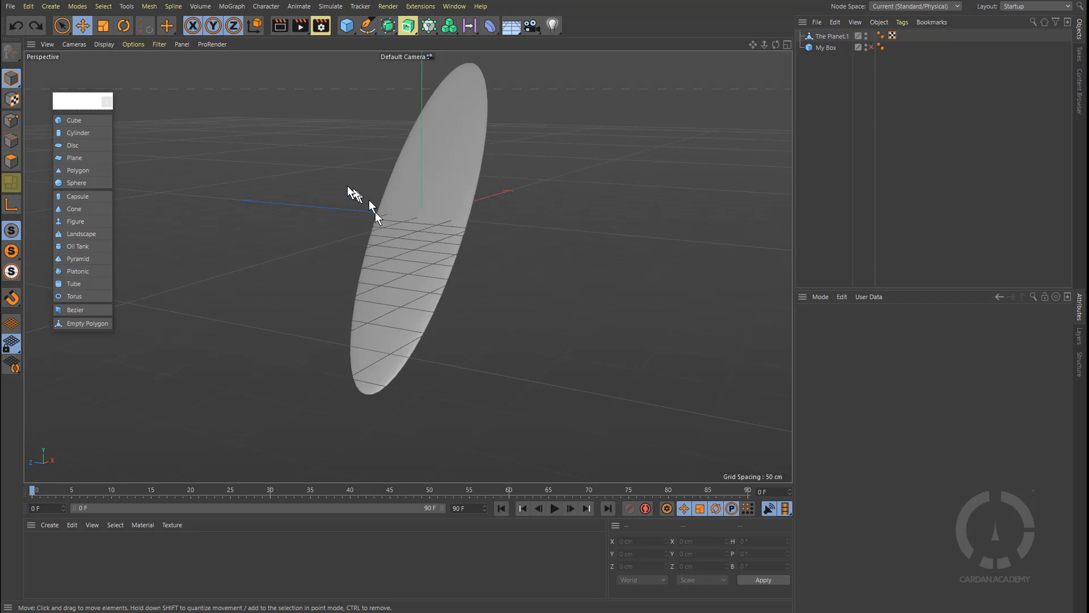
Rotate The Planet.1 in the bank direction until it stands nearly upright, at about -0.08°.
click(441, 183)
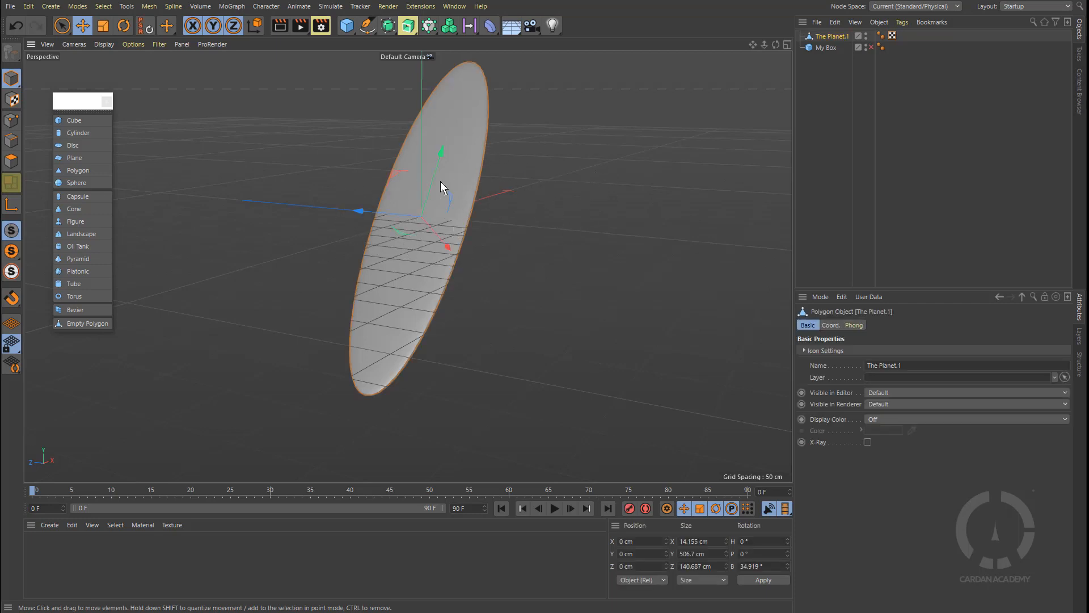
key(r)
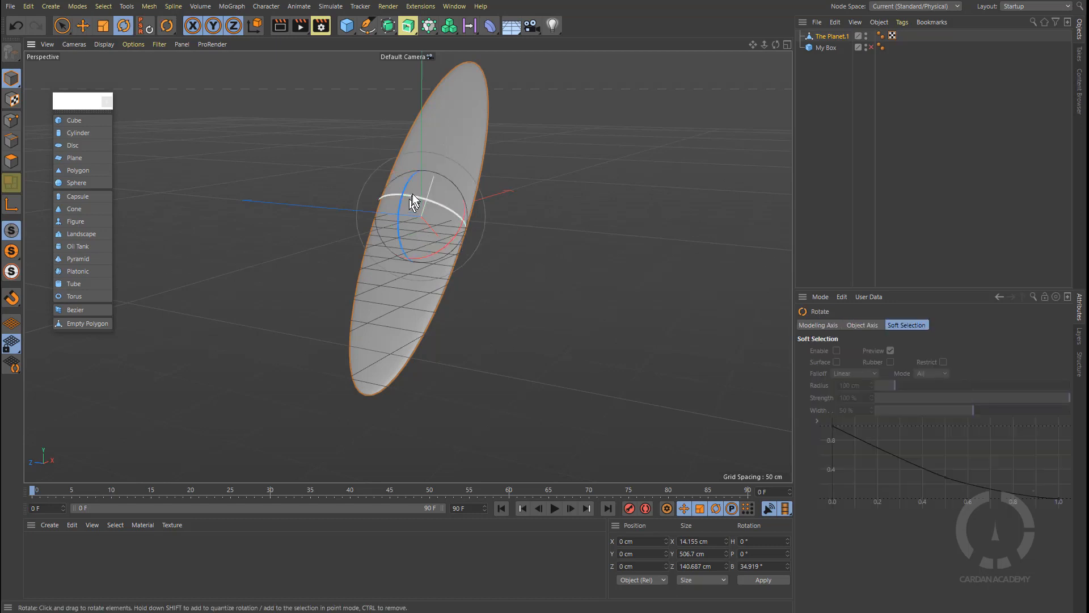
drag(414, 194, 439, 233)
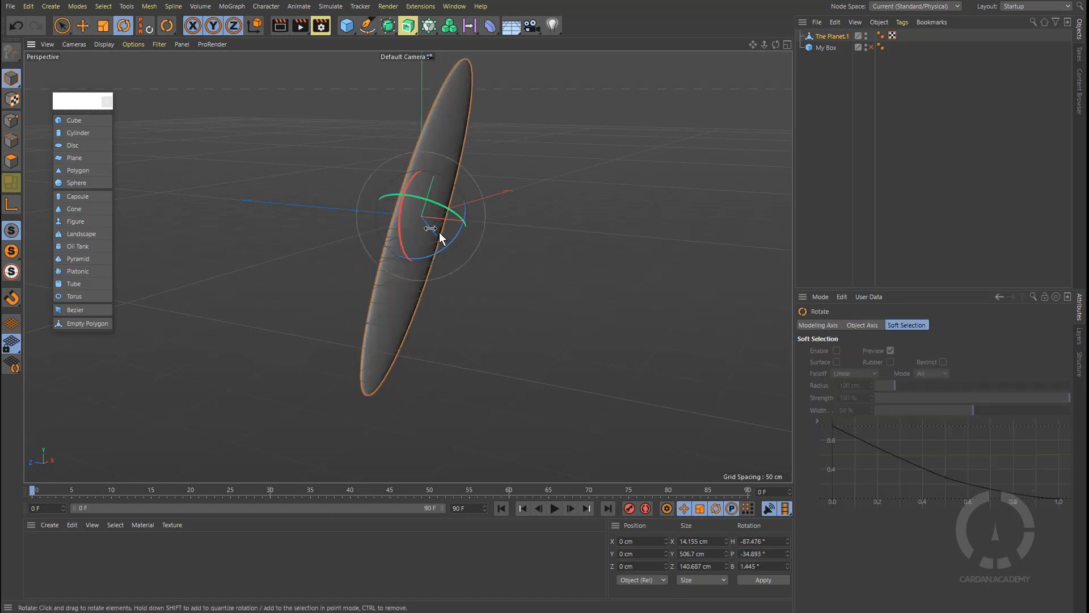
key(ctrl+z)
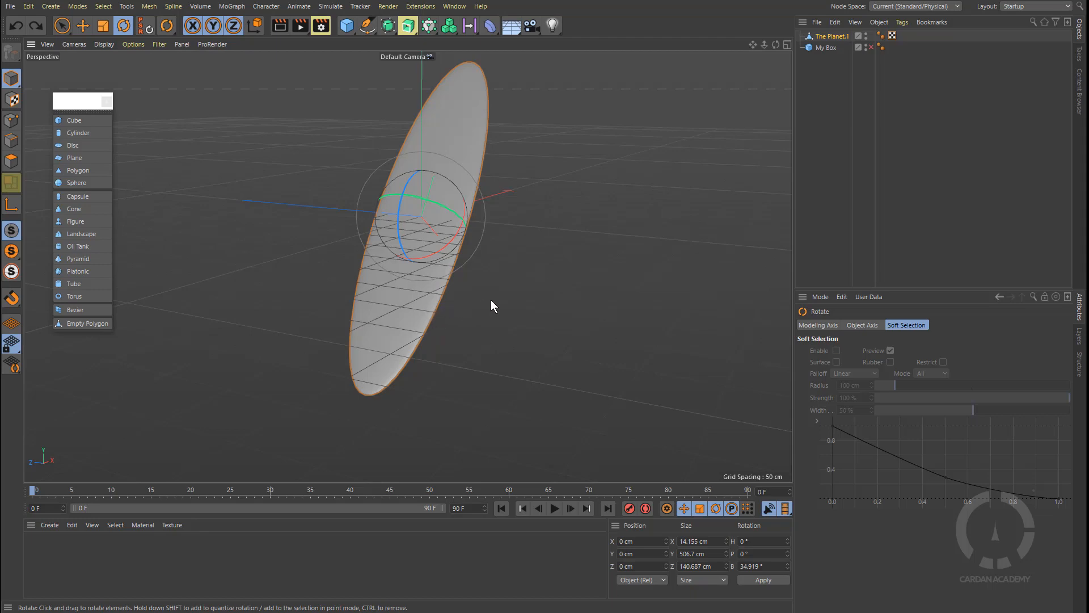
alt+right_drag(491, 299, 472, 330)
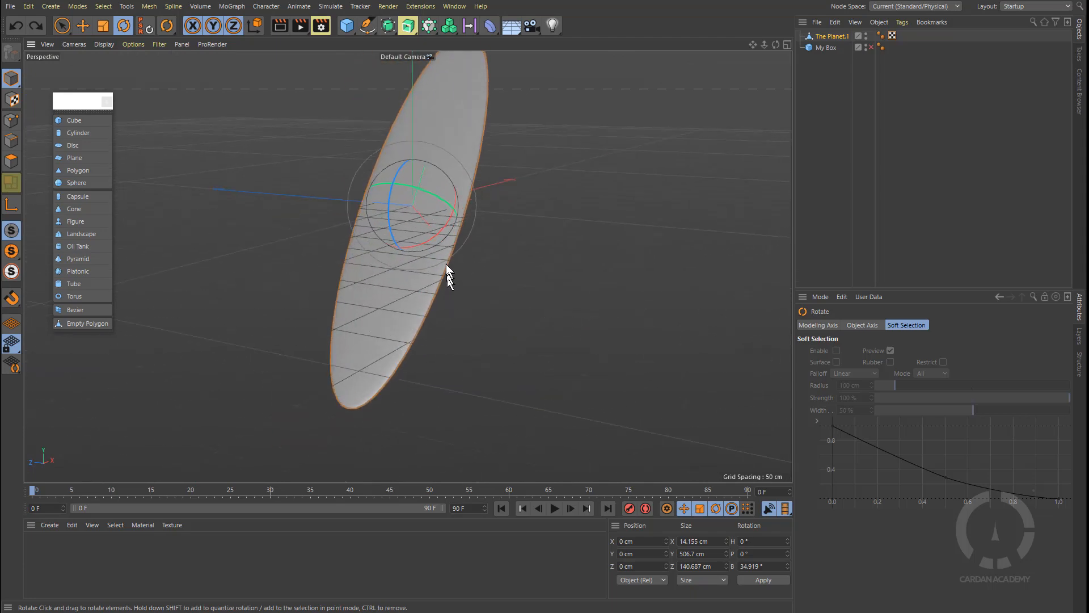
alt+middle_drag(446, 266, 473, 309)
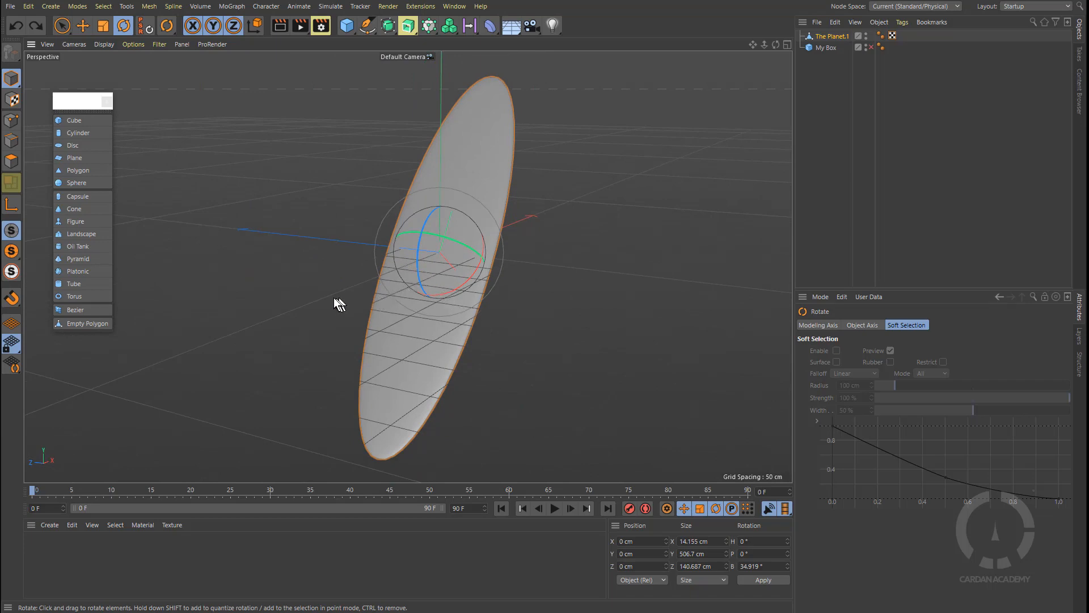
alt+drag(334, 299, 351, 262)
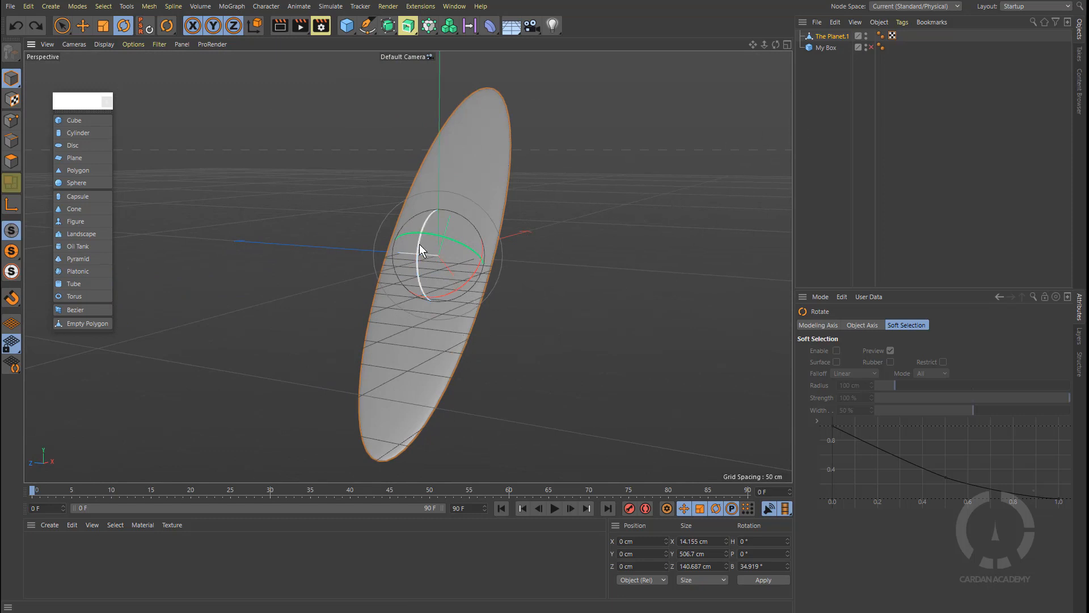
drag(420, 243, 462, 247)
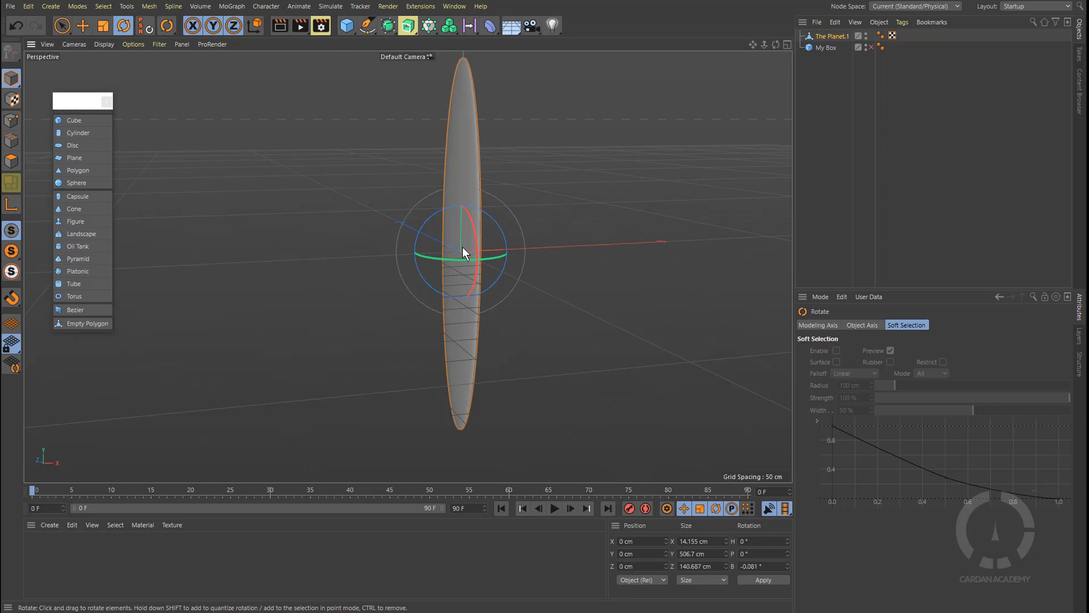
Raise the upright object along Y to about 256 cm so its lower tip meets the ground plane.
key(space)
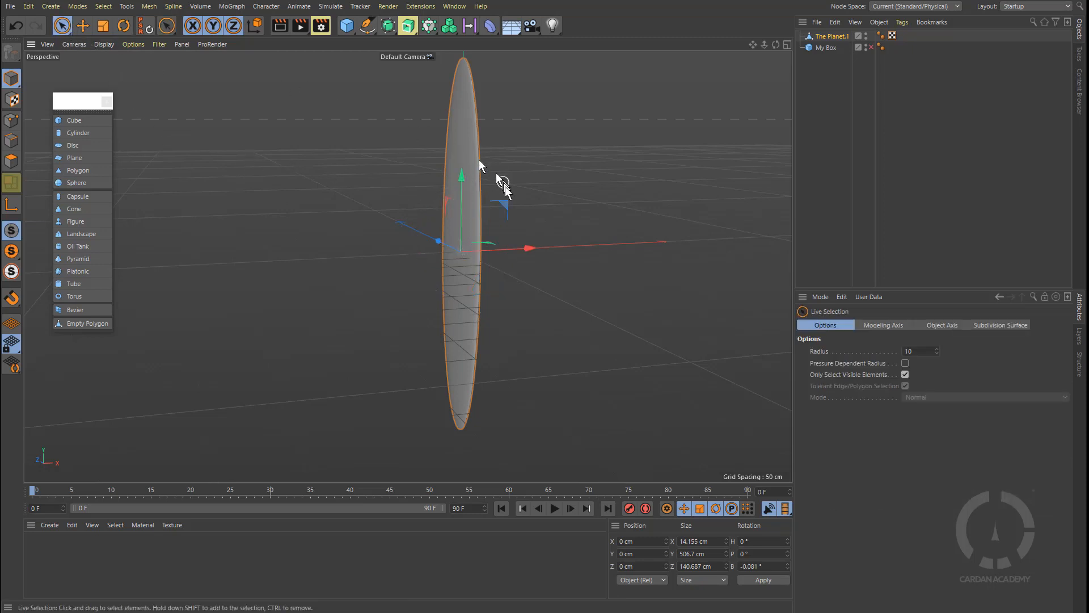
drag(460, 179, 461, 3)
key(h)
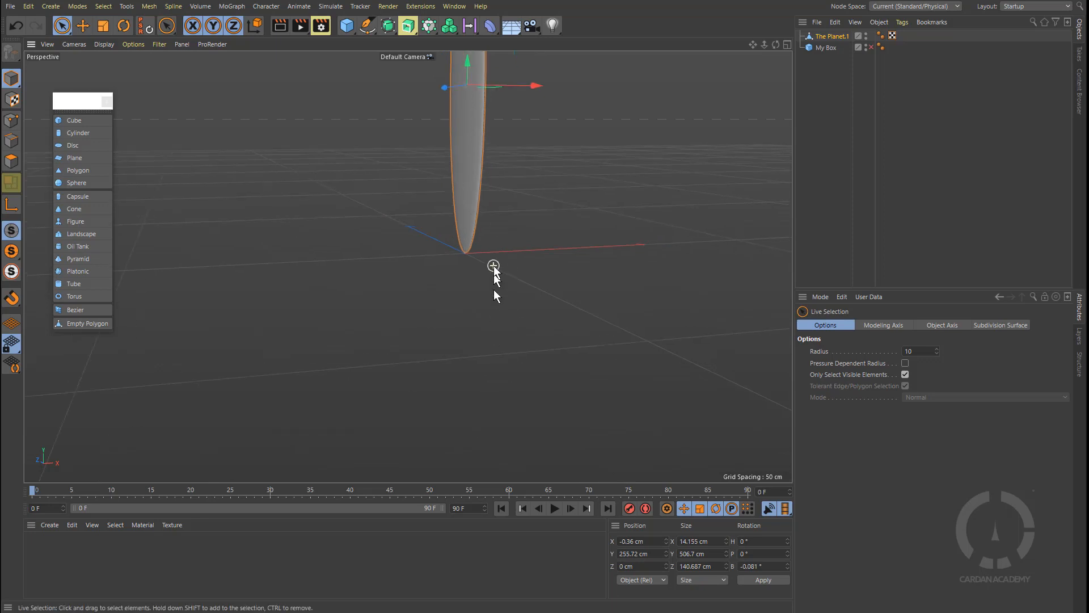
middle_drag(525, 360, 494, 308)
alt+drag(500, 327, 510, 370)
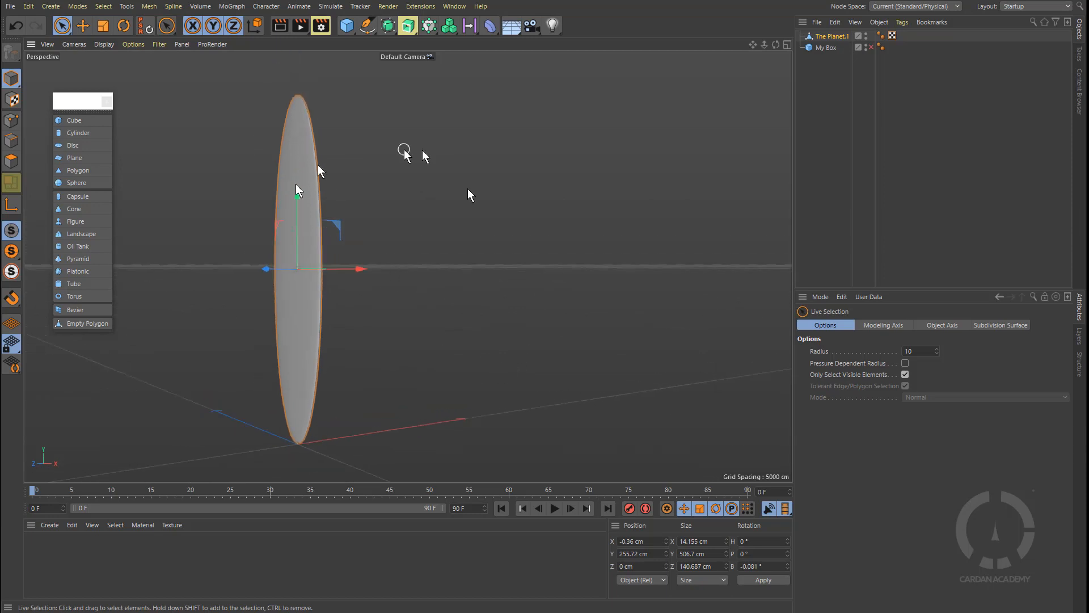
Add a sphere with a radius of about 56 cm and rename it Beach Ball.
click(70, 182)
drag(362, 430, 330, 438)
double_click(826, 37)
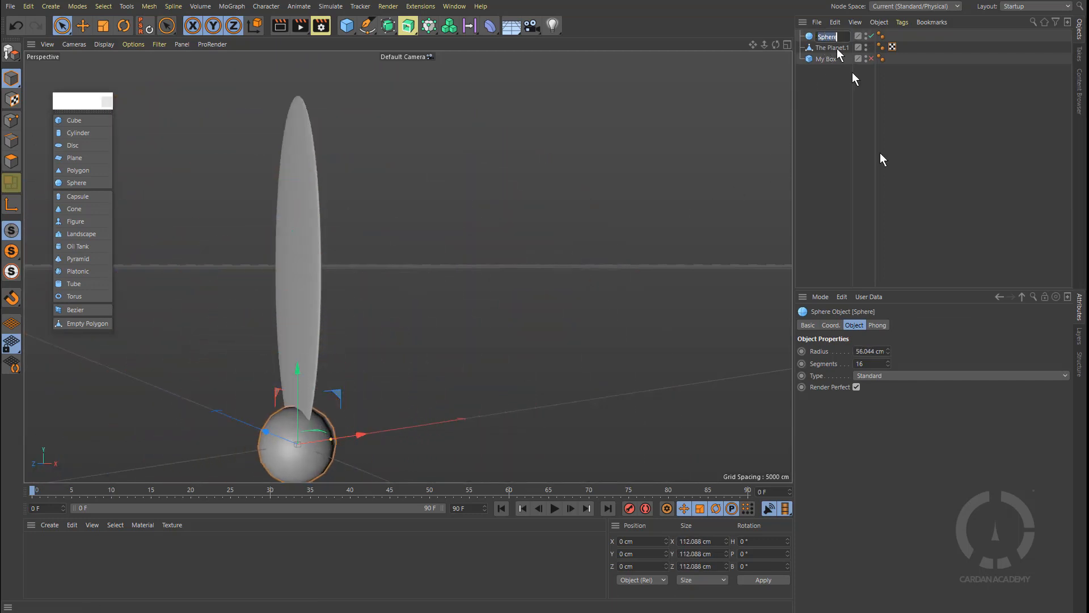
text(E)
text(each Ball)
key(Return)
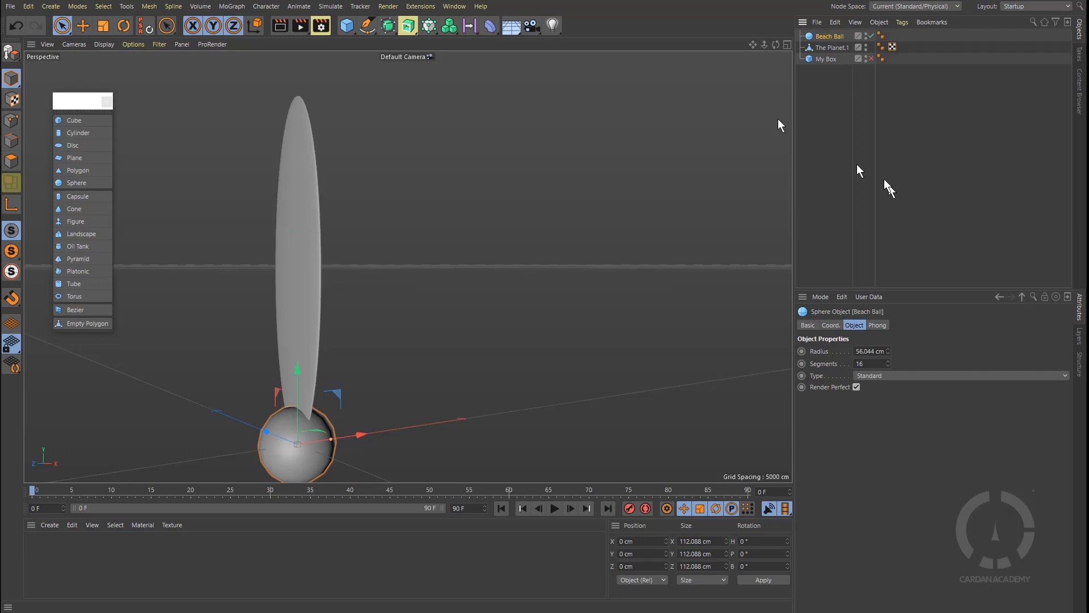
Move the Beach Ball along X to about 354 cm and set its radius to 50 cm with 50 segments.
drag(358, 435, 532, 401)
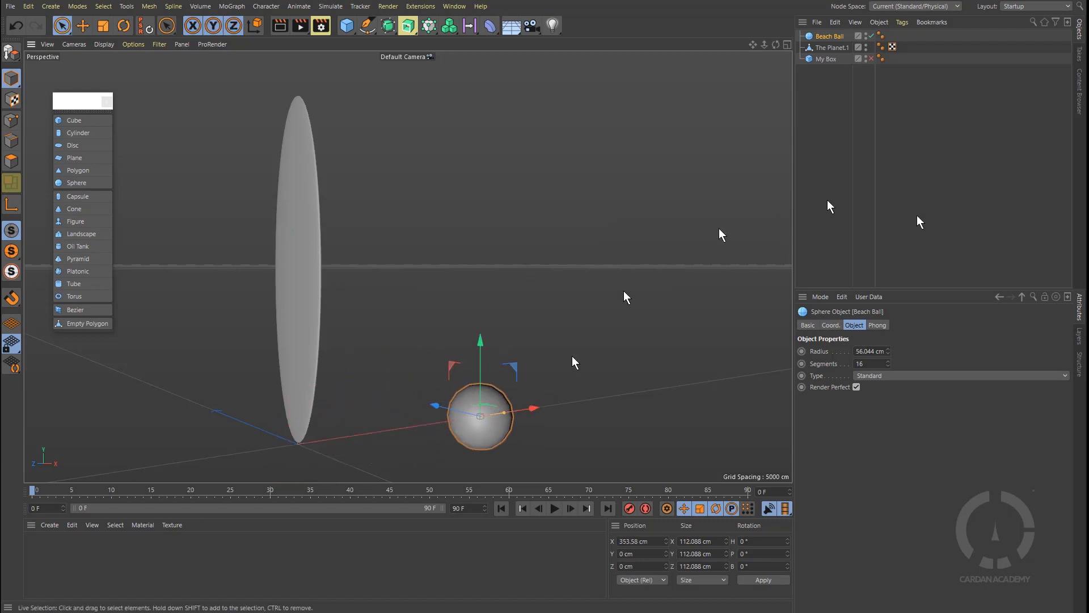
double_click(868, 351)
text(50)
key(Return)
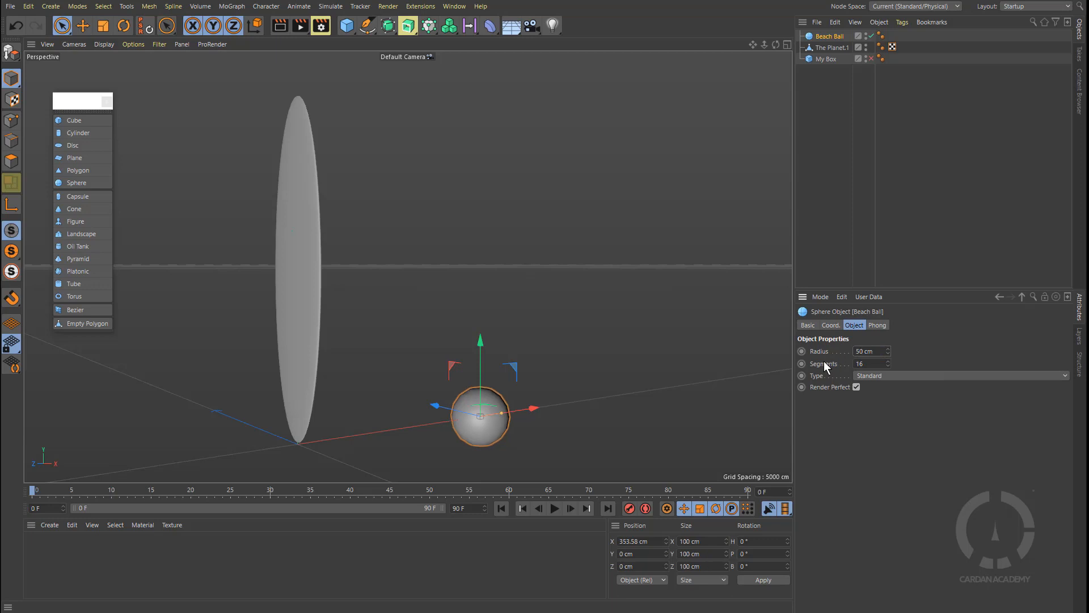
key(Tab)
text(50)
key(Return)
Position the Beach Ball at about -99 cm in Z and 50 cm in Y so it rests on the ground plane.
drag(434, 405, 474, 416)
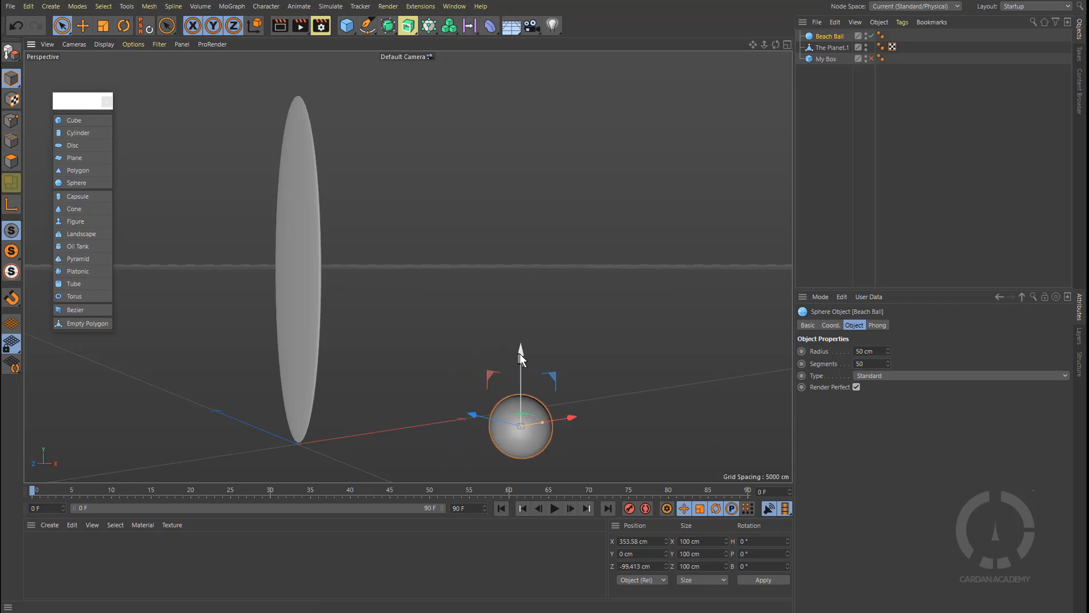
drag(519, 353, 513, 305)
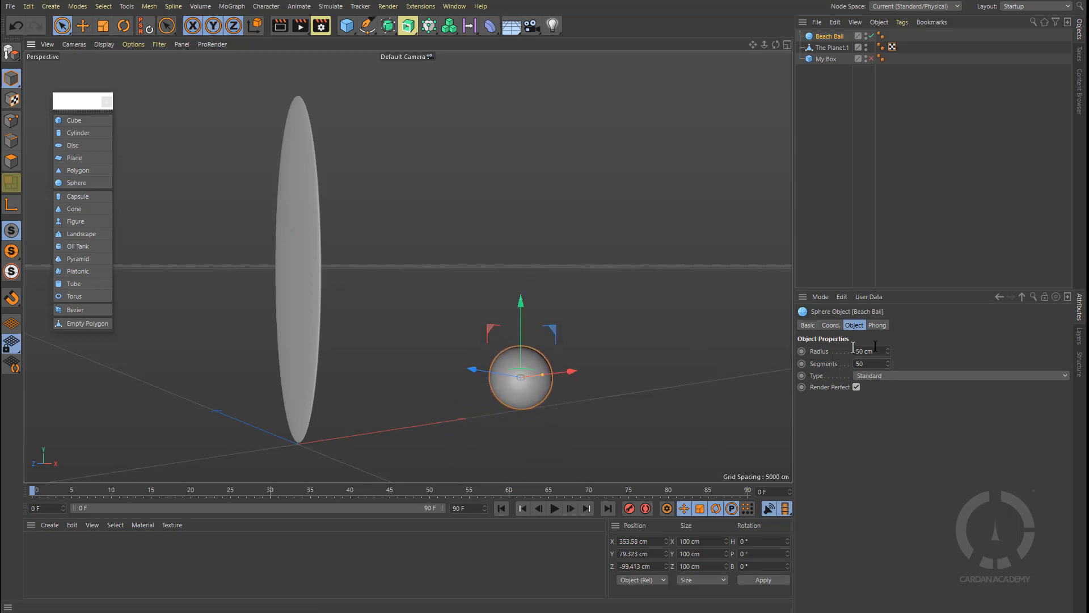
key(ctrl+z)
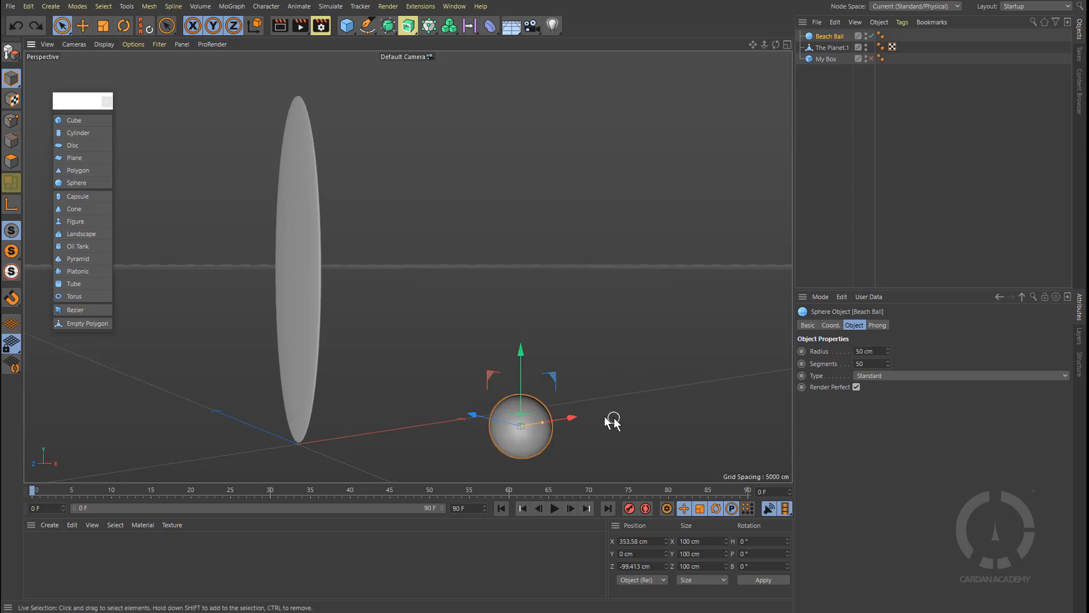
scroll(547, 445, up, 1)
alt+middle_drag(546, 445, 551, 416)
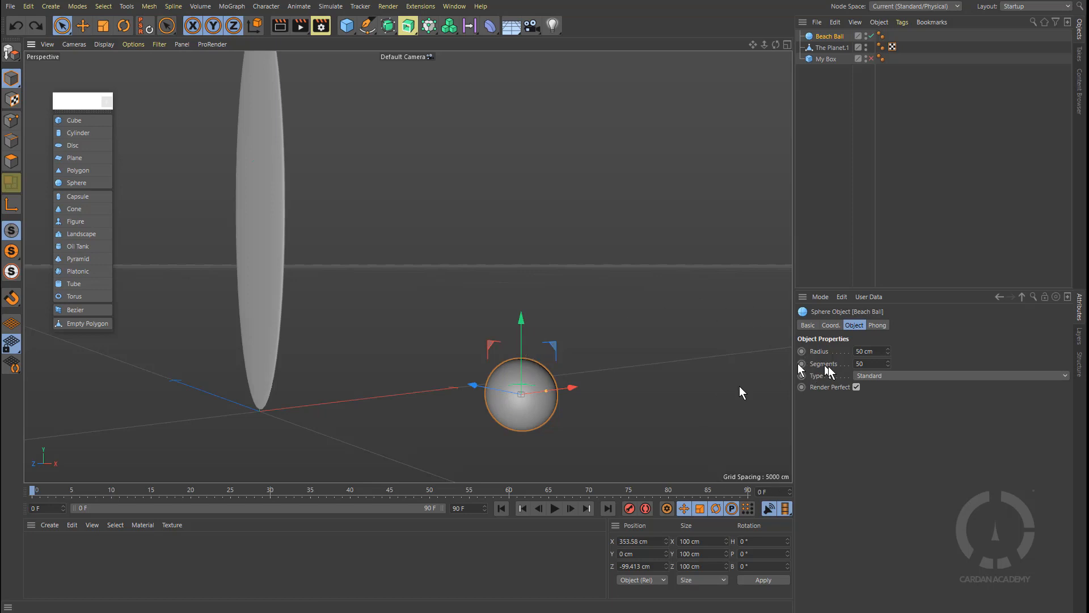
click(830, 324)
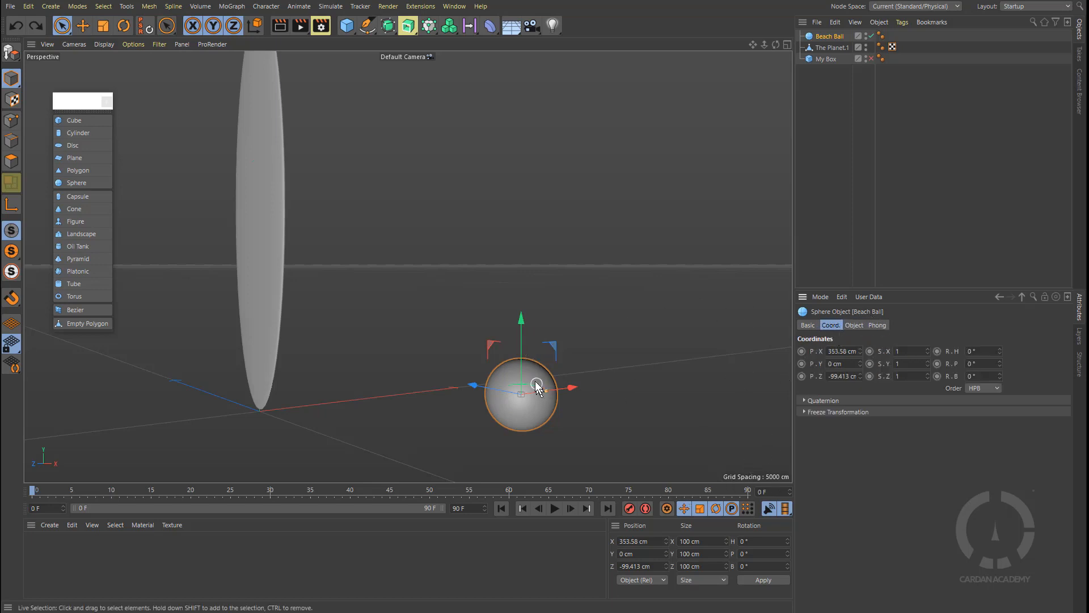
right_drag(519, 319, 519, 311)
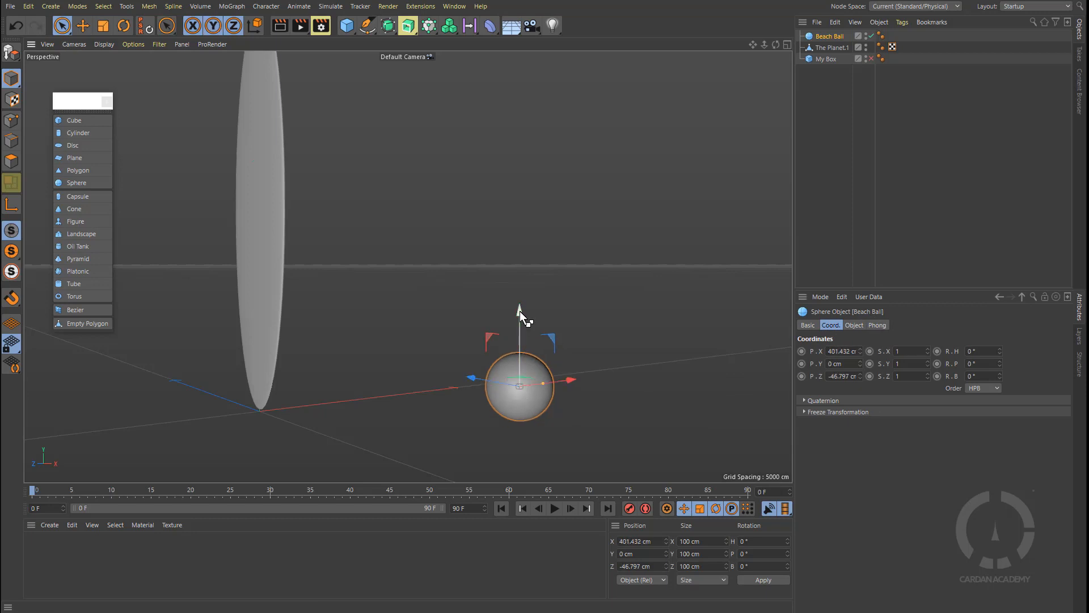
key(ctrl+z)
drag(523, 320, 530, 284)
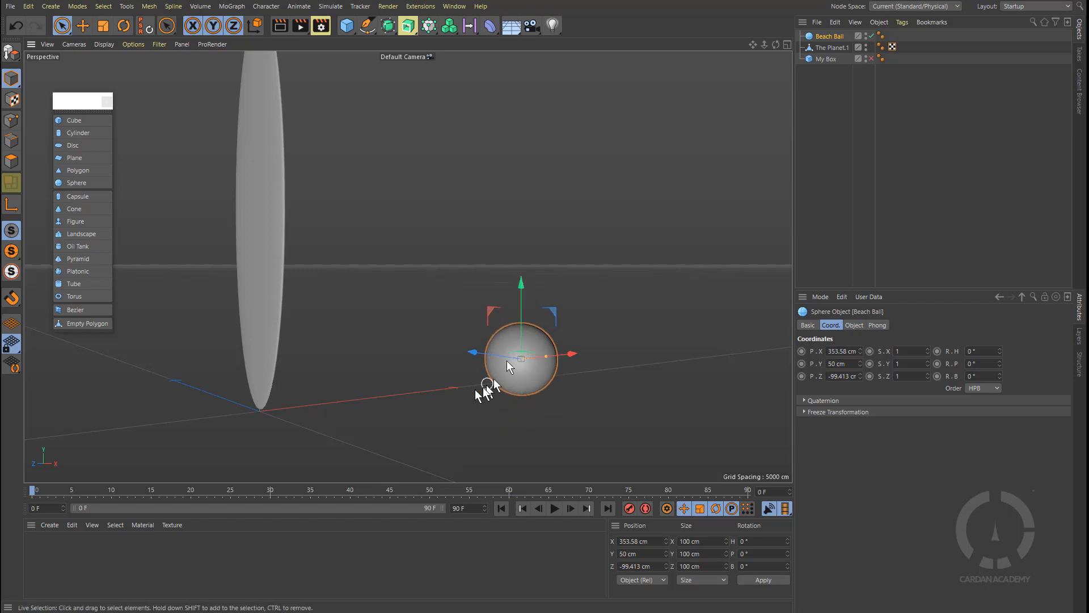
Rename The Planet.1 as Surfing Board.
alt+drag(486, 389, 418, 438)
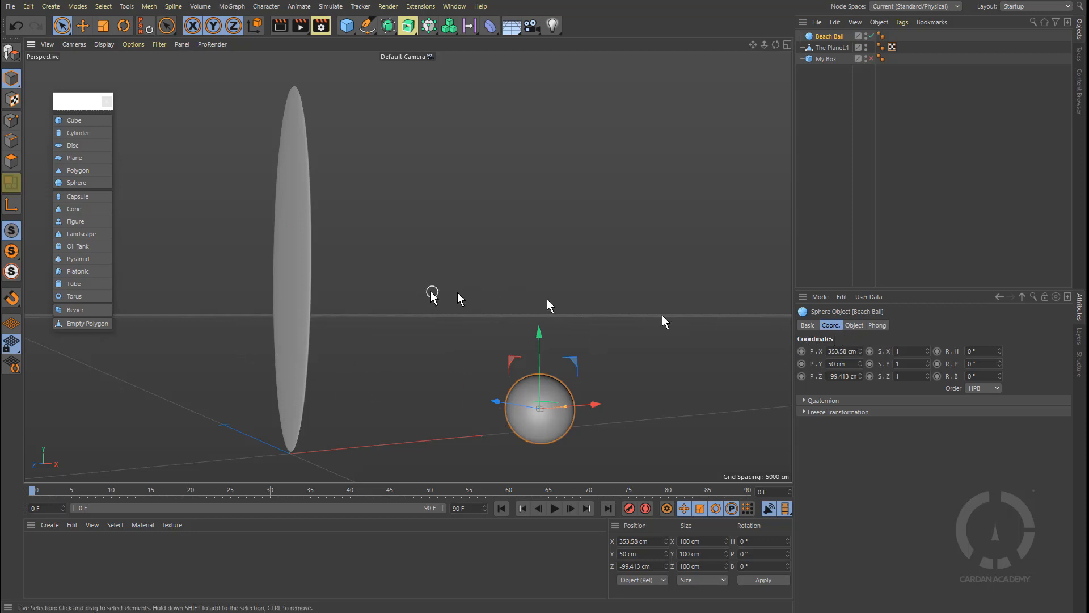
click(828, 49)
double_click(828, 49)
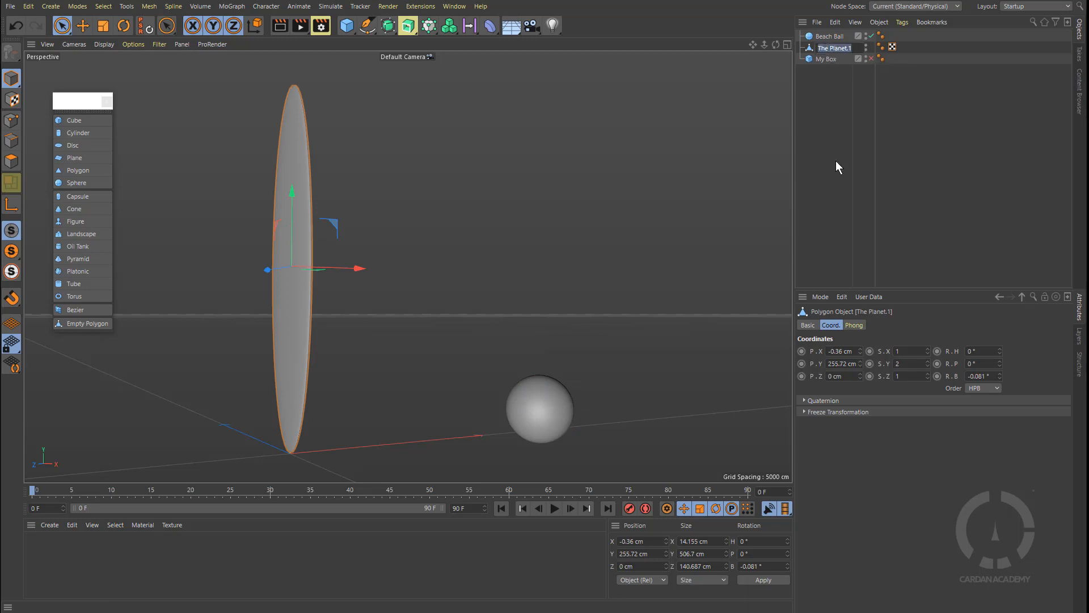
text(Surfing Board)
key(Return)
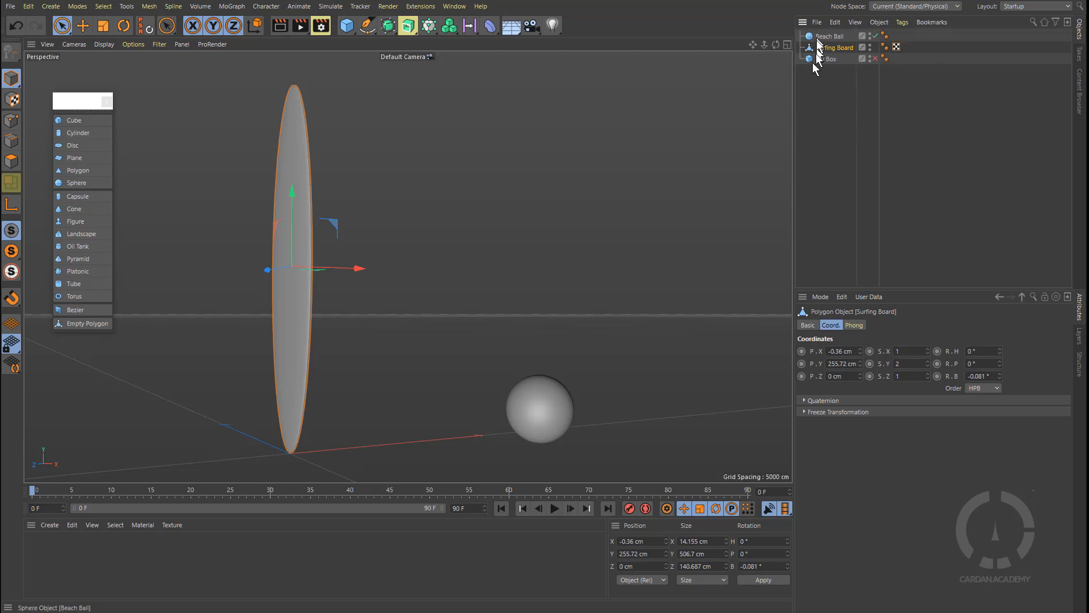
Switch the Beach Ball off and on, and toggle the Surfing Board between hidden and shown.
click(876, 36)
click(876, 36)
click(876, 47)
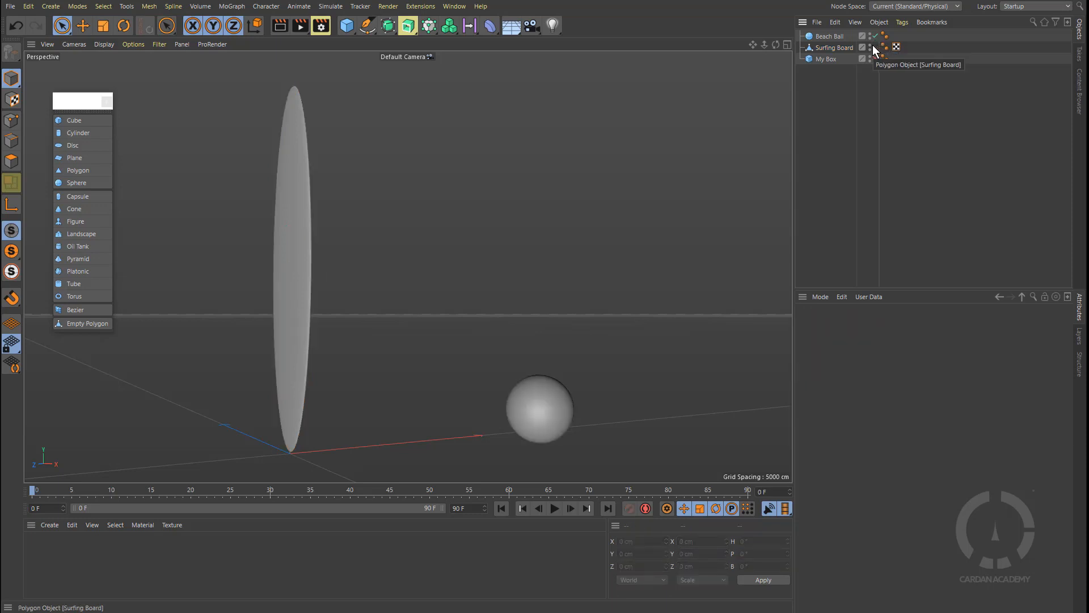
click(875, 59)
click(870, 45)
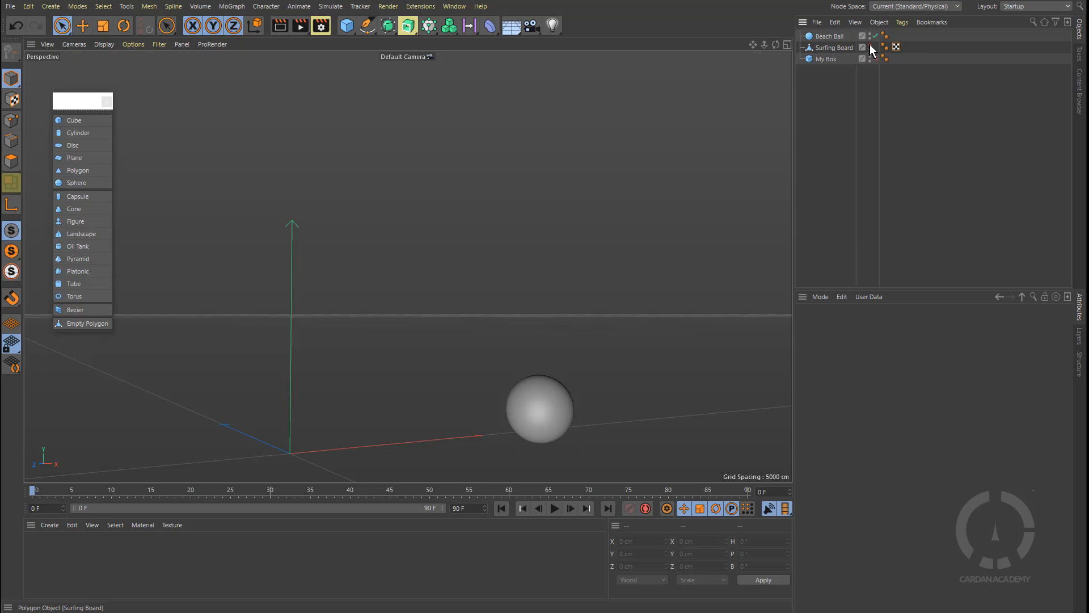
click(871, 46)
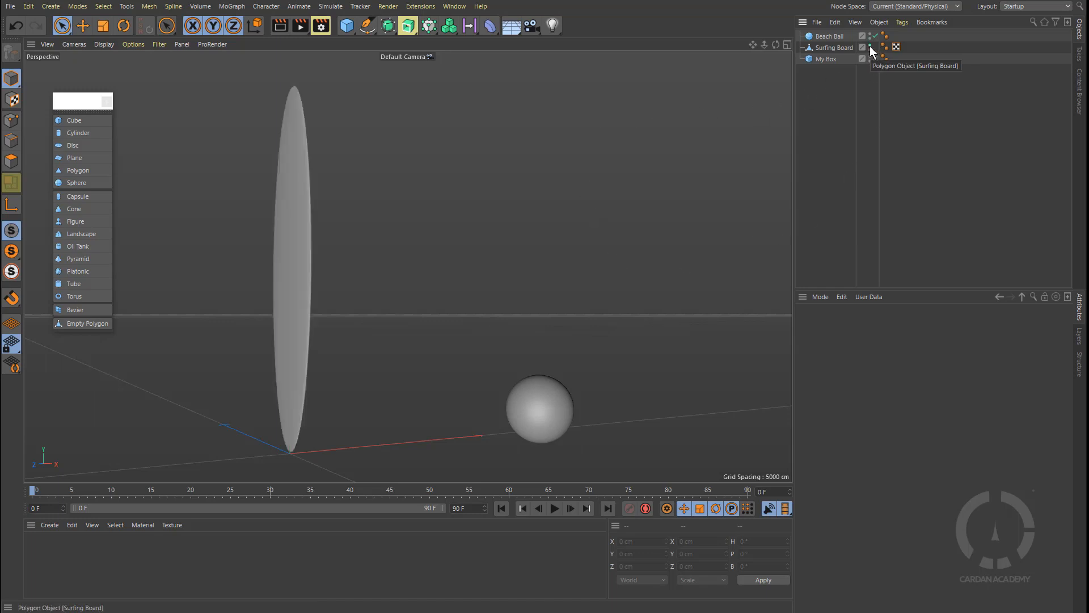
click(870, 47)
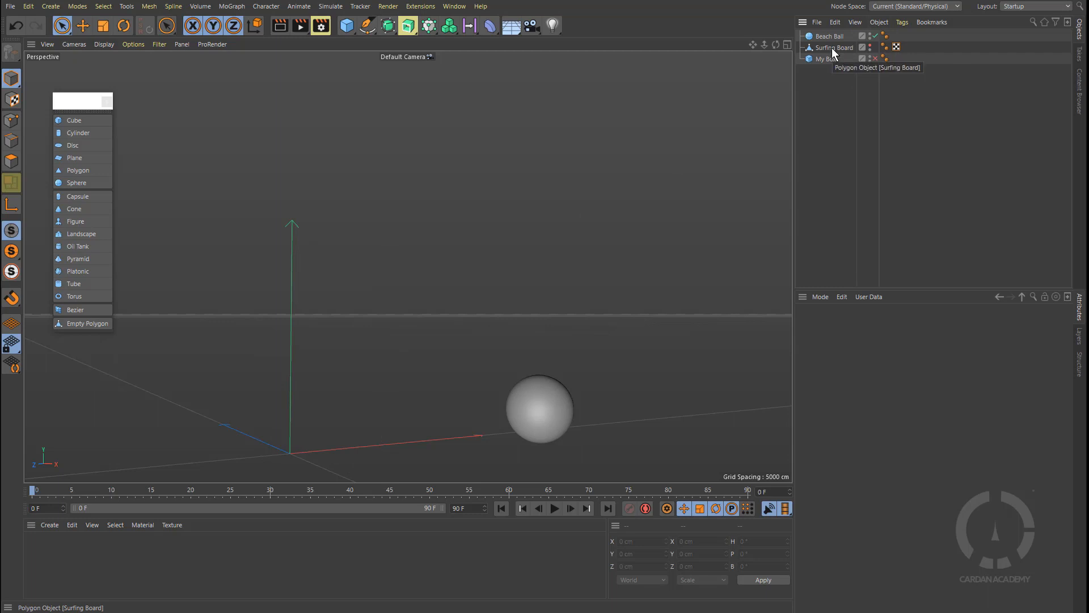
click(869, 45)
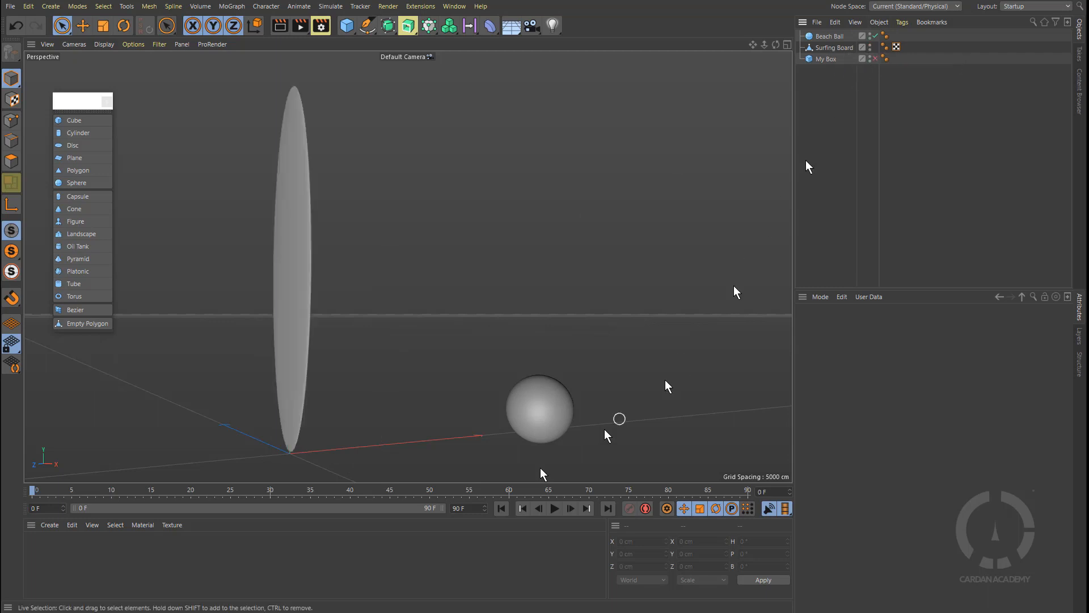
Try converting the Beach Ball into an editable polygon object and undo the conversion.
click(558, 411)
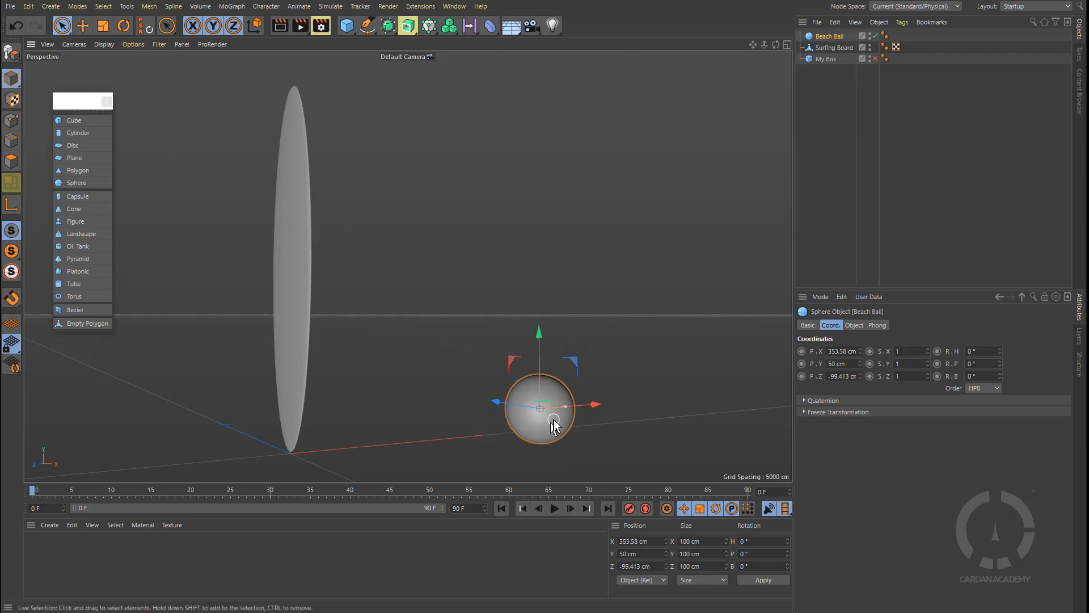
click(11, 57)
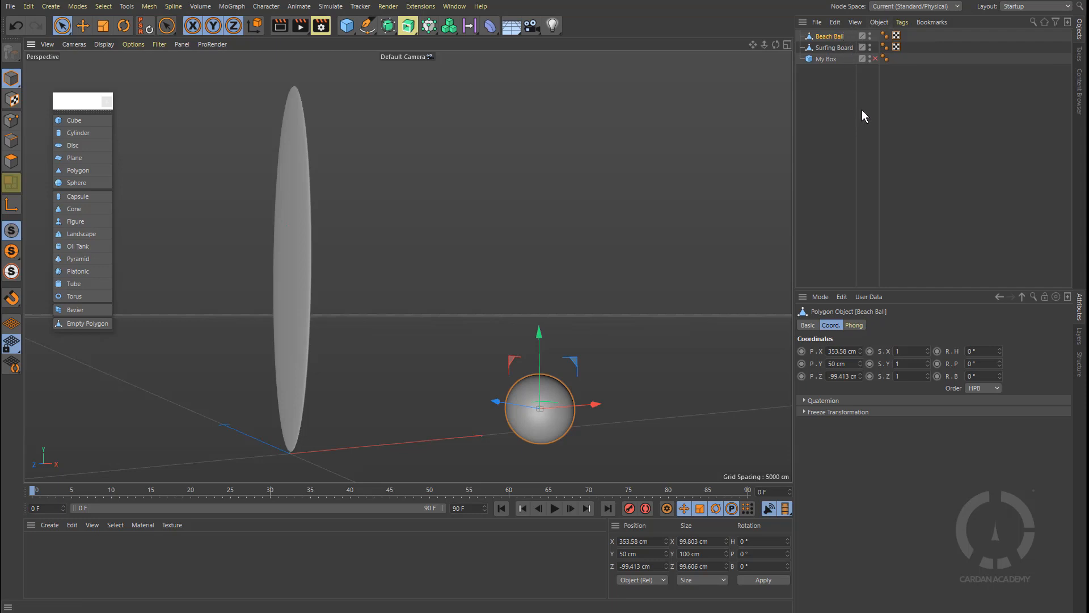
key(ctrl+z)
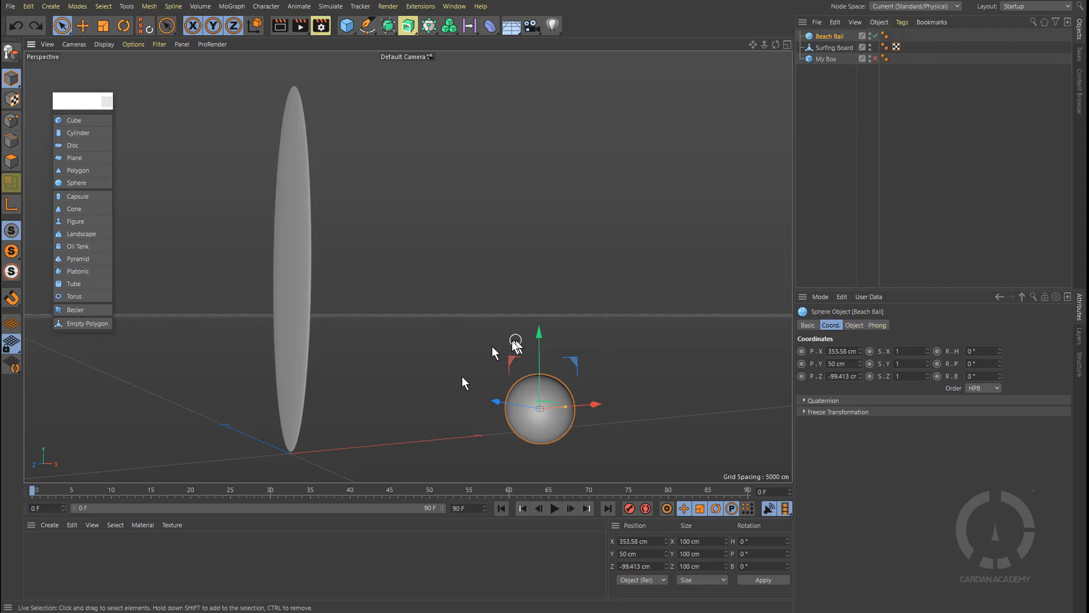
Switch My Box back on and flatten it into a slab about 16 cm thick in Y.
scroll(505, 339, up, 2)
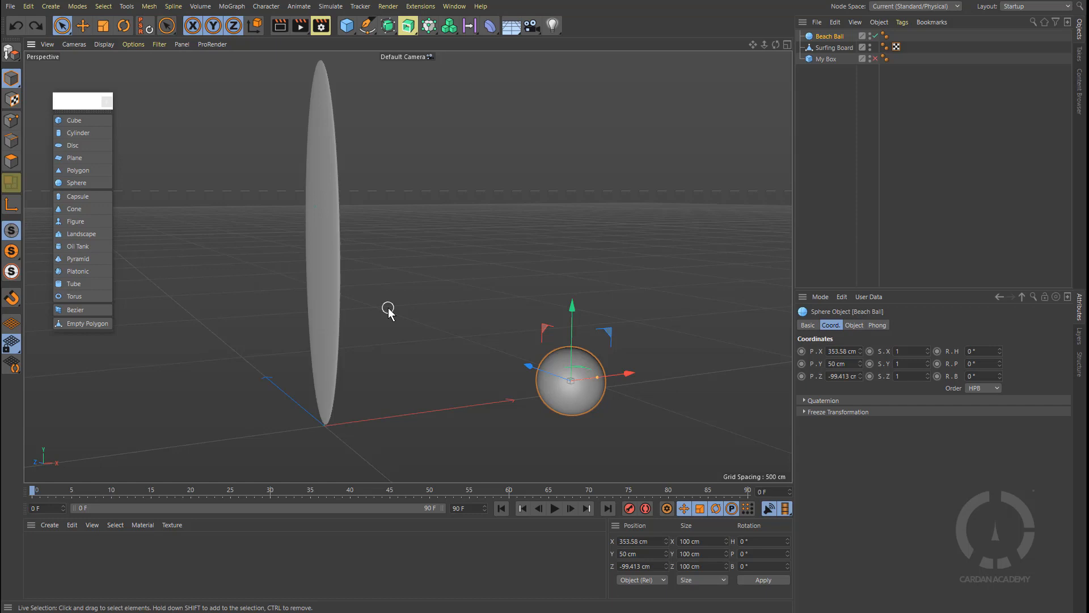
click(829, 59)
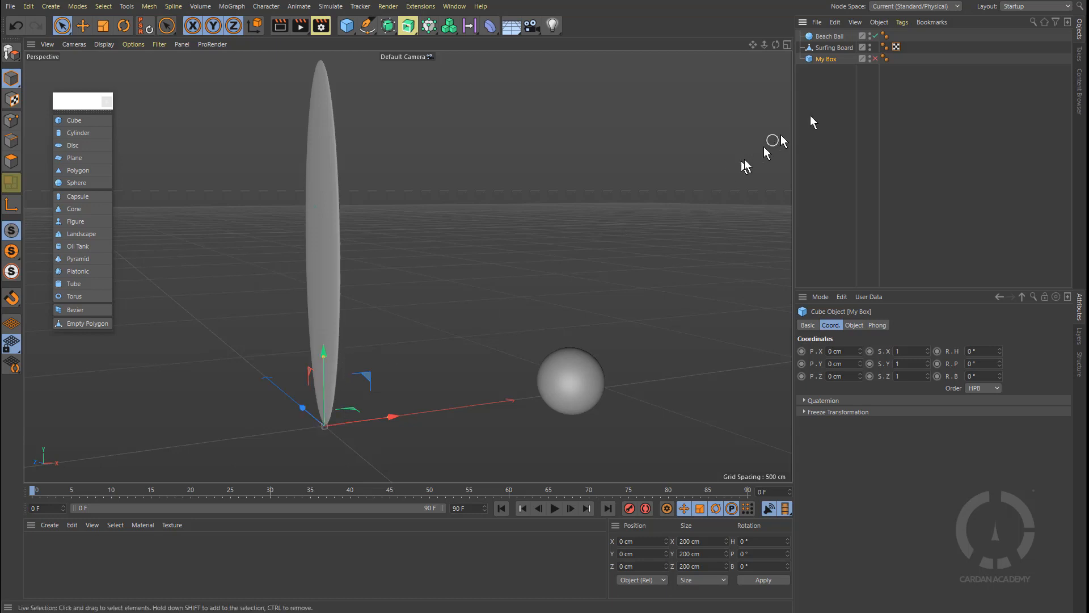
click(875, 59)
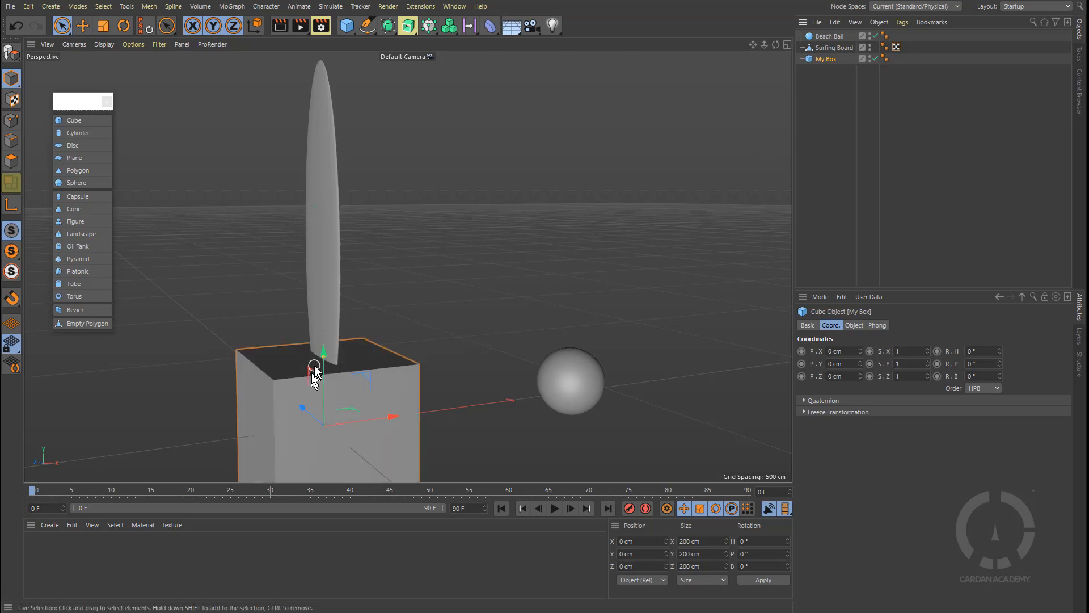
drag(322, 357, 321, 421)
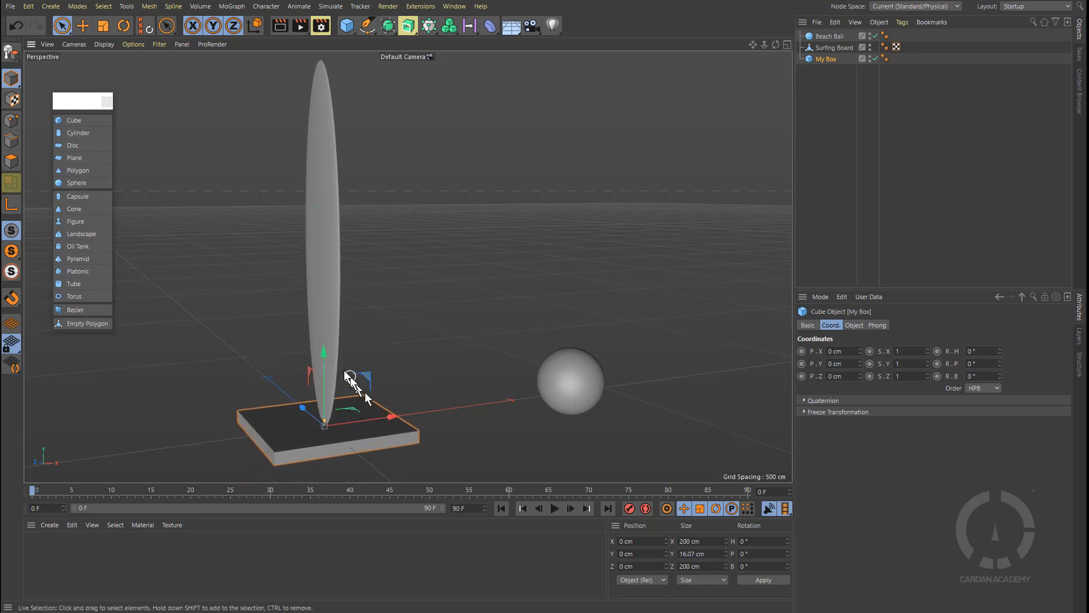
Raise My Box to about 122 cm in Y and reduce its thickness to about 6.5 cm.
drag(322, 353, 310, 266)
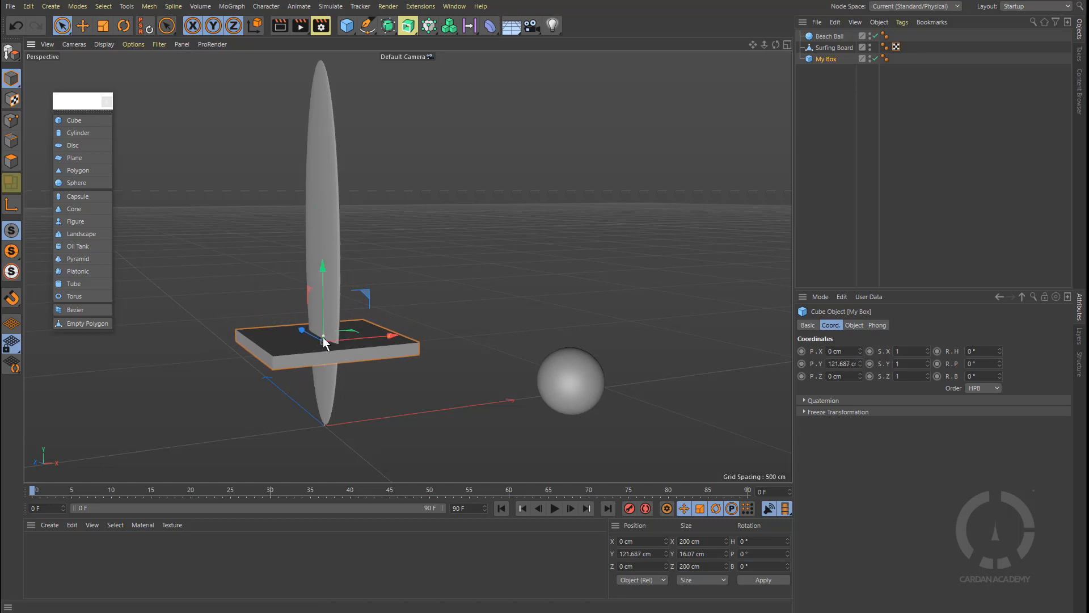
scroll(322, 336, up, 5)
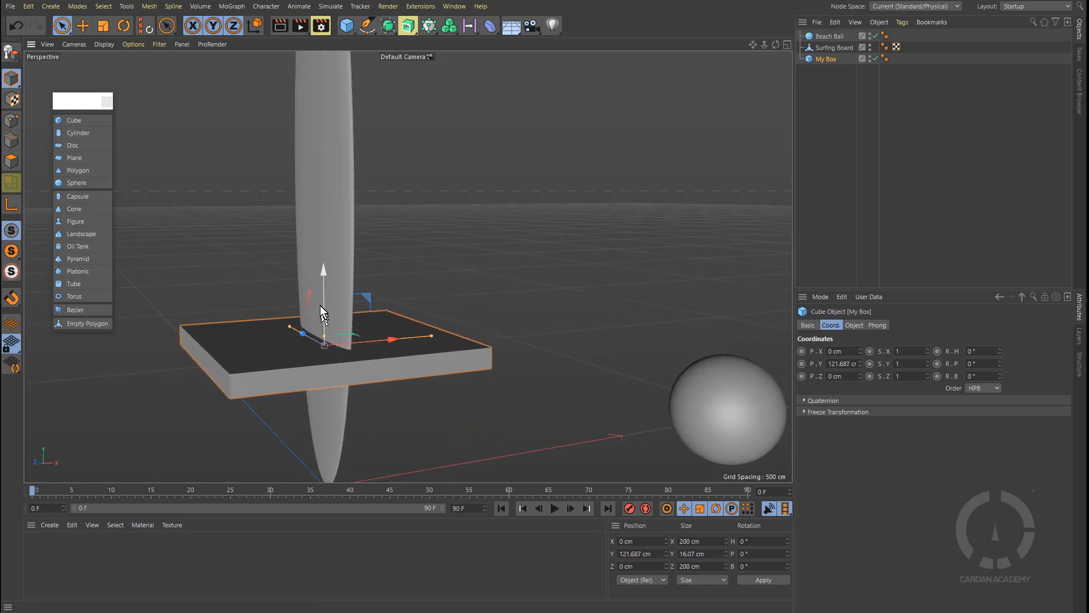
drag(325, 335, 417, 225)
alt+drag(390, 271, 483, 262)
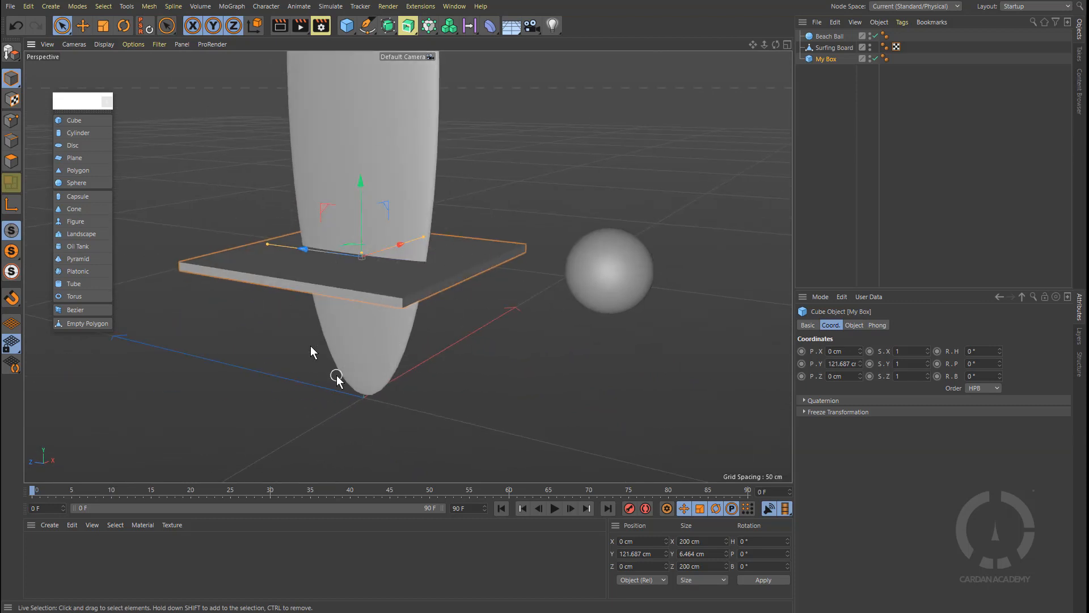
Add a cylinder to the scene, switch off the Beach Ball and hide the Surfing Board.
click(69, 134)
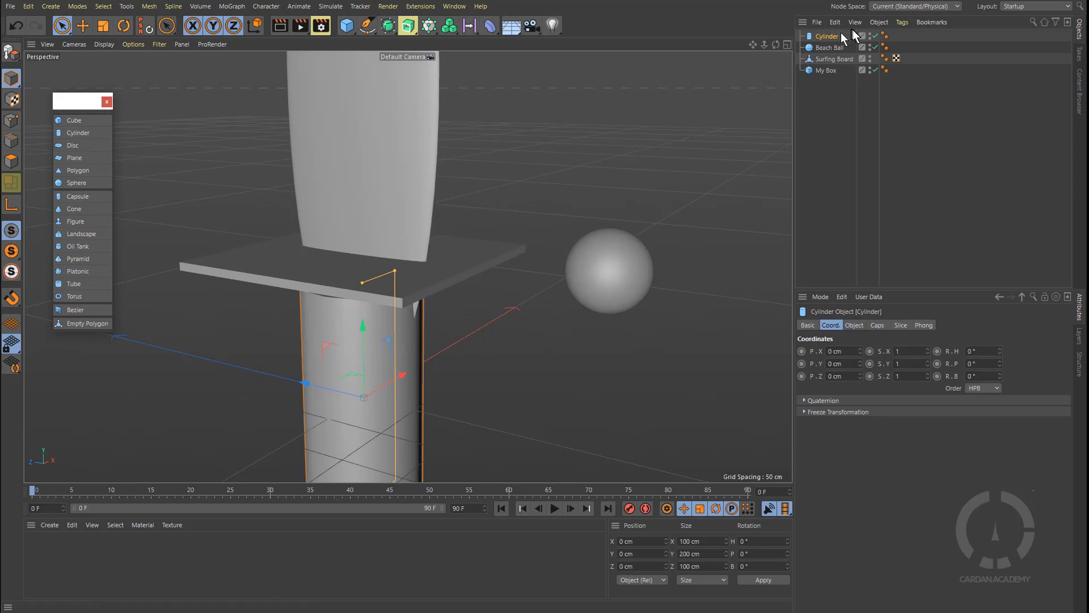
click(875, 48)
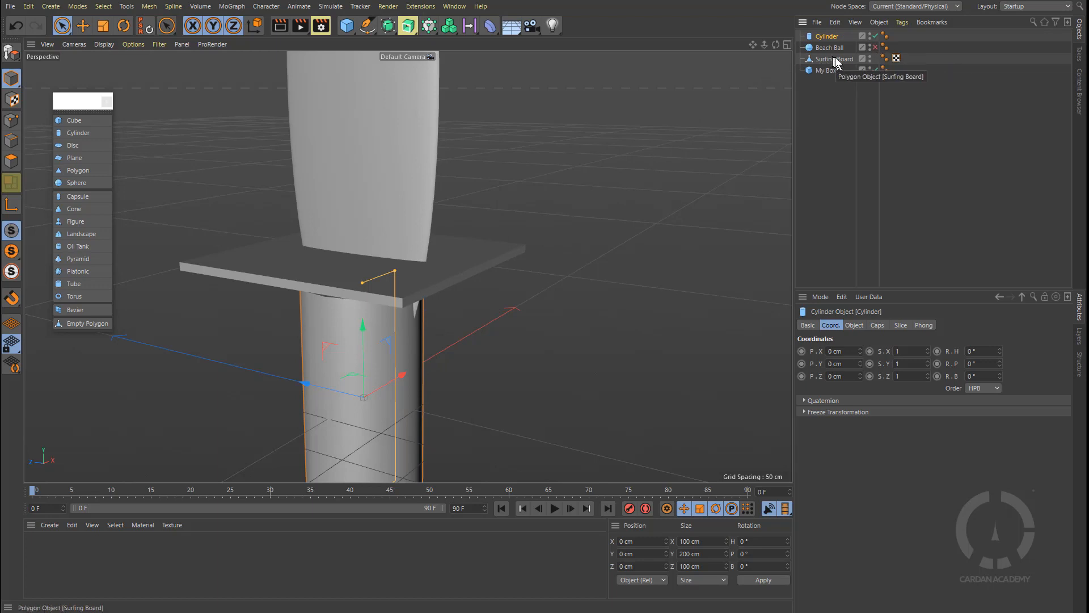
click(871, 58)
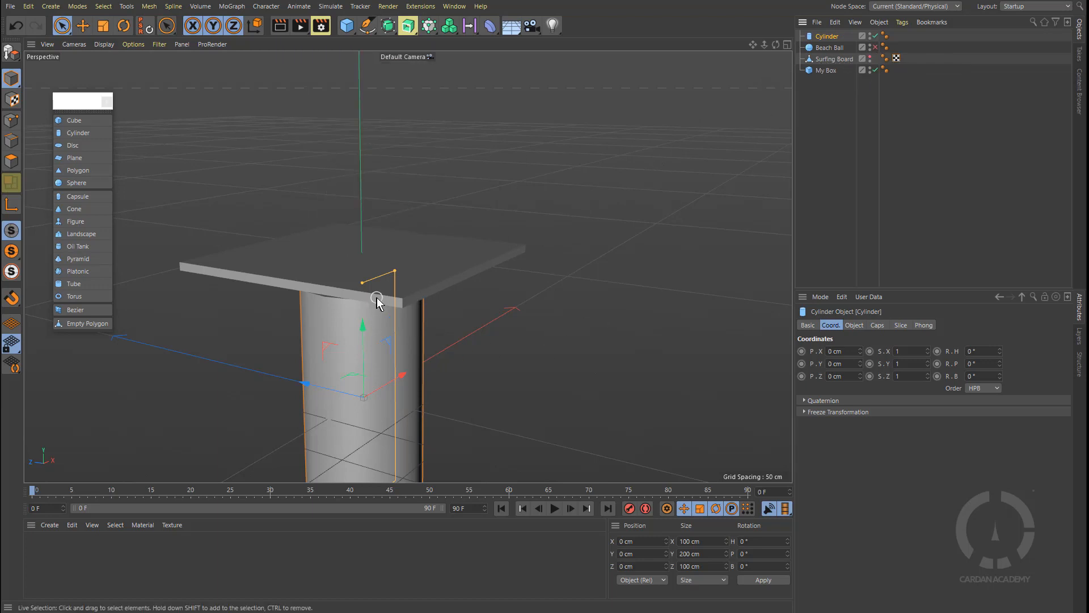
alt+middle_drag(418, 312, 462, 186)
alt+drag(418, 181, 447, 170)
Set My Box's Y position to 120 cm and its Y size to 6 cm.
click(460, 176)
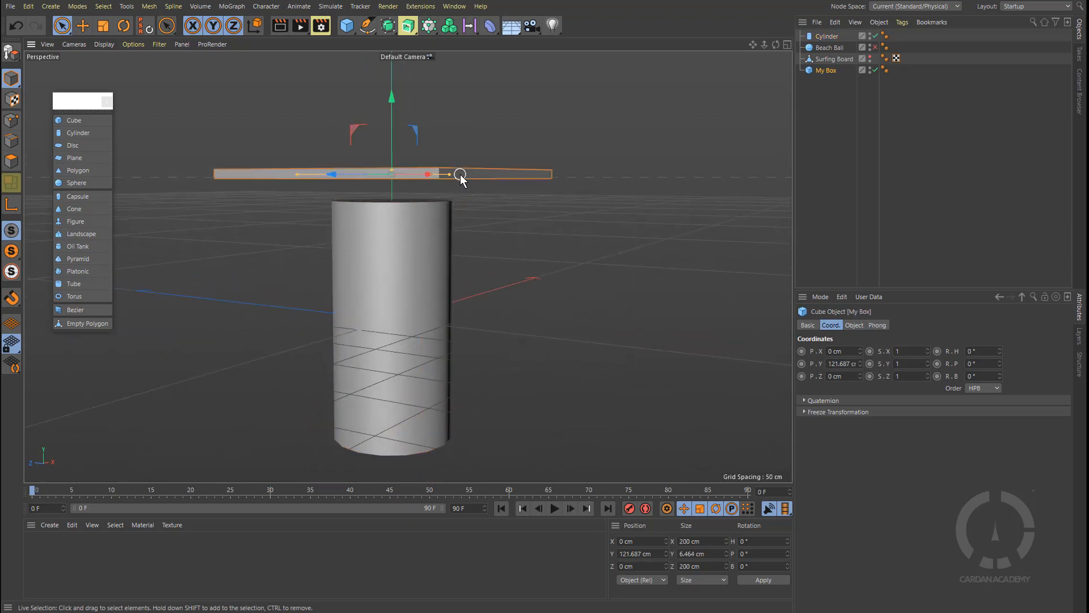
double_click(851, 363)
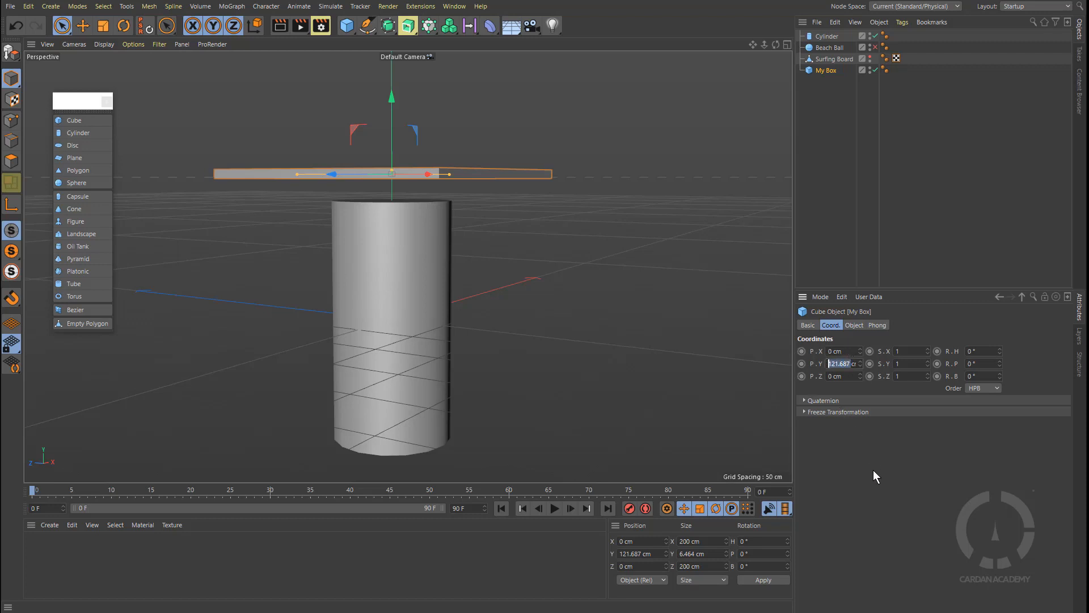
text(120)
key(Return)
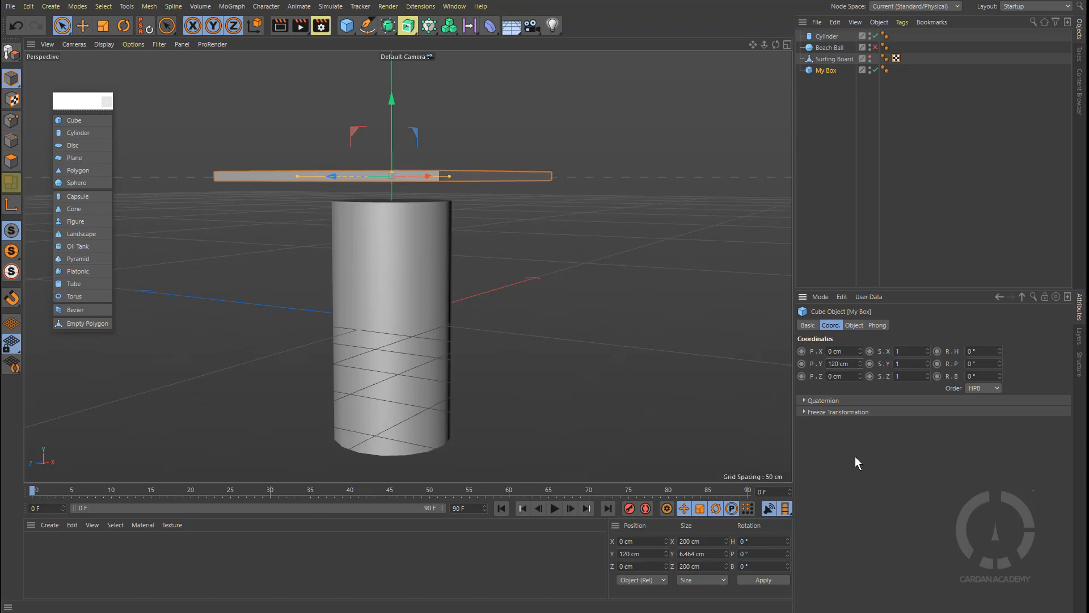
click(856, 326)
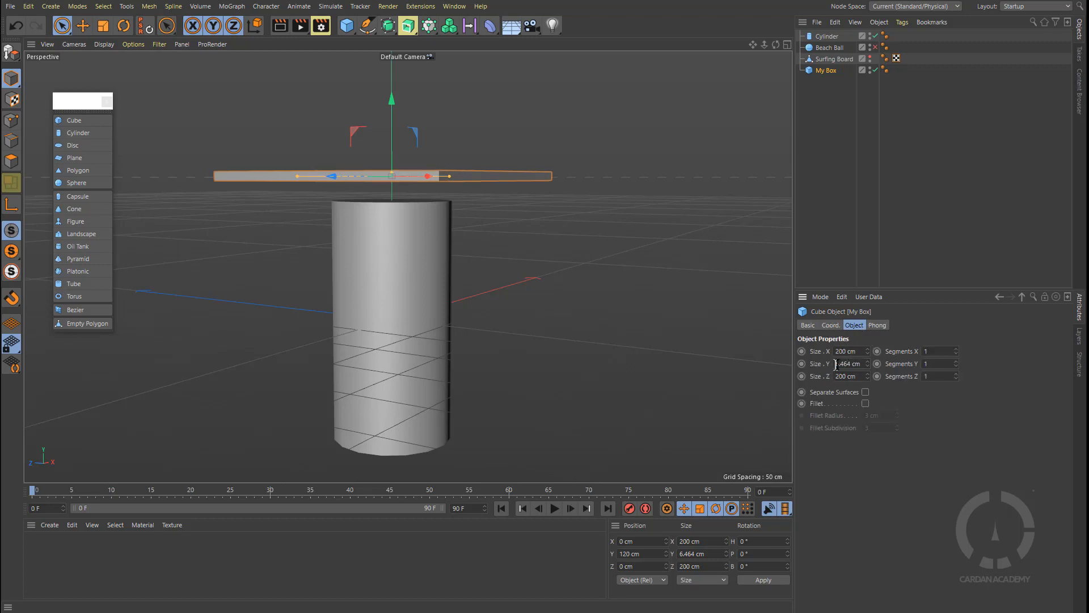
double_click(854, 363)
text(6)
key(Return)
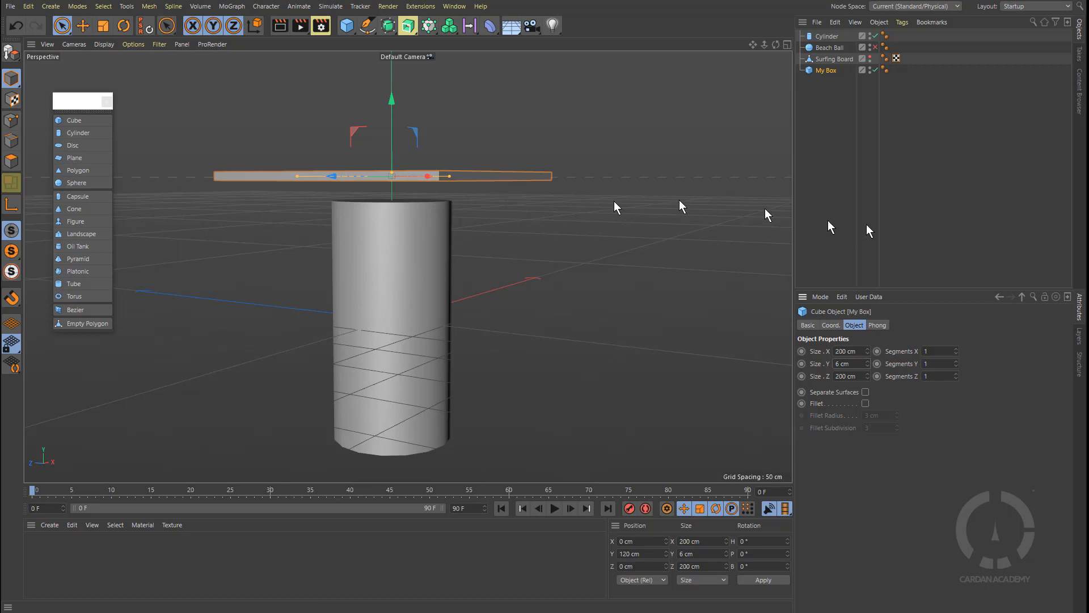
Set the cylinder's height to 120 cm and reduce its radius to 12 cm.
click(413, 293)
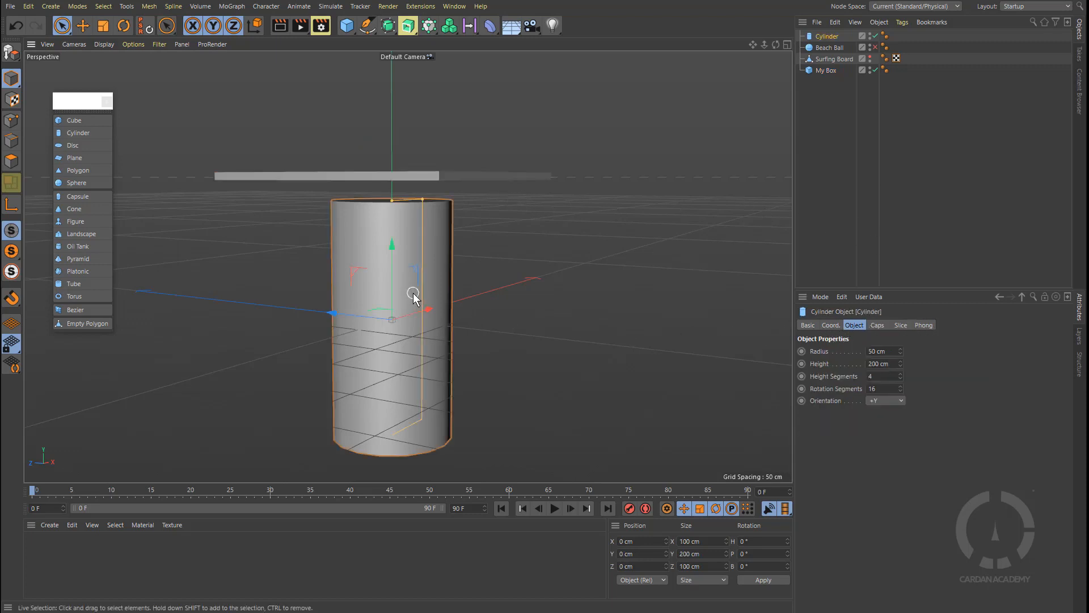
double_click(876, 363)
key(Return)
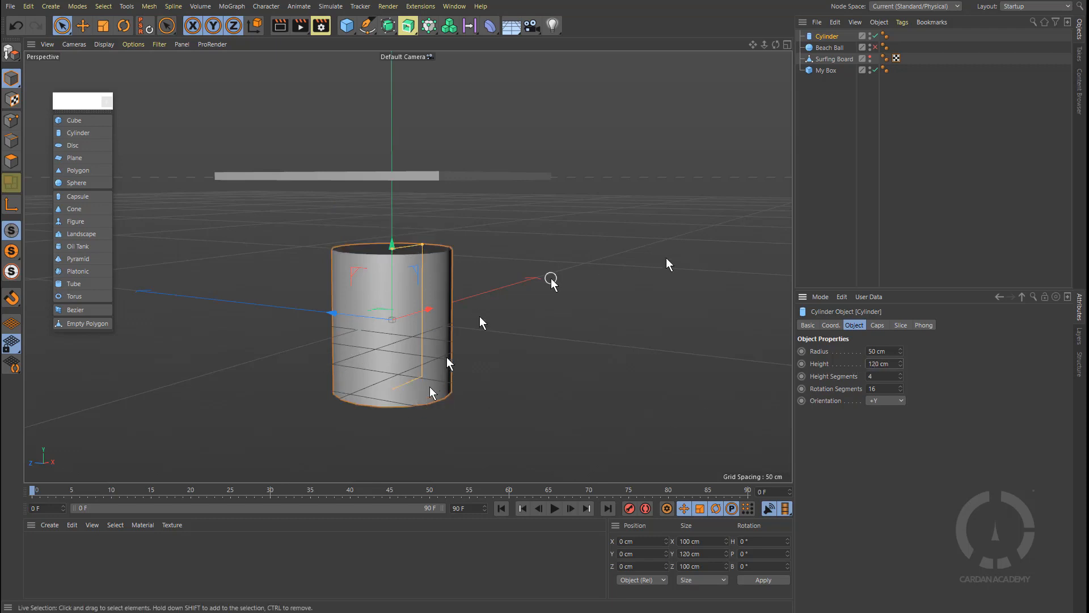
scroll(403, 259, up, 5)
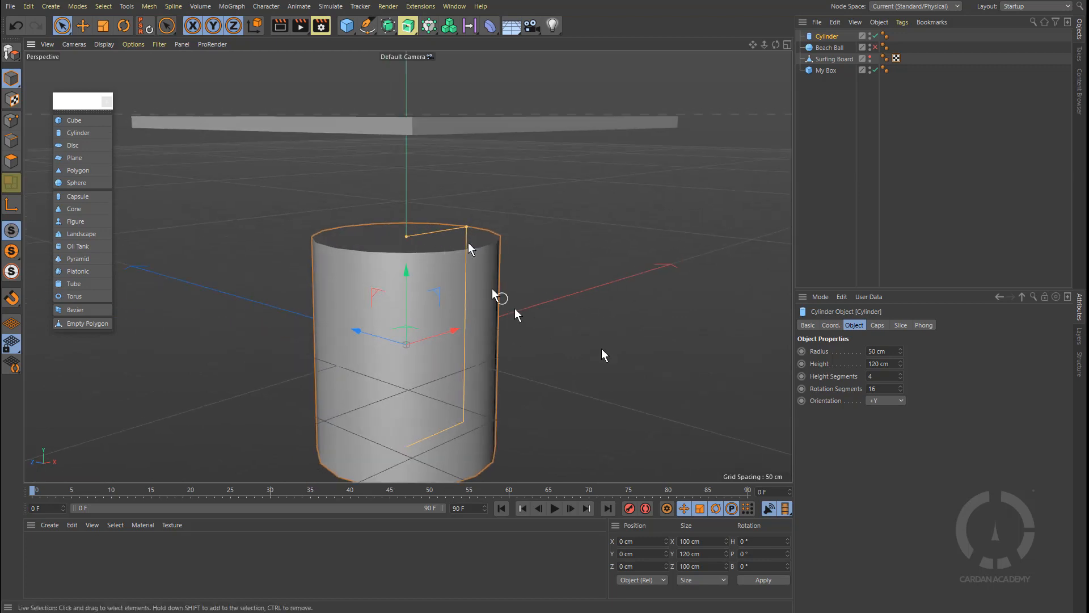
mouse_move(900, 351)
mouse_down()
mouse_move(865, 353)
mouse_move(901, 351)
mouse_up()
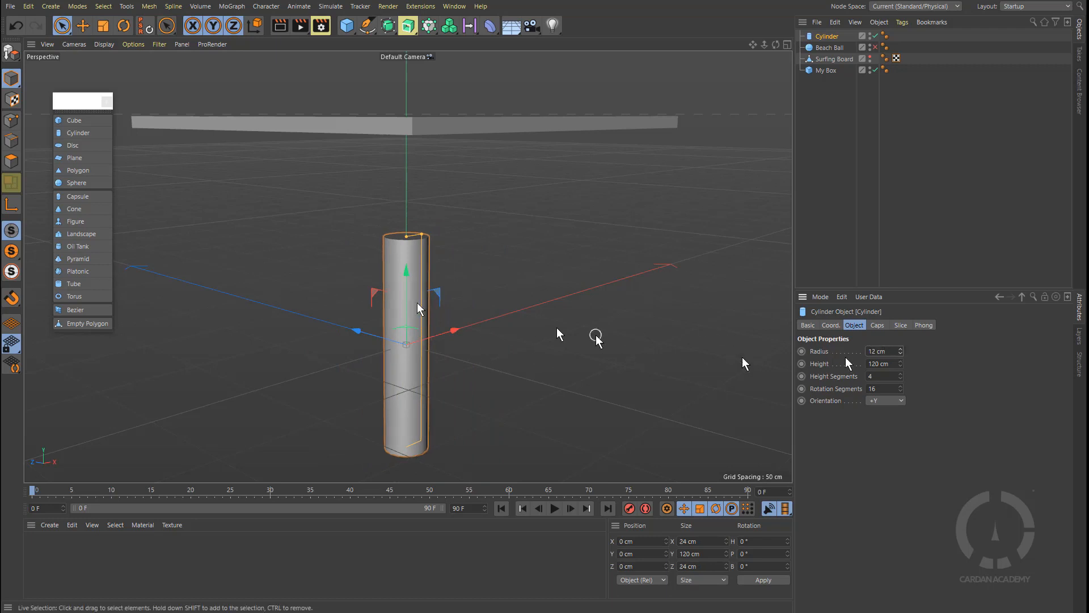
Widen the cylinder freehand to a radius of about 16 cm, then set its height to 120 cm.
mouse_move(421, 233)
mouse_down()
mouse_move(410, 238)
mouse_move(427, 234)
mouse_move(409, 157)
mouse_move(425, 237)
mouse_move(415, 192)
mouse_move(413, 230)
mouse_move(419, 223)
mouse_up()
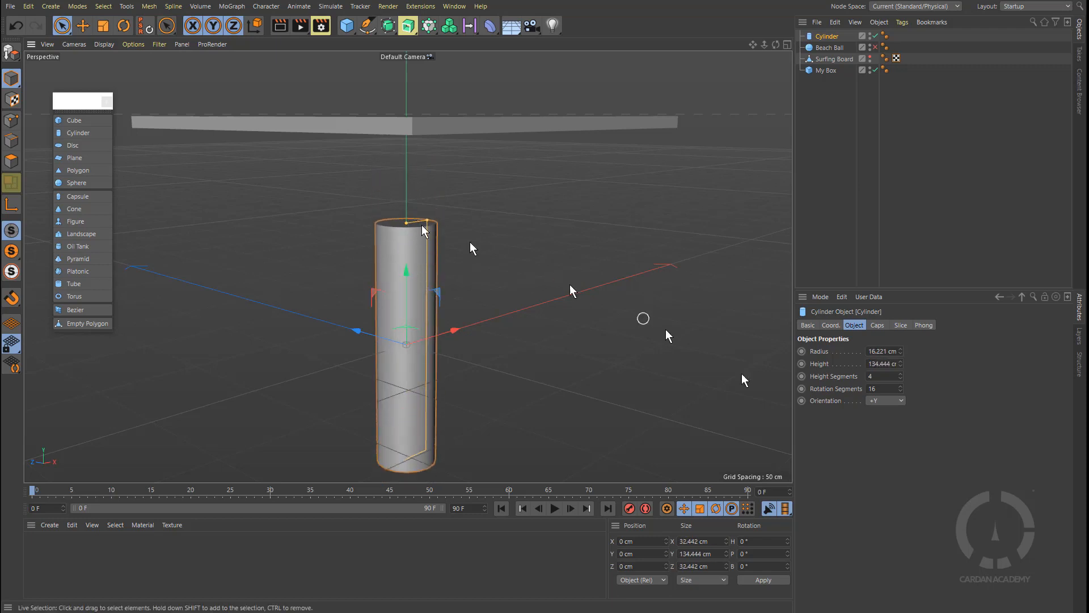
click(890, 362)
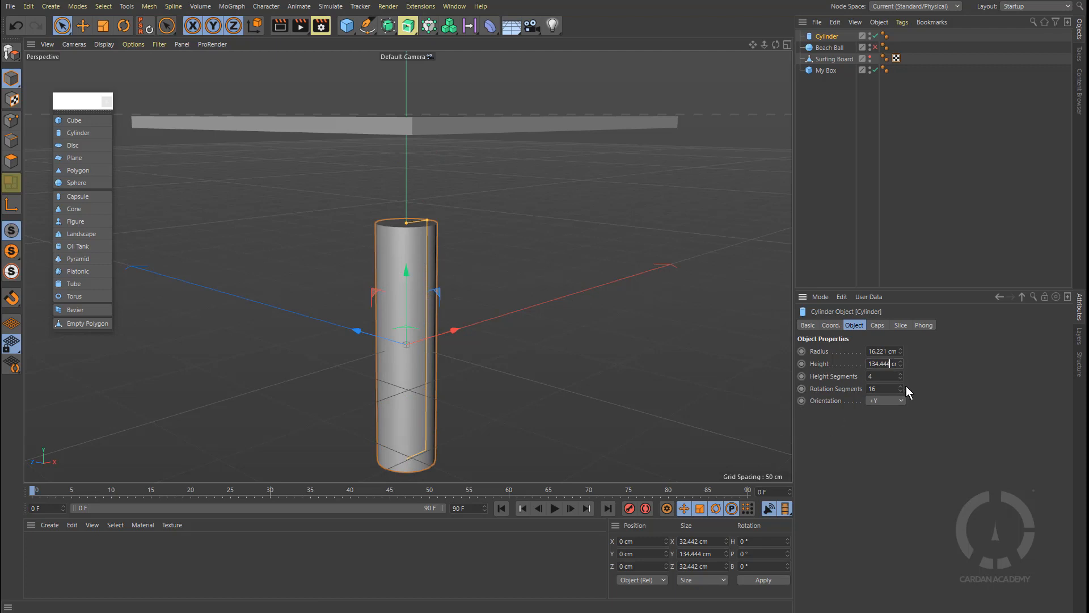
key(ctrl+a)
text(120)
key(Return)
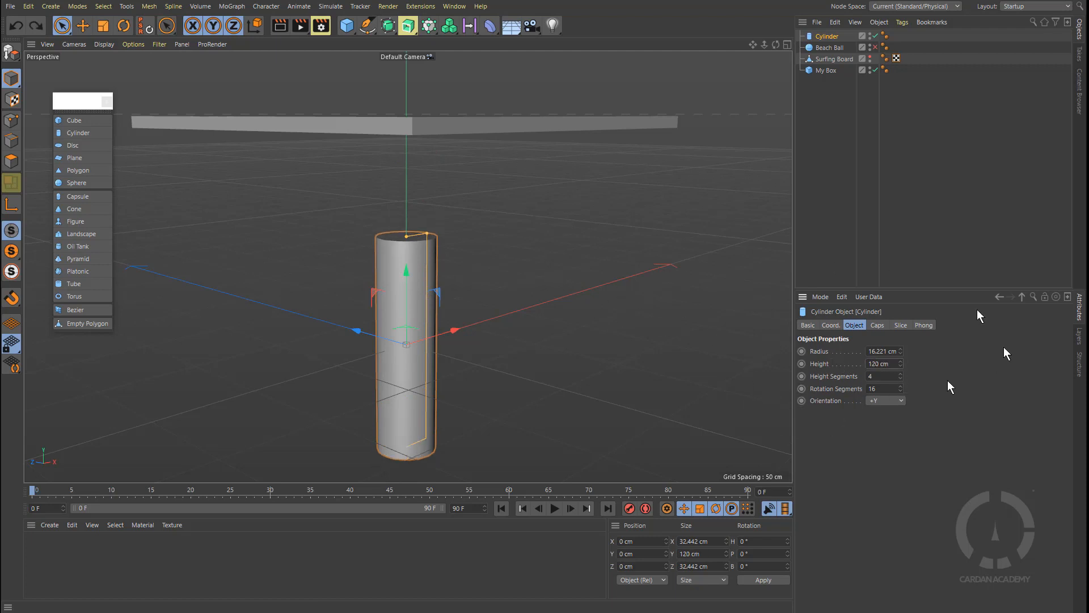
Set the cylinder's Y position to 60 cm so it stands under the slab.
click(831, 325)
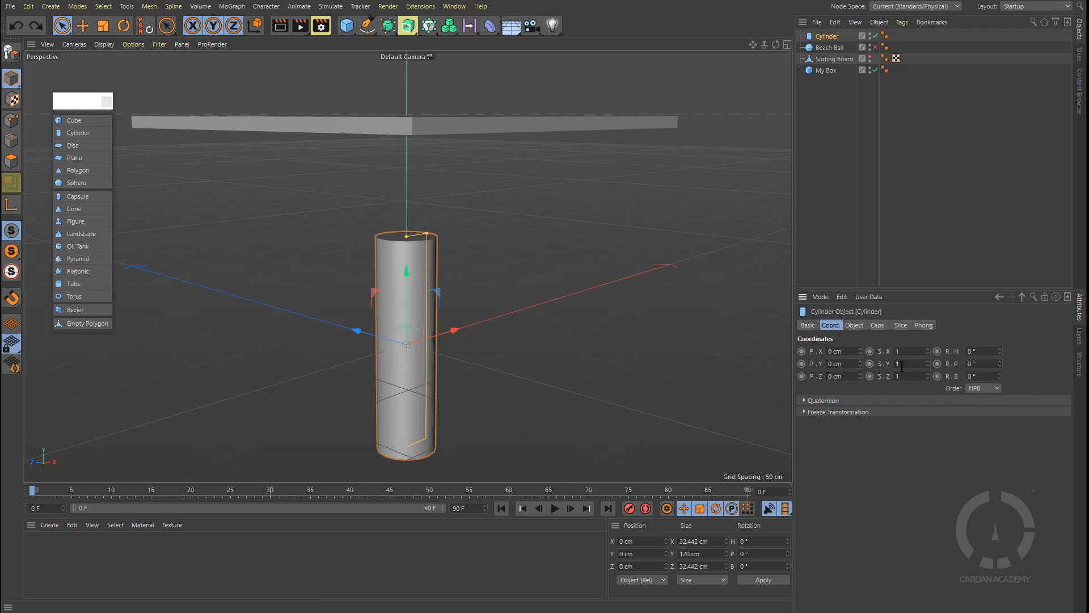
click(838, 363)
text(60)
key(Return)
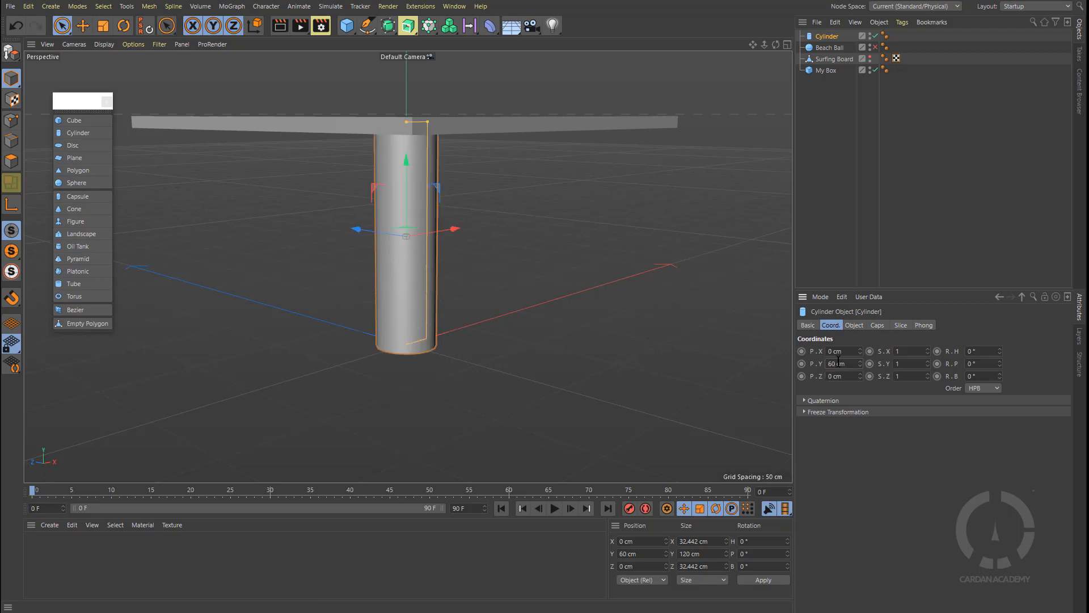
Select the cylinder and My Box together in the viewport, then clear the selection.
click(830, 206)
mouse_move(461, 236)
alt+mouse_down()
mouse_move(465, 222)
mouse_move(479, 262)
mouse_move(434, 202)
mouse_move(478, 274)
mouse_move(471, 230)
alt+mouse_up()
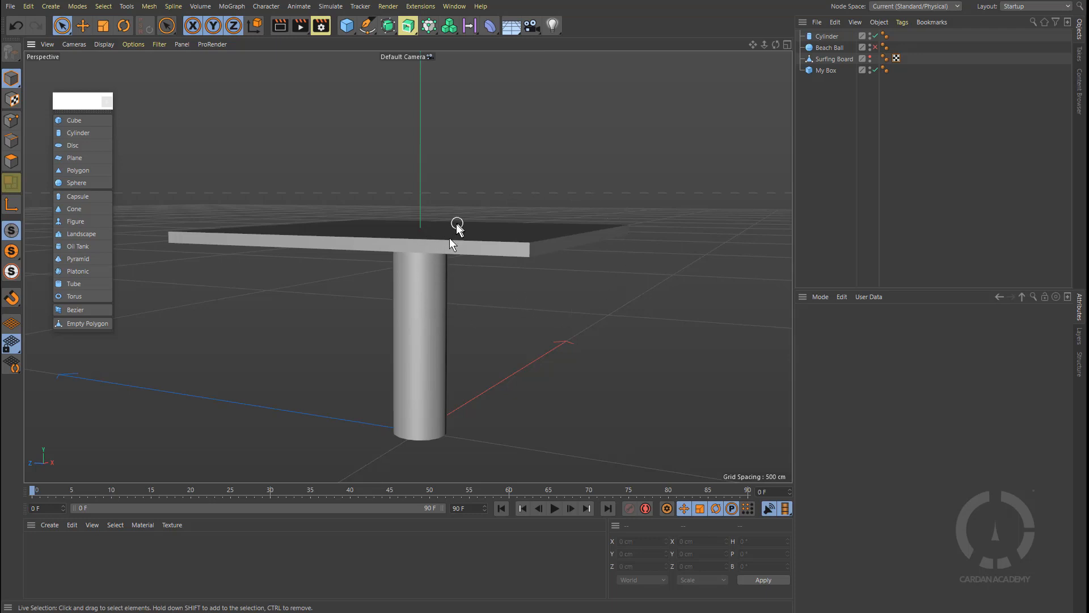
click(531, 243)
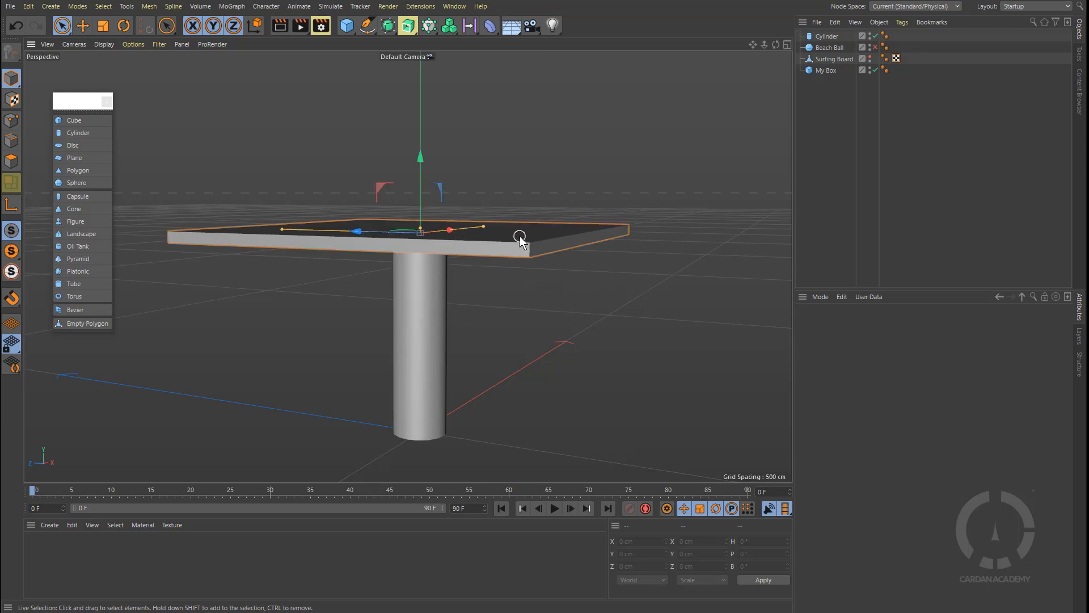
click(423, 343)
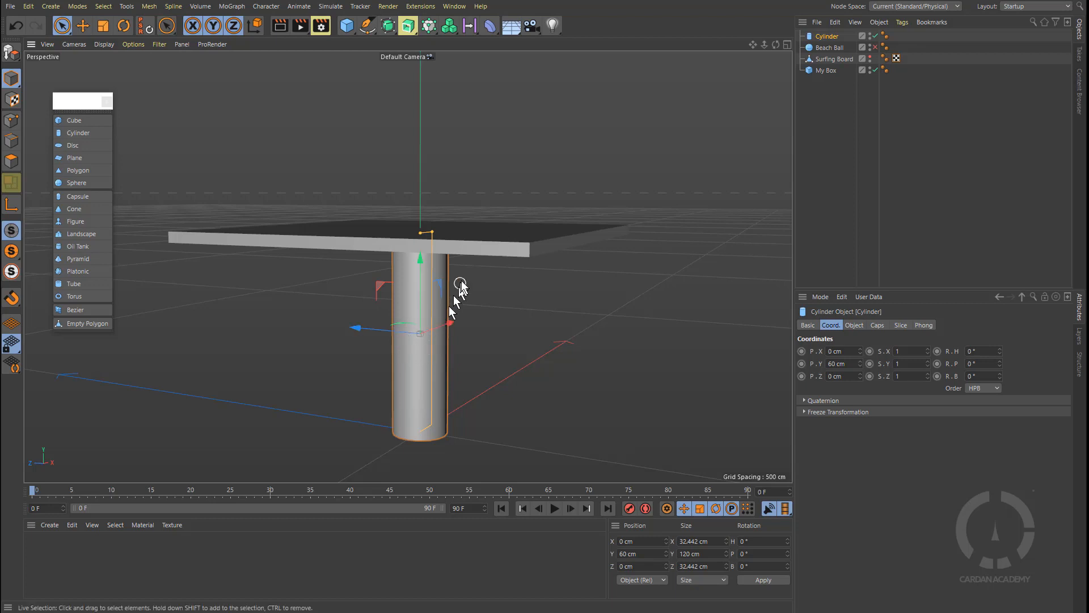
shift+click(488, 246)
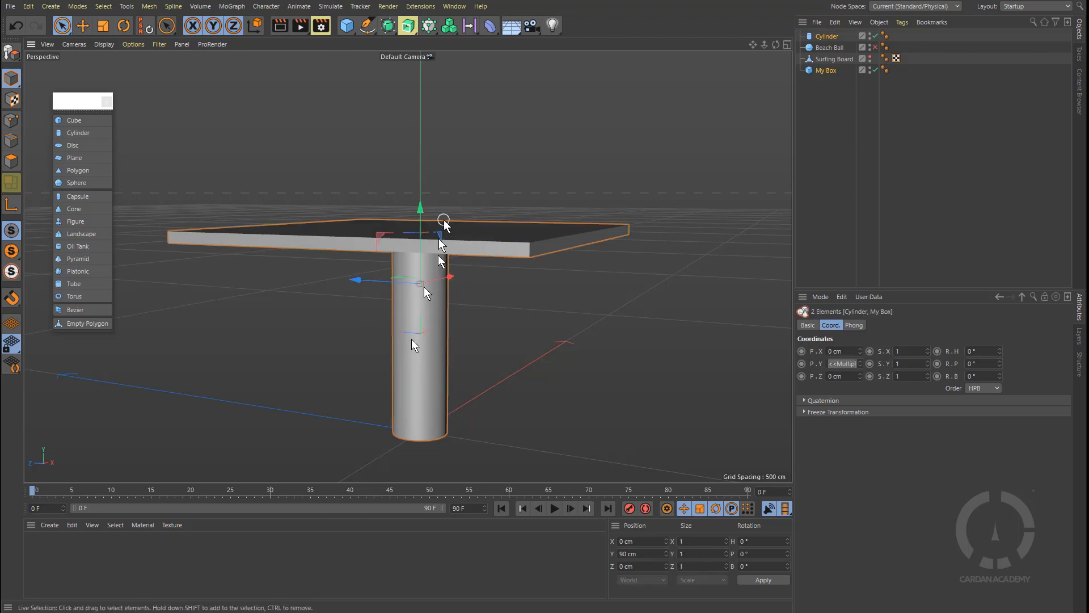
click(829, 98)
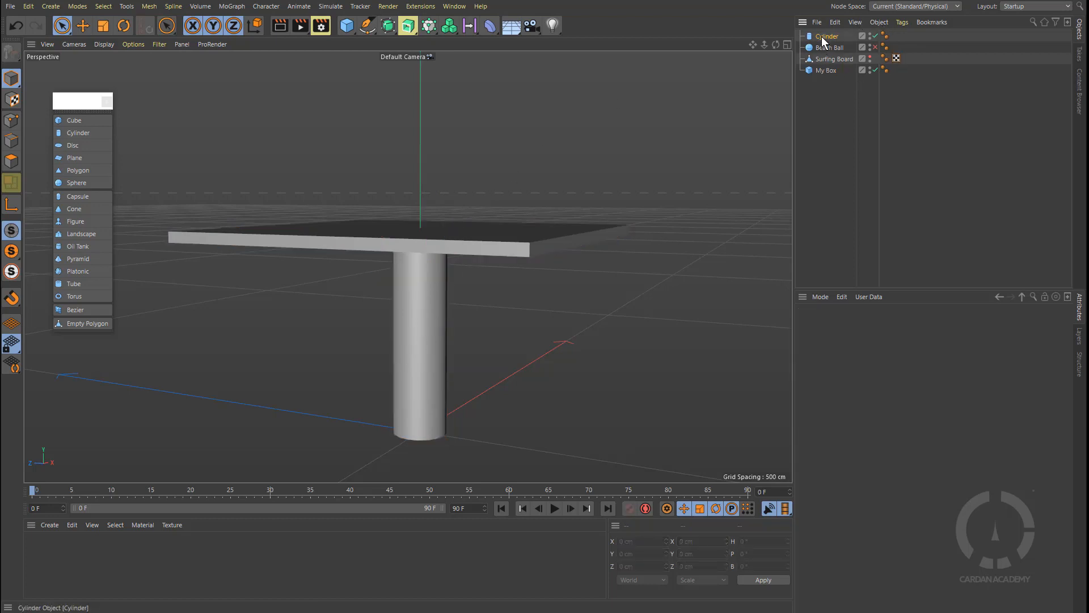
Rename the Cylinder as Table Base and My Box as Table Surface.
double_click(822, 36)
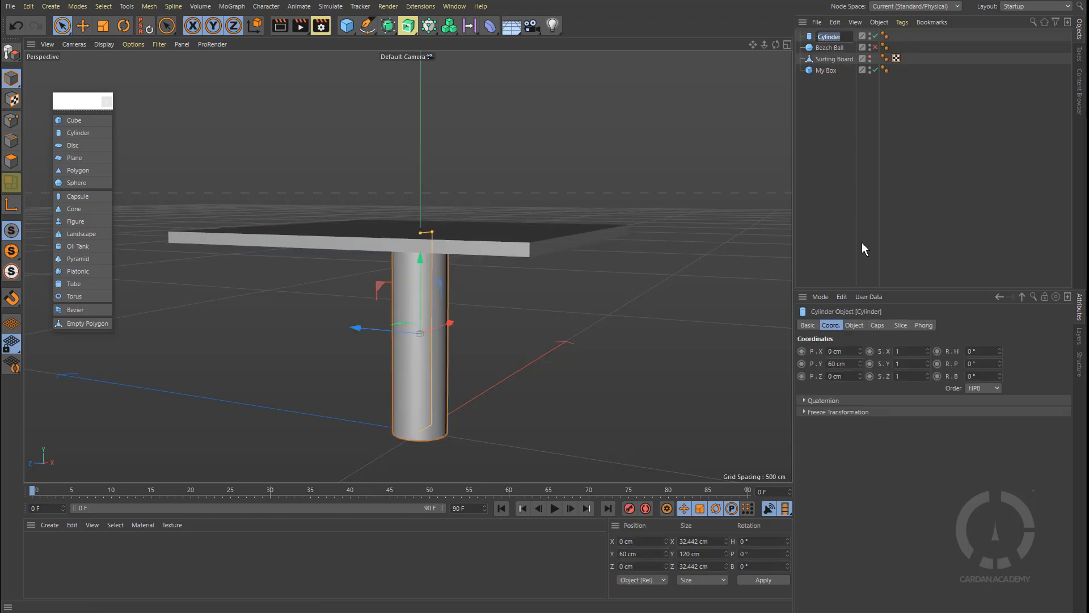
text(Table Base)
key(Return)
double_click(826, 71)
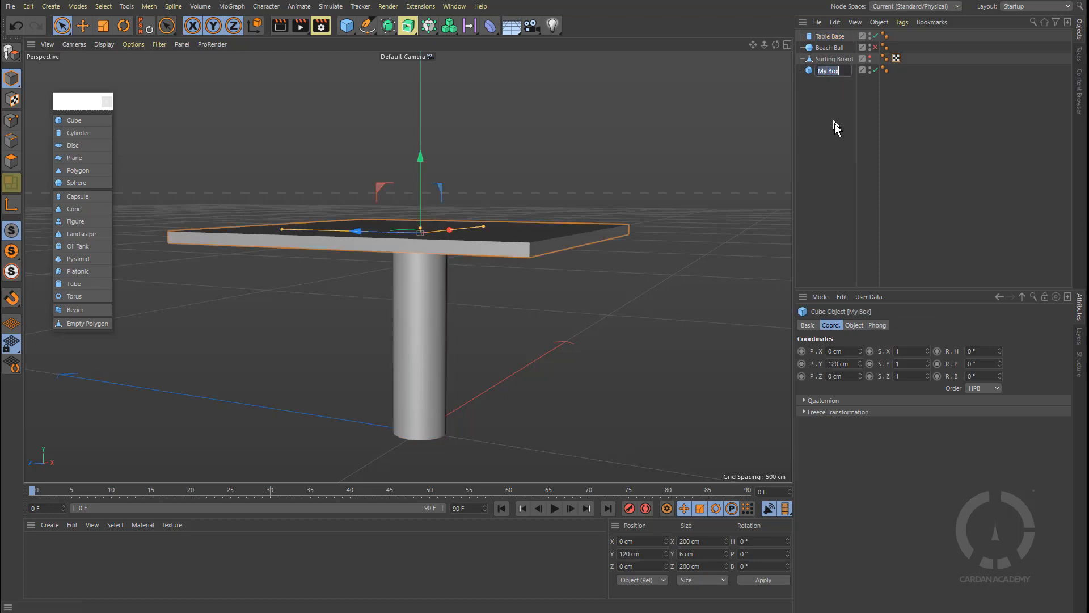
text(Table)
text( Surface)
key(Return)
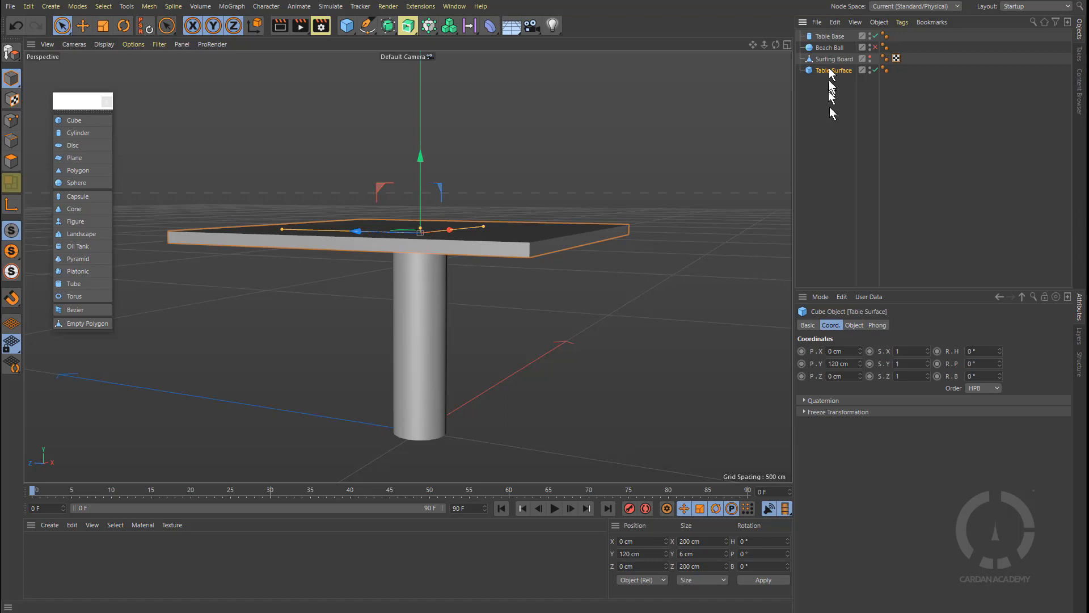
Select the Table Surface on its own, then the Table Base on its own.
click(838, 167)
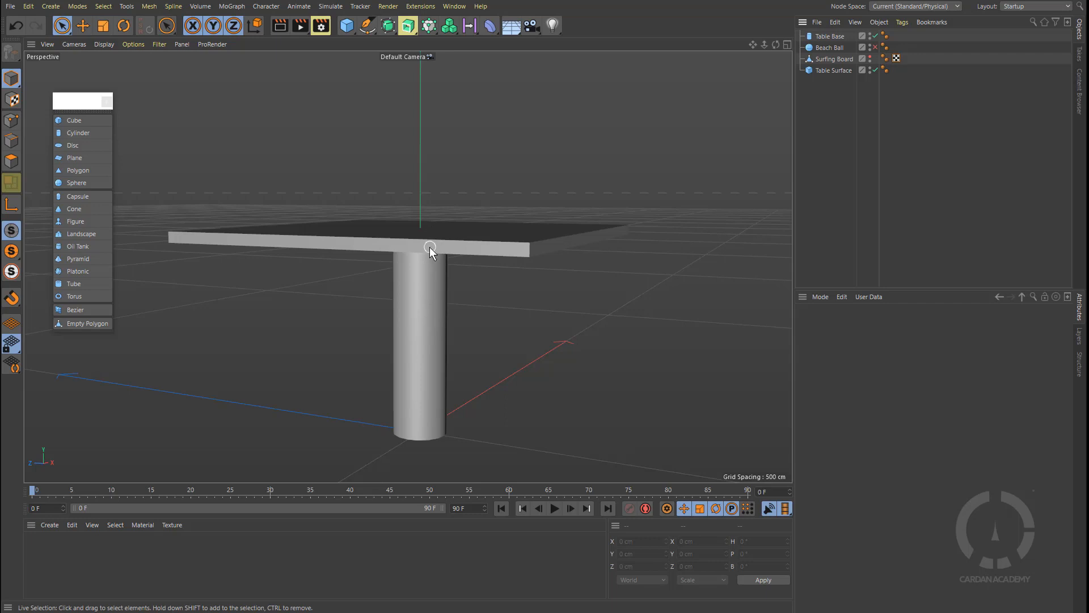
click(829, 69)
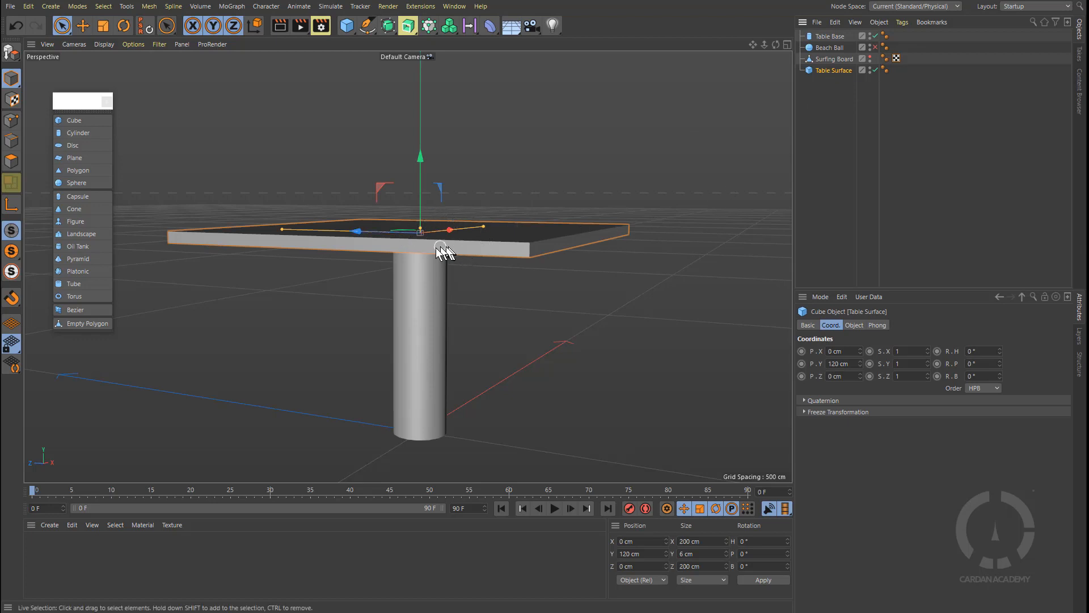
click(417, 337)
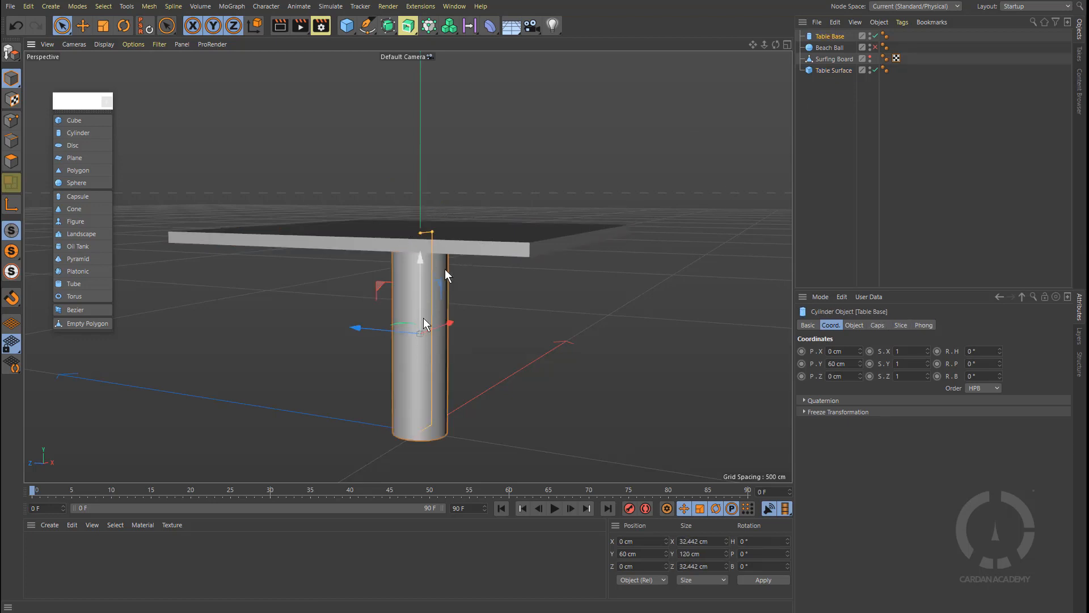
Make the Table Base a child of the Table Surface in the object hierarchy.
click(469, 237)
click(418, 330)
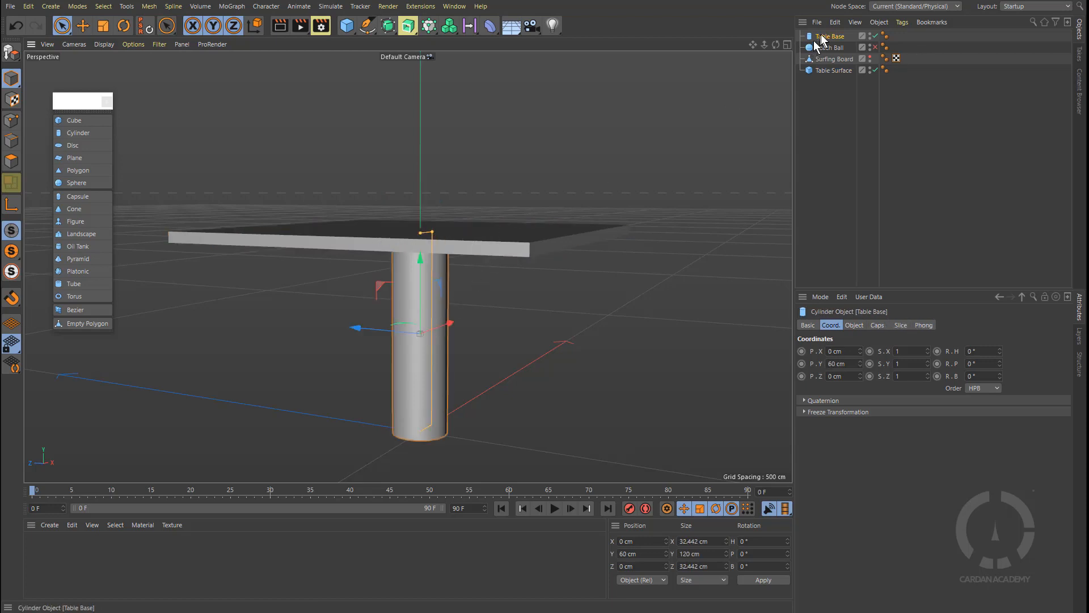
mouse_move(824, 40)
mouse_down()
mouse_move(848, 87)
mouse_move(827, 38)
mouse_up()
mouse_move(829, 89)
mouse_down()
mouse_move(817, 30)
mouse_move(827, 86)
mouse_move(823, 71)
mouse_up()
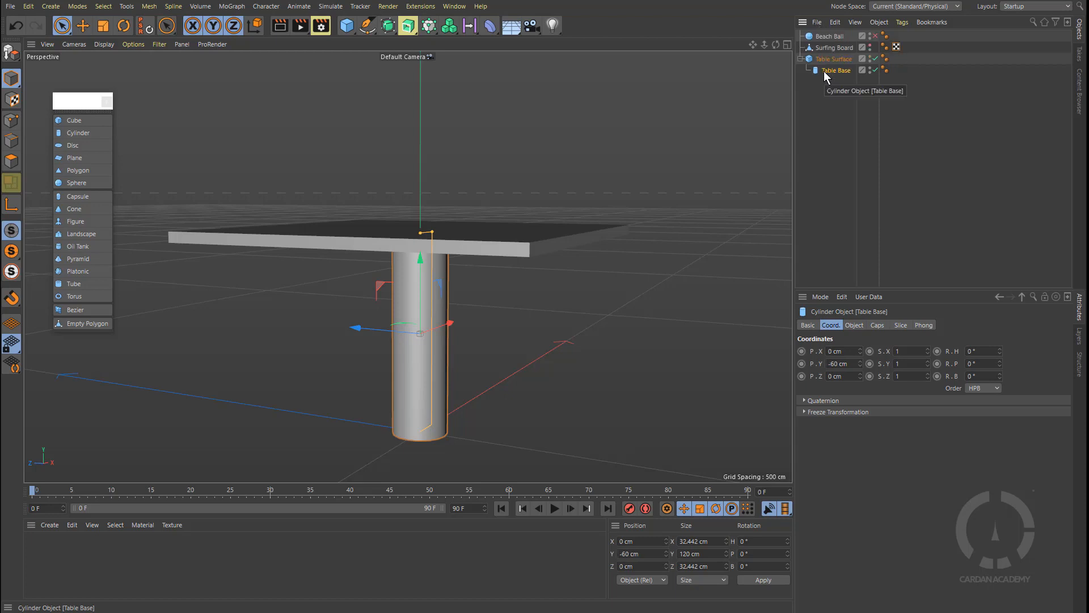
Try moving the Table Surface up to about Y 152 cm and along Z to about -42 cm, and undo both moves.
click(843, 56)
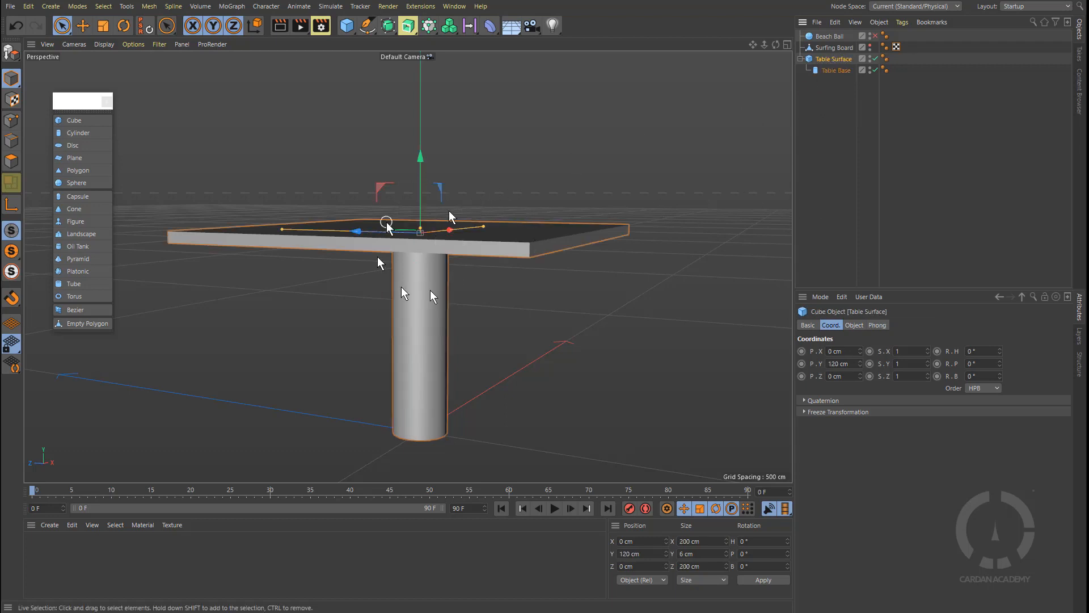
drag(420, 161, 421, 109)
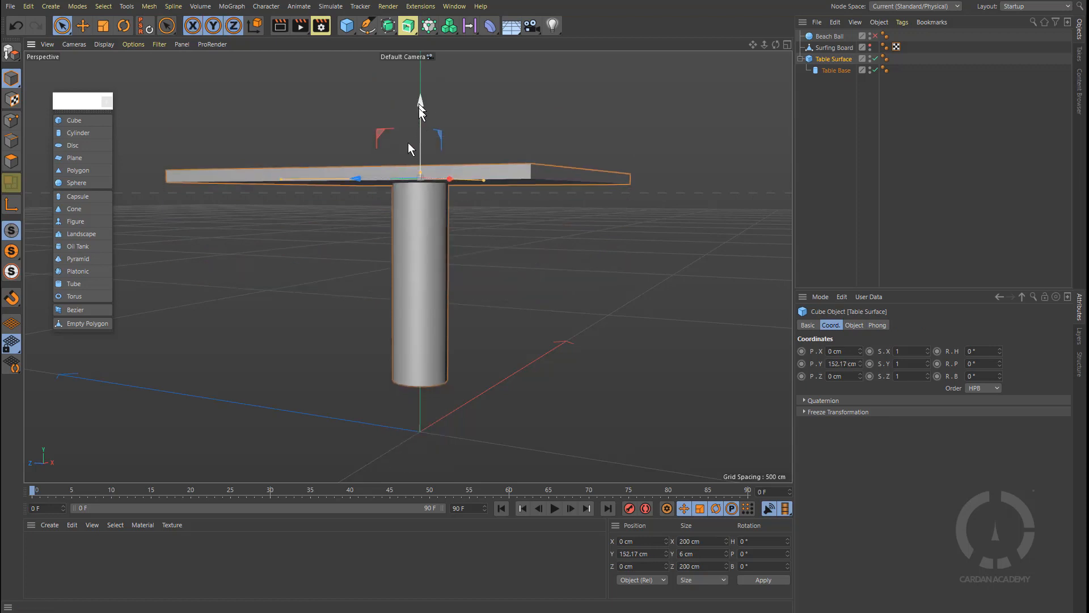
drag(359, 179, 423, 206)
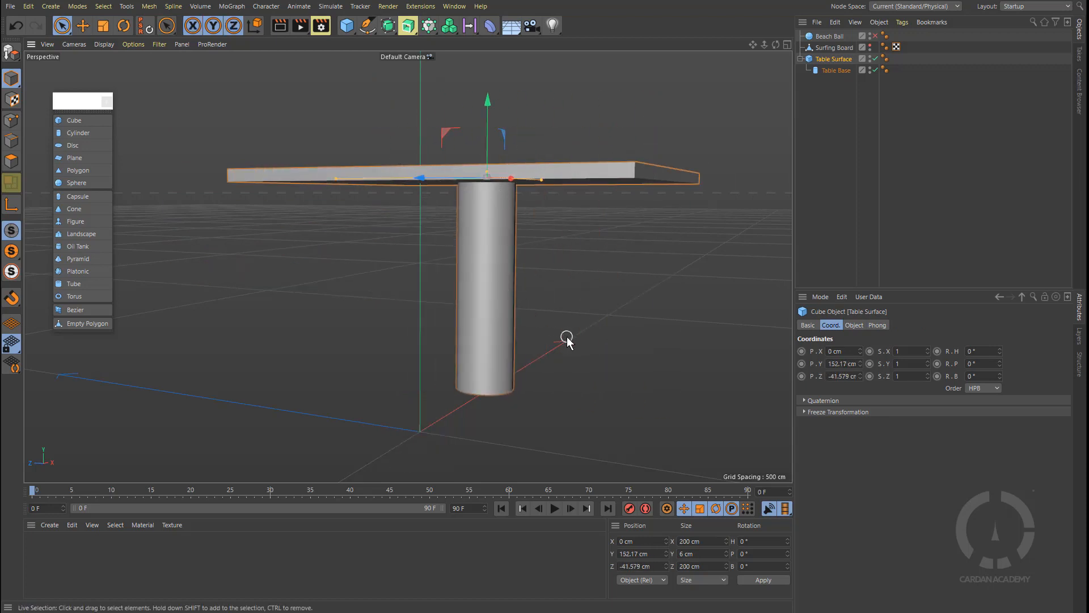
key(ctrl+z)
key(ctrl+z)
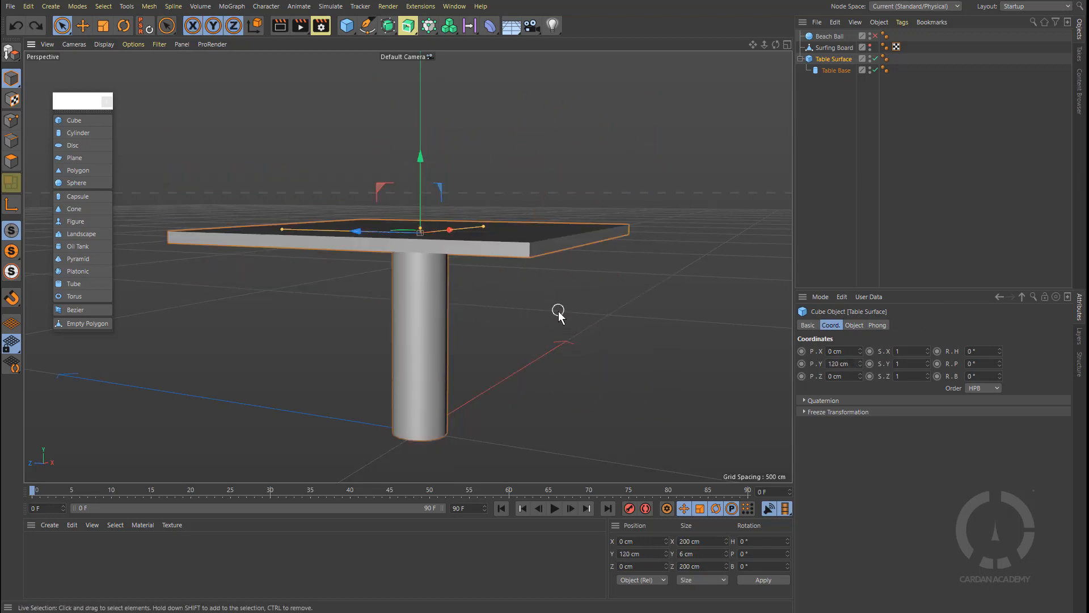
Select the Table Surface and turn the Beach Ball and Surfing Board back on in the scene.
scroll(623, 327, up, 5)
alt+drag(616, 322, 579, 335)
click(639, 360)
alt+drag(546, 391, 606, 367)
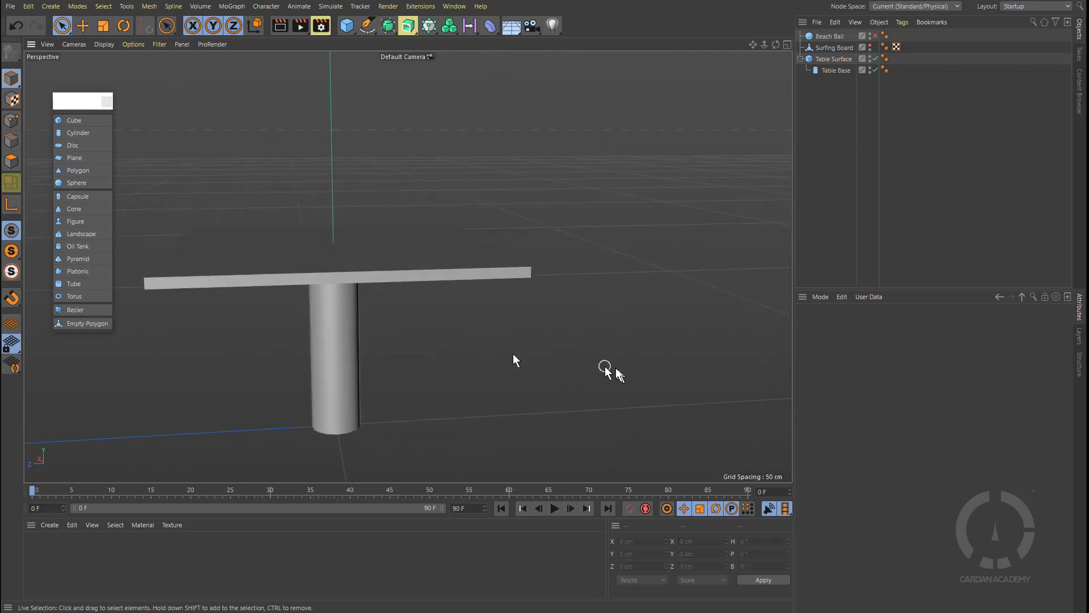
click(388, 273)
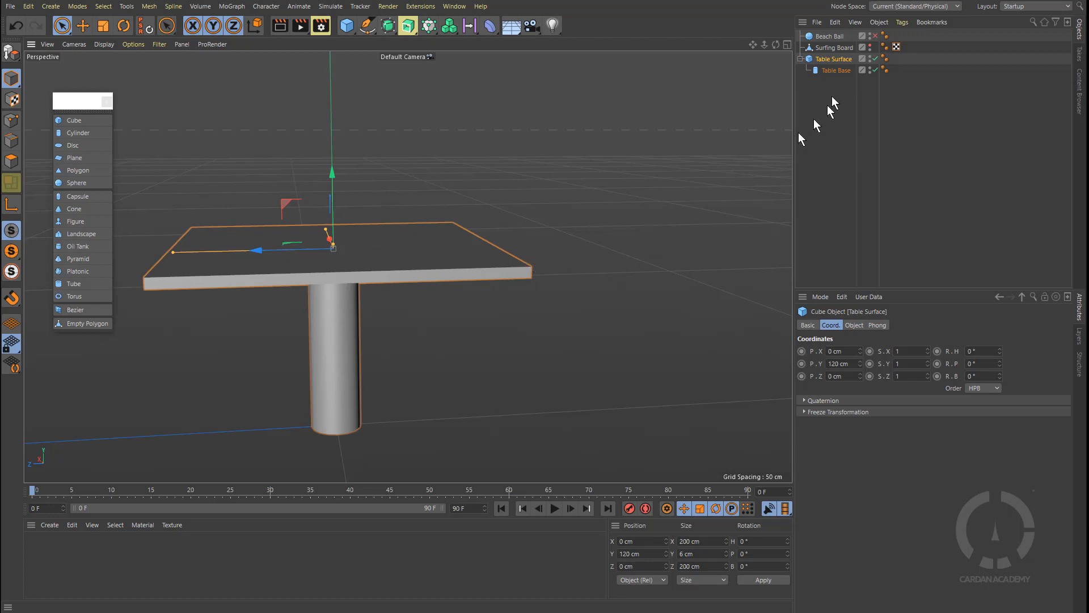
click(872, 35)
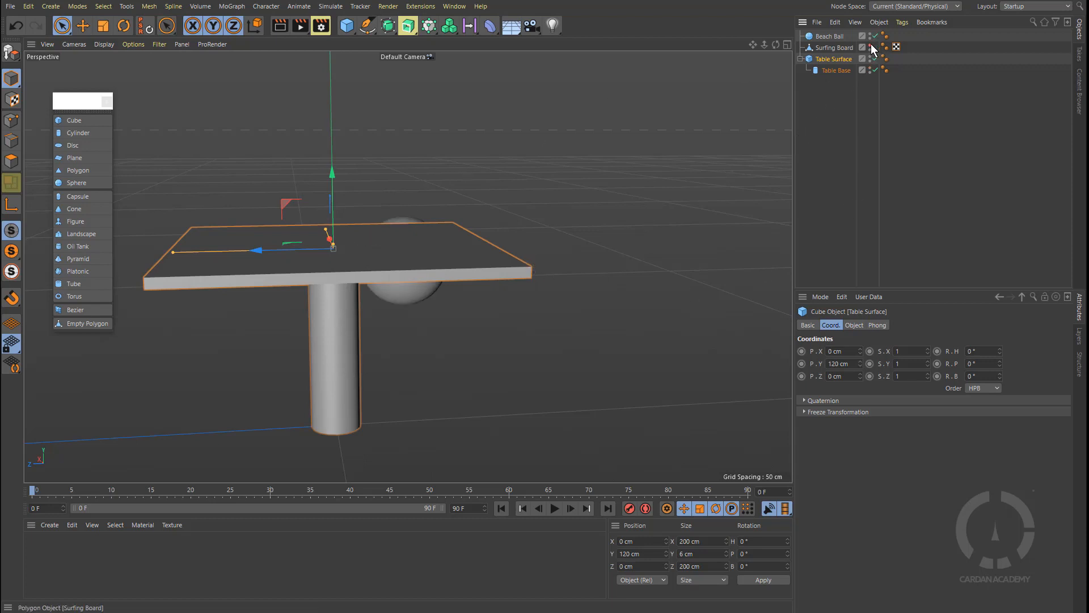
click(870, 45)
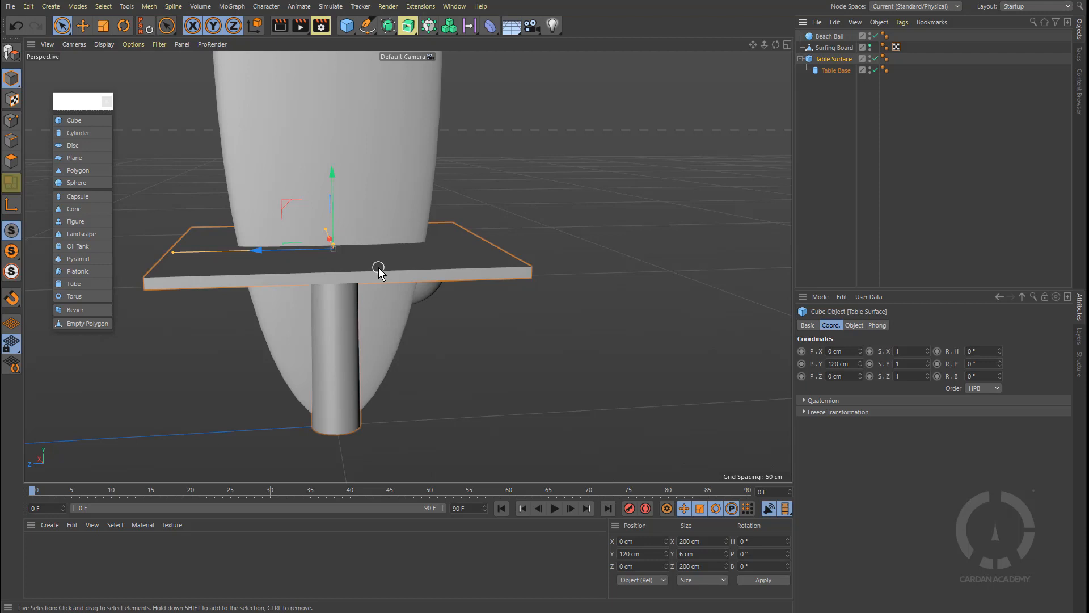
Move the Table Surface with its base along Z to about -299 cm, clear of the surfing board and ball.
scroll(379, 267, down, 2)
scroll(379, 267, down, 5)
alt+drag(407, 278, 366, 304)
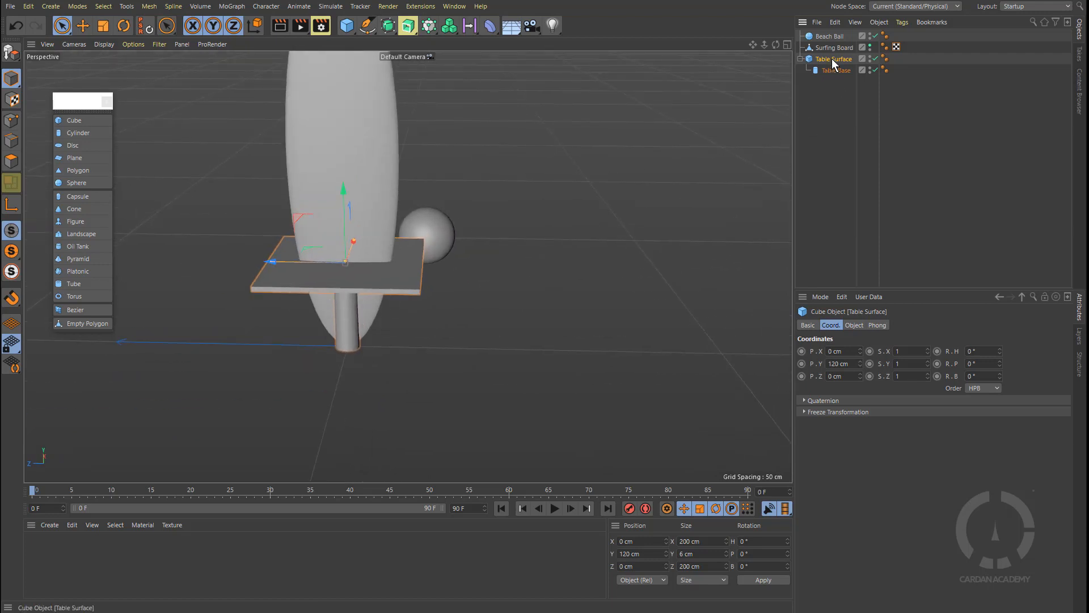
click(505, 267)
click(408, 280)
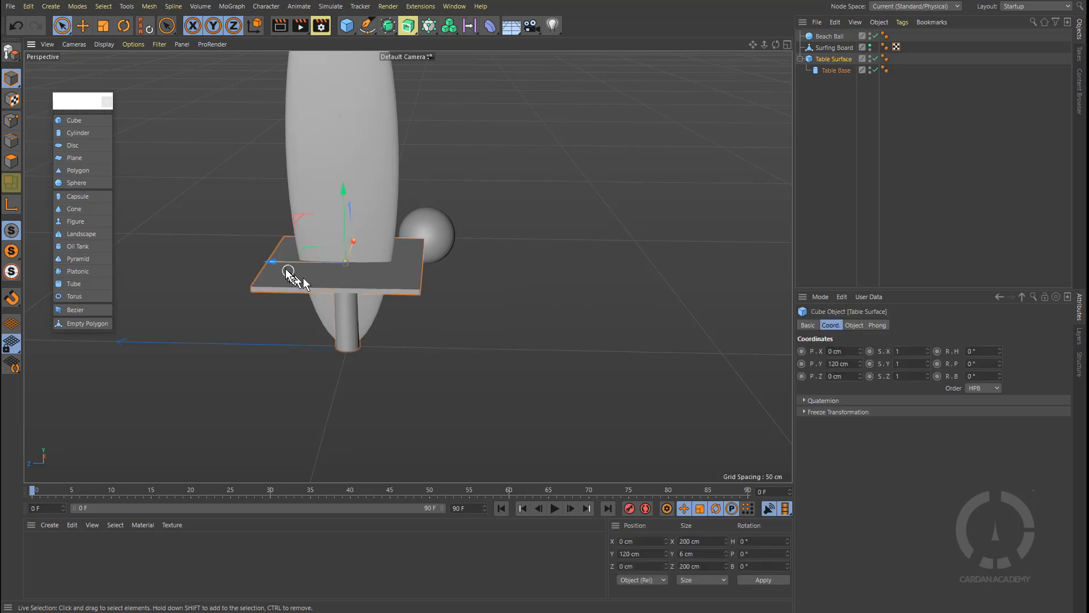
drag(270, 261, 375, 258)
key(ctrl+z)
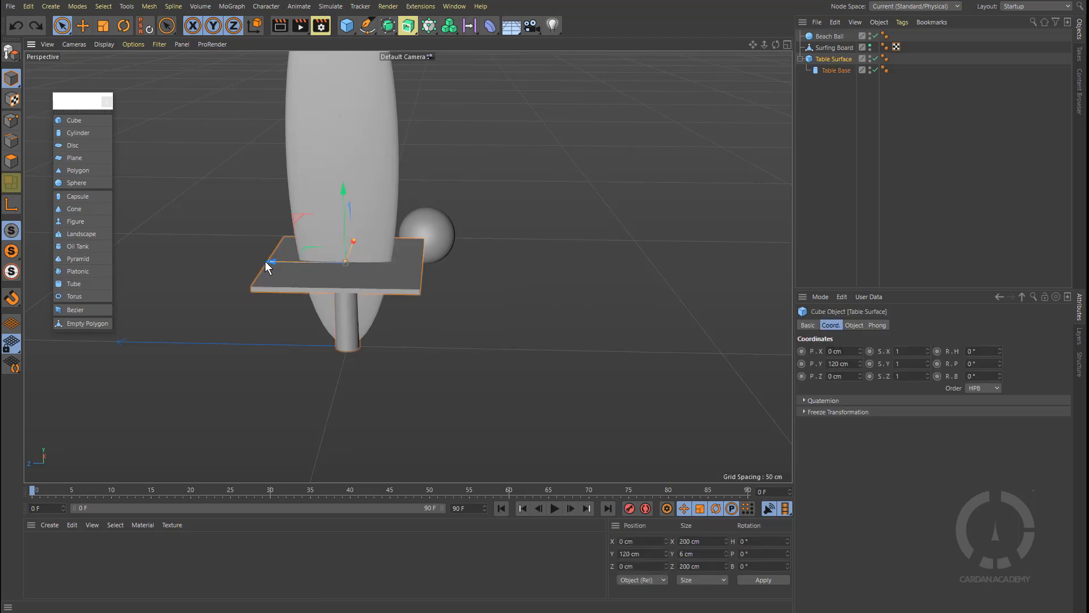
drag(264, 261, 638, 253)
key(ctrl+z)
Move the Surfing Board along Z to about 322 cm, away from the table.
scroll(285, 257, up, 4)
scroll(499, 275, down, 6)
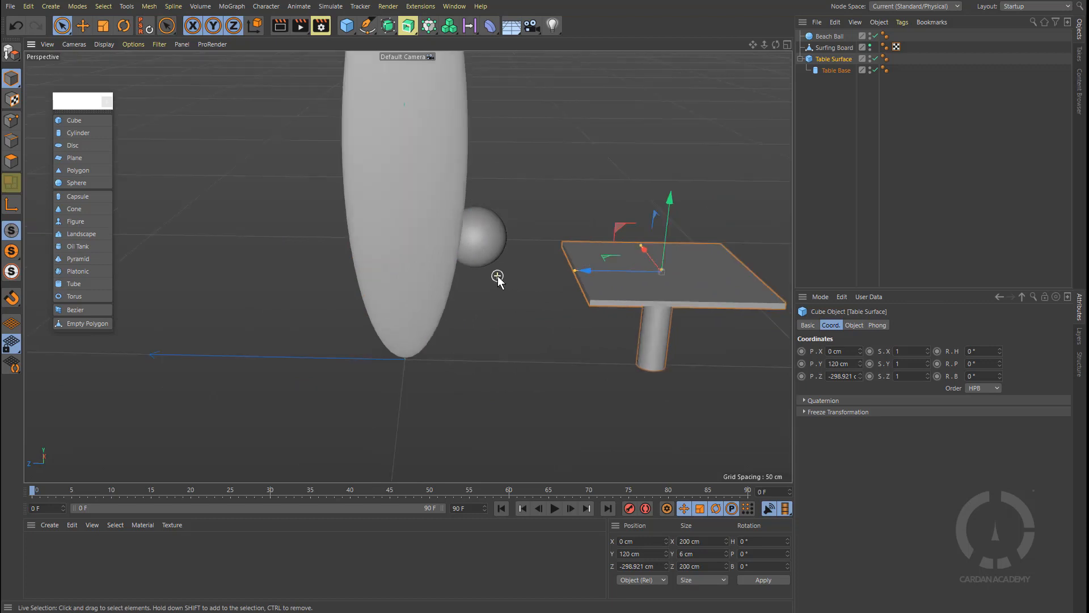
click(419, 301)
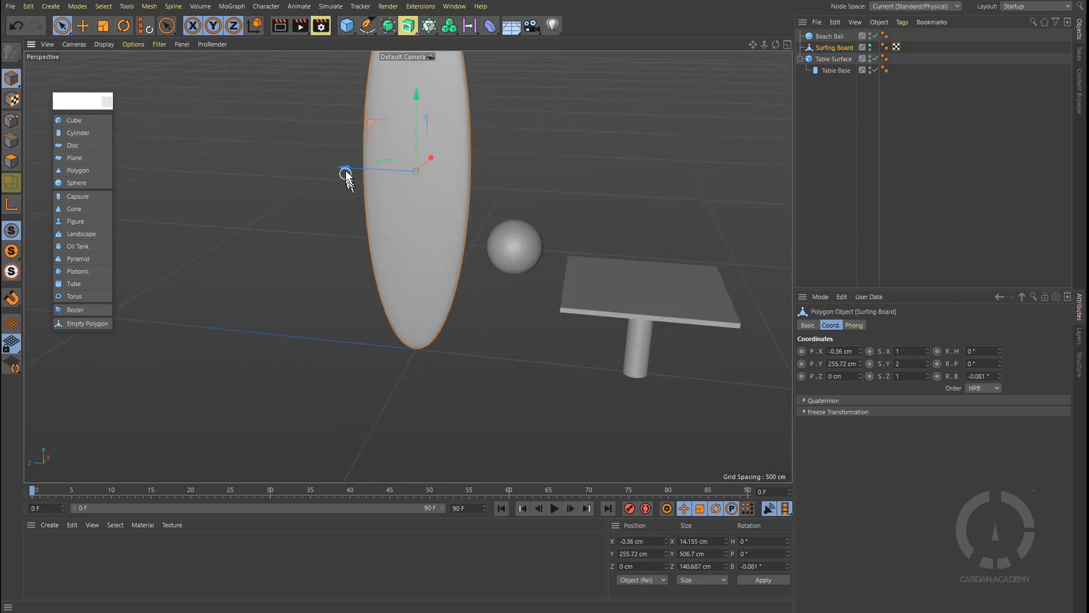
drag(341, 168, 131, 165)
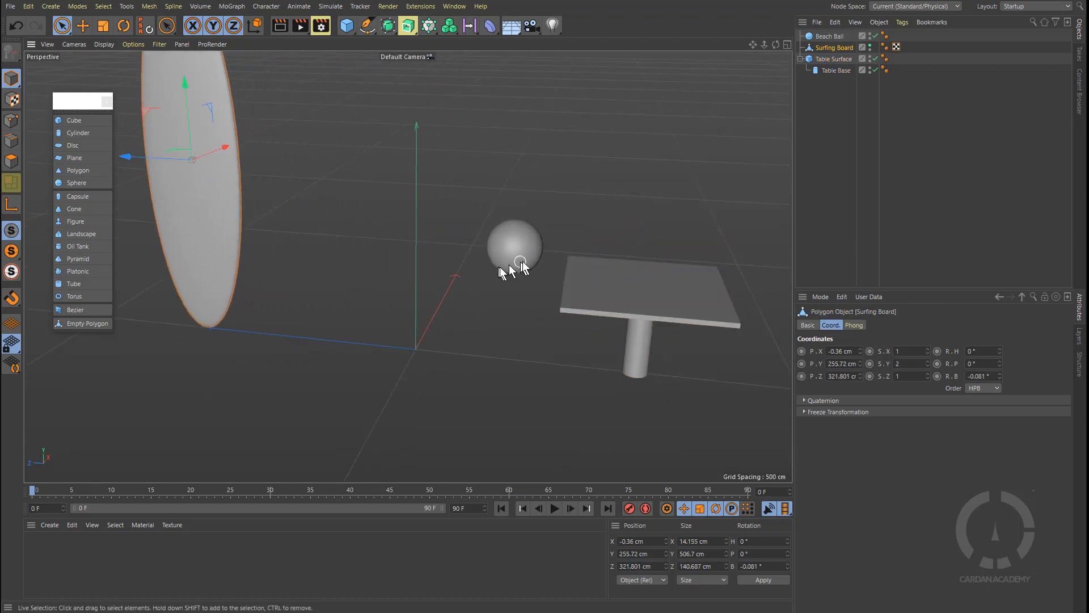
Move the Beach Ball in front of the other objects, to about X -201 cm and Z -99 cm at Y 50 cm.
click(516, 244)
drag(516, 240, 482, 338)
key(ctrl+z)
alt+drag(542, 293, 396, 332)
alt+middle_drag(417, 306, 468, 258)
alt+drag(487, 250, 515, 231)
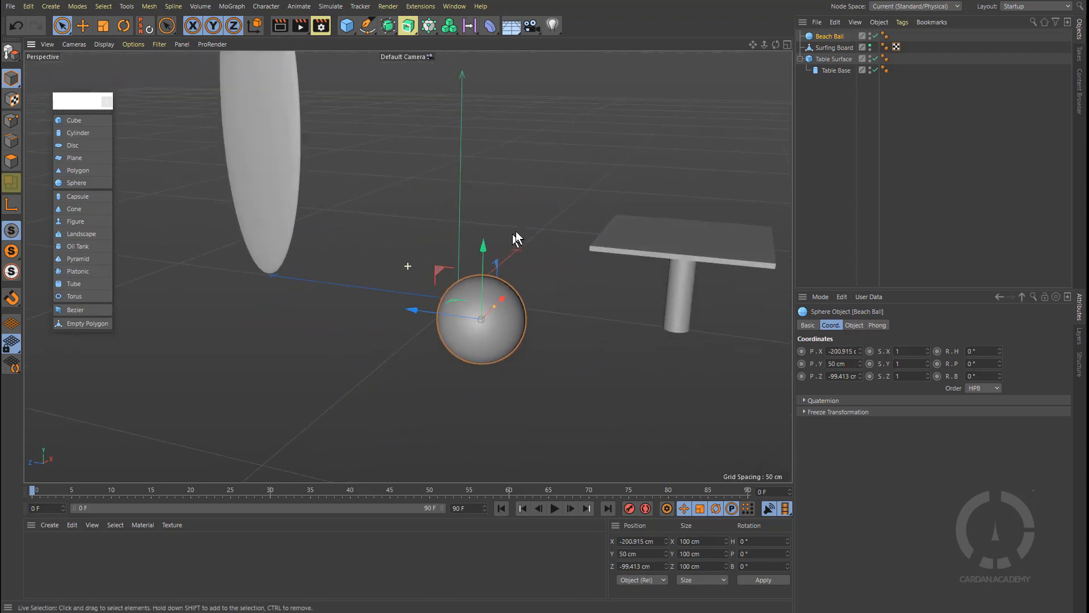
Move the Surfing Board back toward the origin along Z, to about 170 cm.
alt+middle_drag(513, 228, 432, 269)
scroll(442, 274, up, 3)
alt+drag(444, 274, 456, 269)
alt+middle_drag(456, 269, 415, 256)
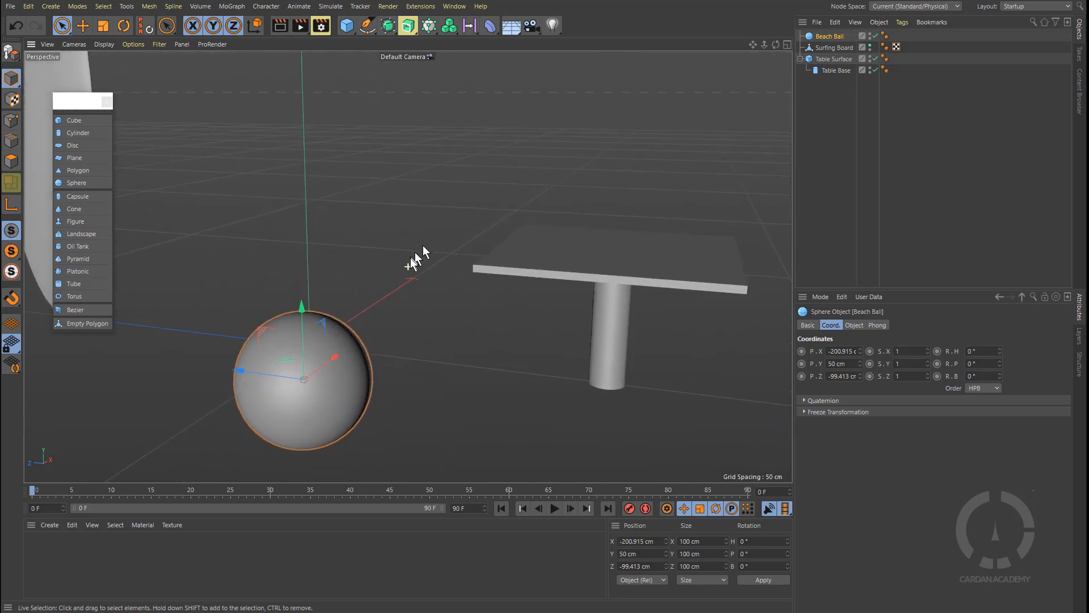
scroll(412, 258, down, 2)
alt+drag(422, 268, 413, 263)
alt+middle_drag(413, 262, 452, 298)
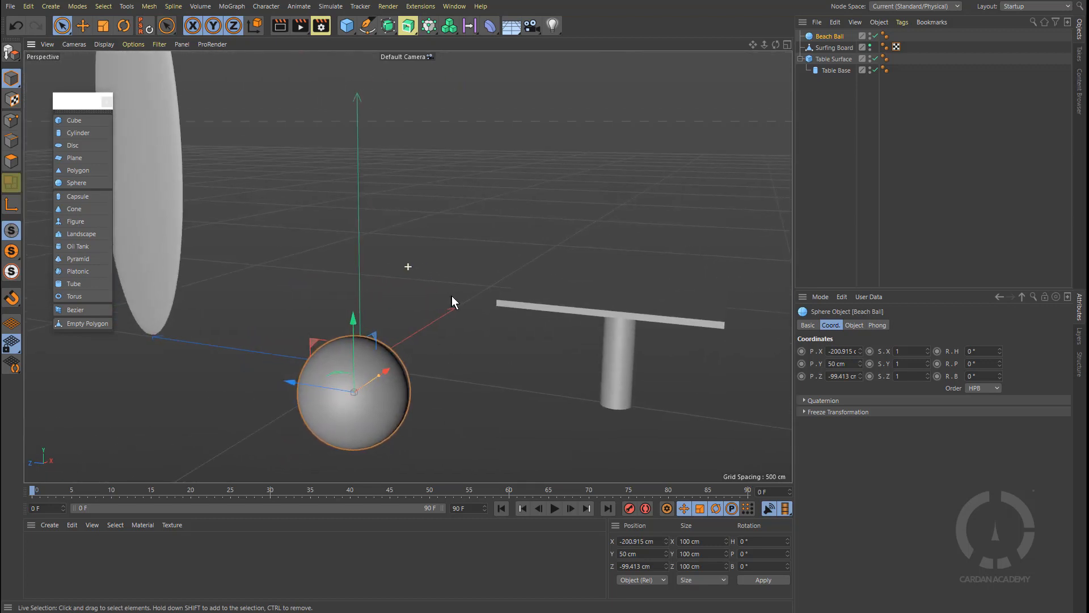
click(178, 248)
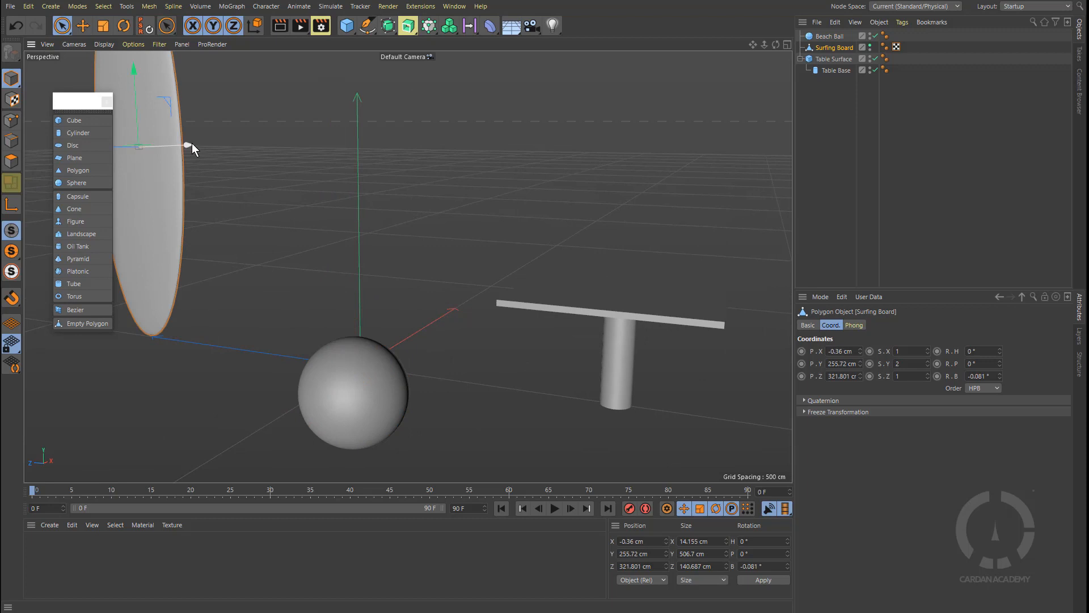
drag(192, 143, 241, 161)
alt+drag(164, 151, 501, 315)
key(ctrl+z)
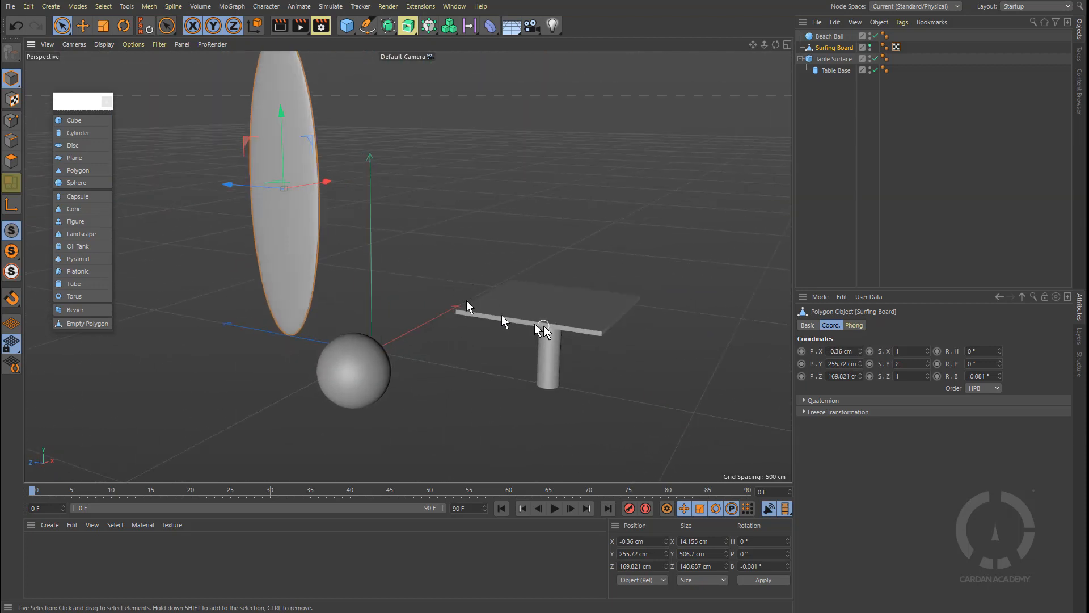
Select the table, beach ball and surfing board in turn, and collapse the Table Surface hierarchy with the table selected.
click(542, 324)
click(371, 366)
click(301, 247)
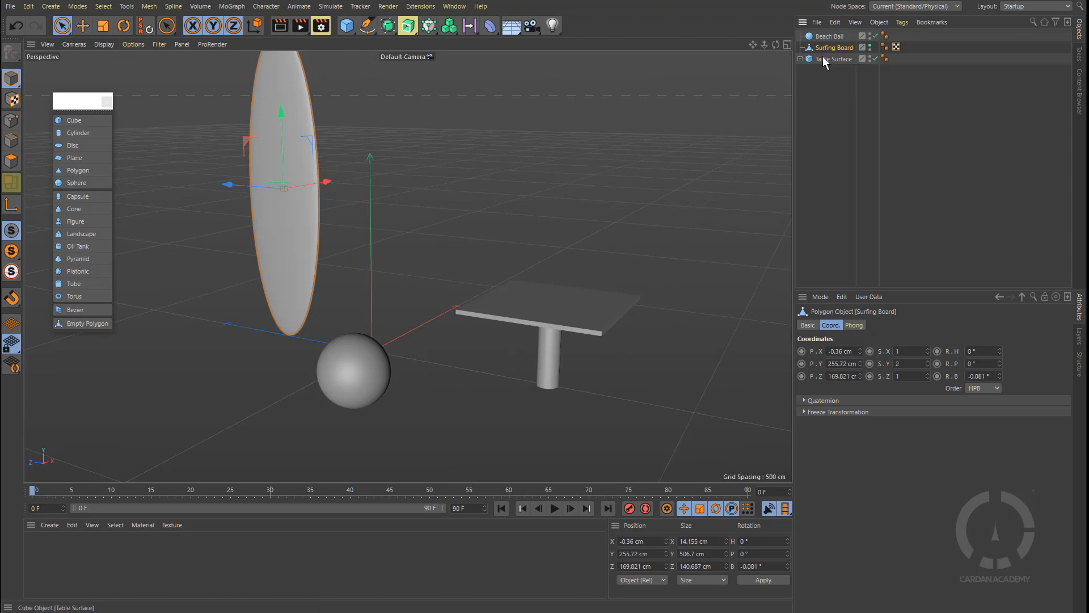
click(846, 59)
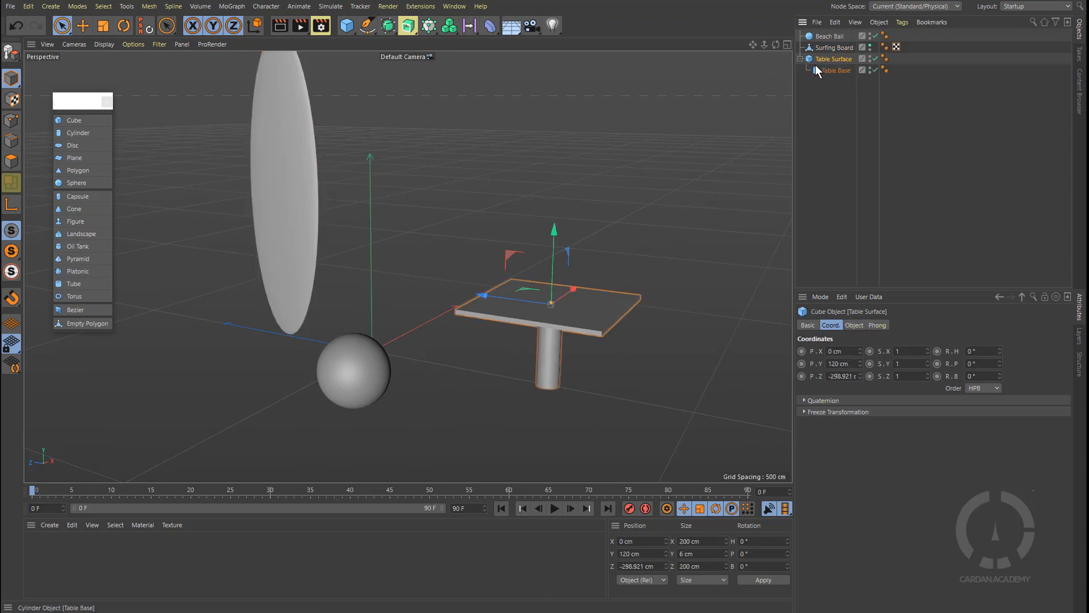
click(801, 59)
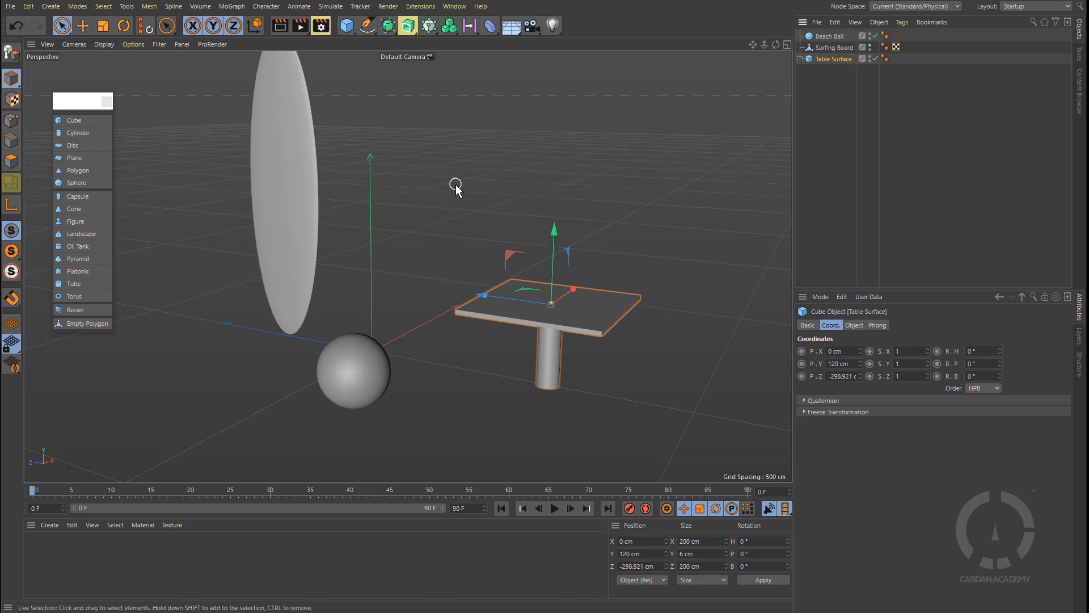
Select the surfing board, beach ball and table together with Live Selection in the viewport, and clear the selection.
mouse_move(173, 141)
mouse_down()
mouse_move(454, 156)
mouse_move(355, 395)
mouse_move(610, 326)
mouse_move(535, 401)
mouse_up()
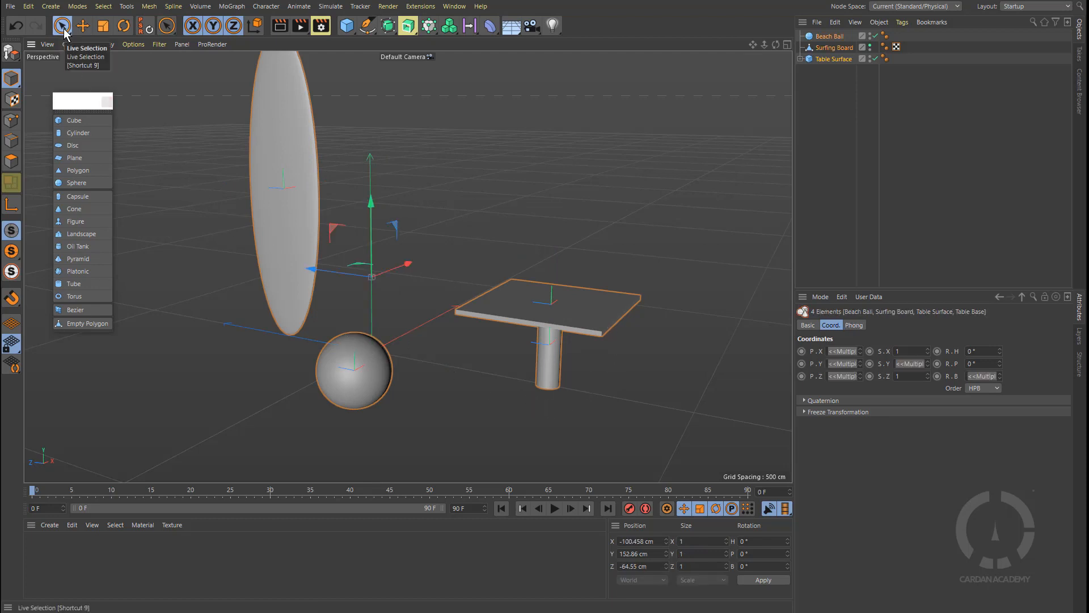
click(420, 172)
mouse_move(184, 178)
mouse_down()
mouse_move(365, 186)
mouse_move(368, 396)
mouse_move(476, 344)
mouse_move(284, 219)
mouse_move(636, 177)
mouse_up()
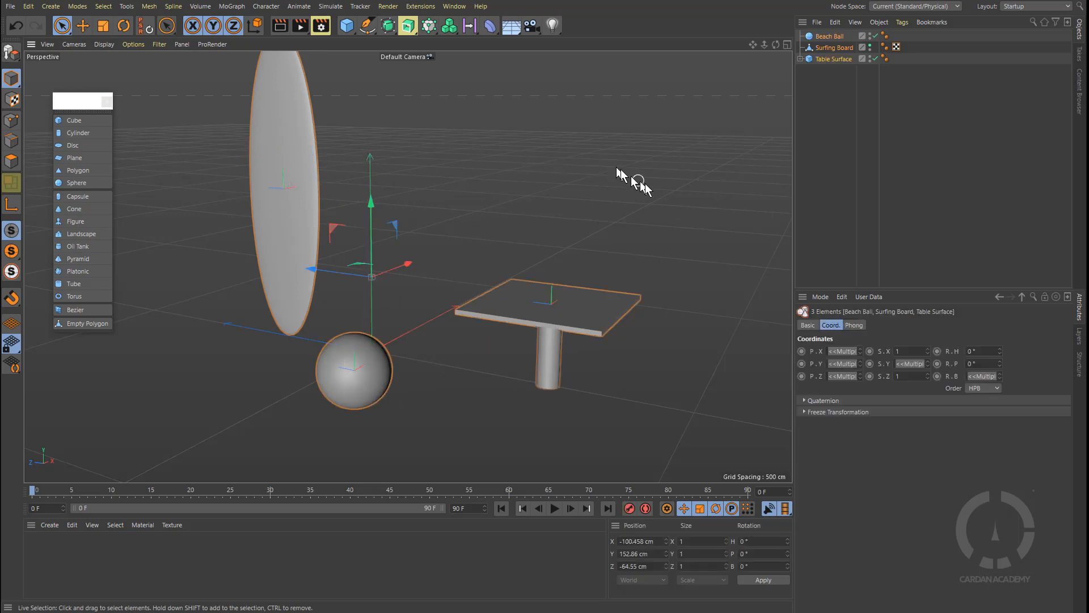
mouse_move(594, 244)
mouse_down()
mouse_move(525, 377)
mouse_move(318, 319)
mouse_move(164, 199)
mouse_move(164, 239)
mouse_up()
mouse_move(645, 193)
mouse_down()
mouse_move(555, 304)
mouse_move(535, 348)
mouse_move(441, 259)
mouse_up()
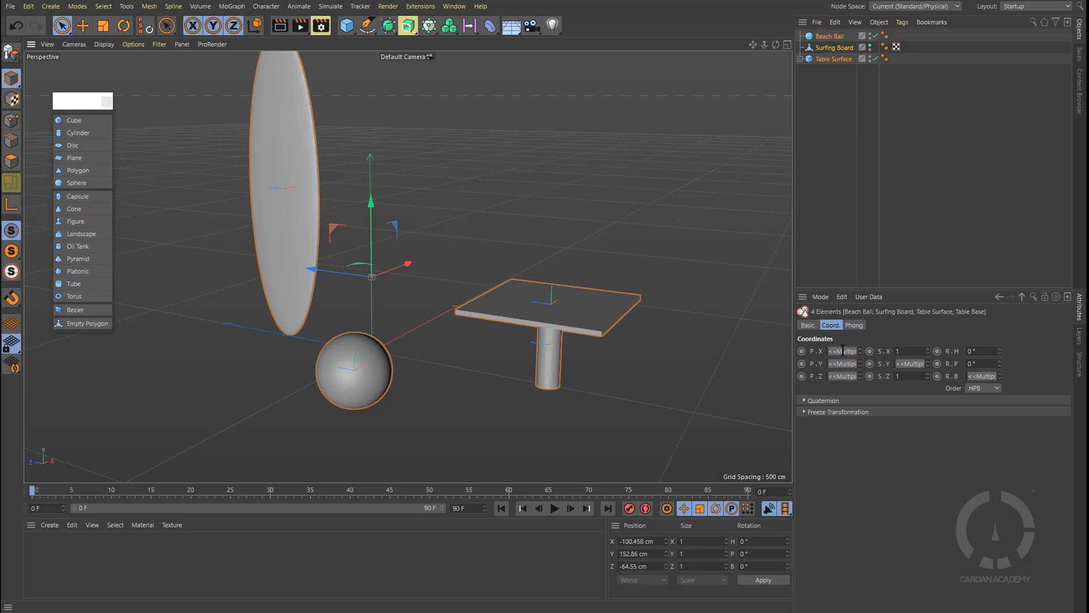
click(832, 202)
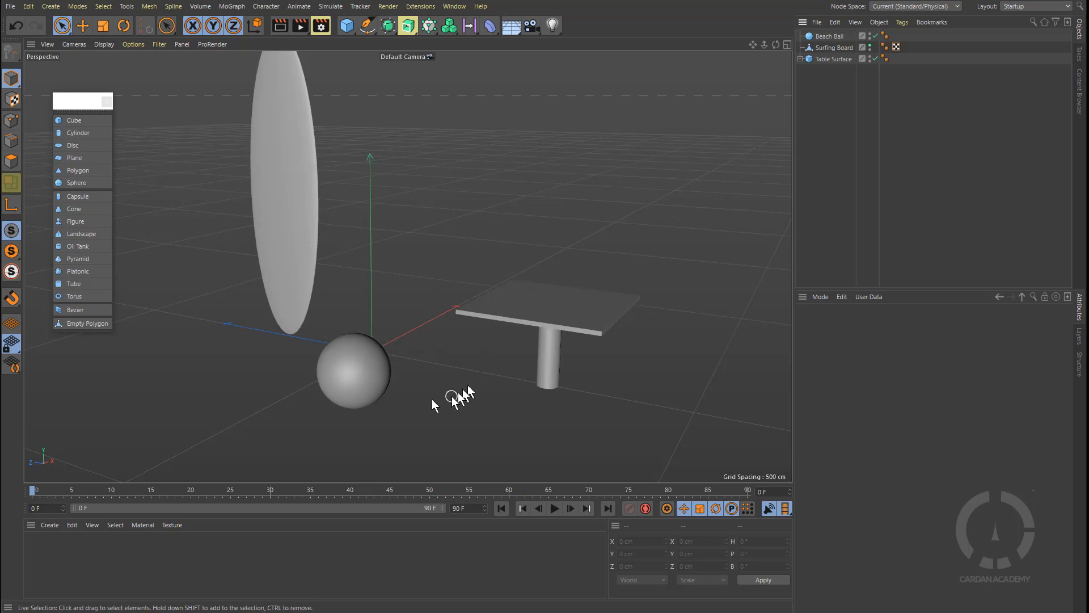
Move the Surfing Board along Z to about 148 cm with the Move tool.
click(82, 25)
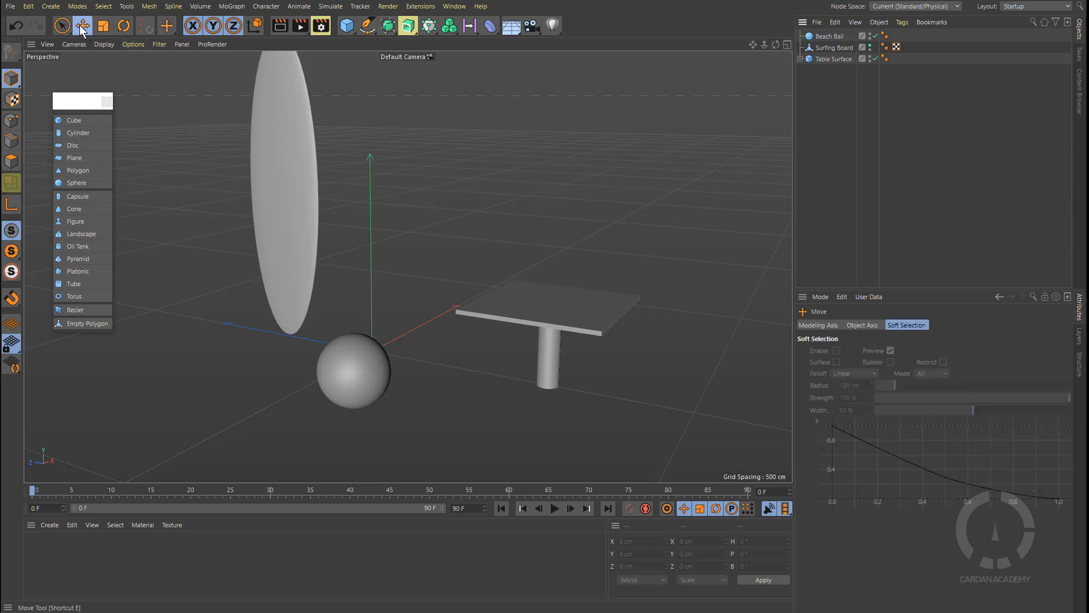
click(309, 210)
mouse_move(232, 182)
mouse_down()
mouse_move(257, 192)
mouse_move(243, 192)
mouse_up()
Try rotating the Table Surface to a heading of about 35° with the Rotate tool, and undo the rotation.
click(123, 25)
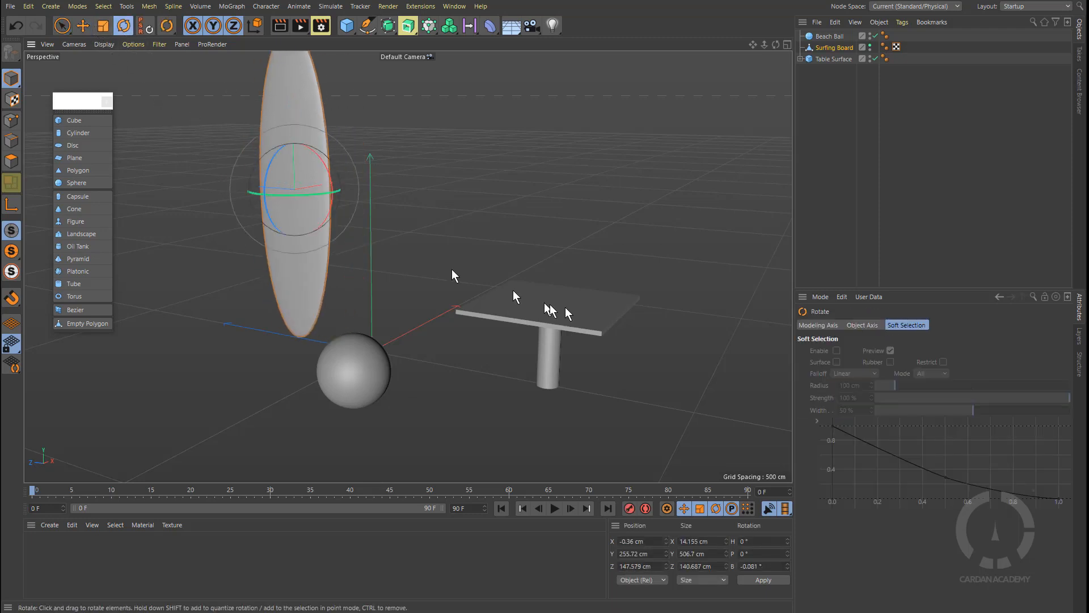
click(575, 310)
drag(553, 326, 583, 332)
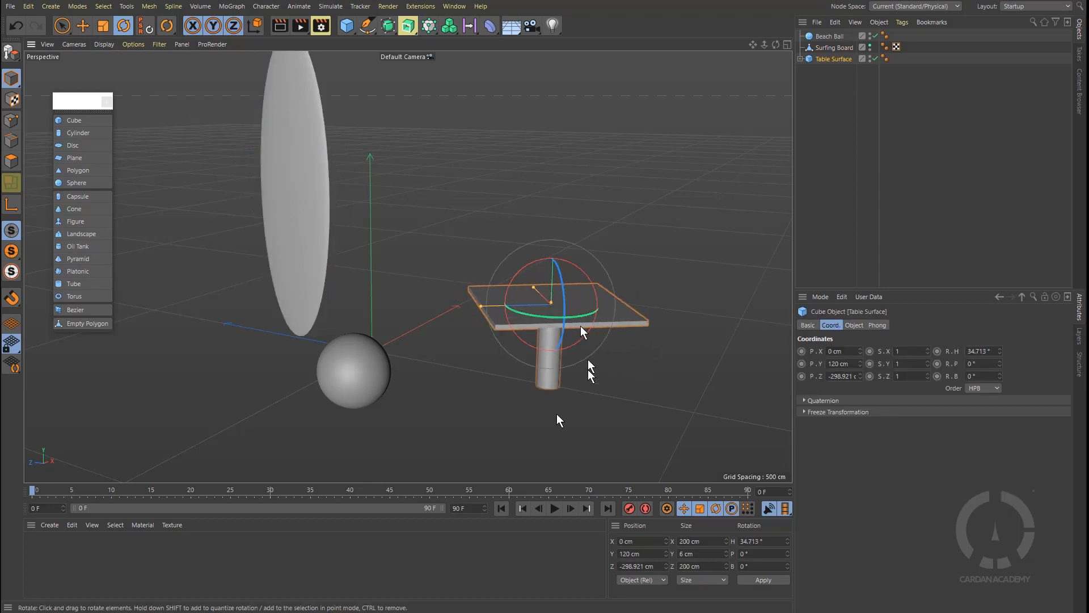
key(ctrl+z)
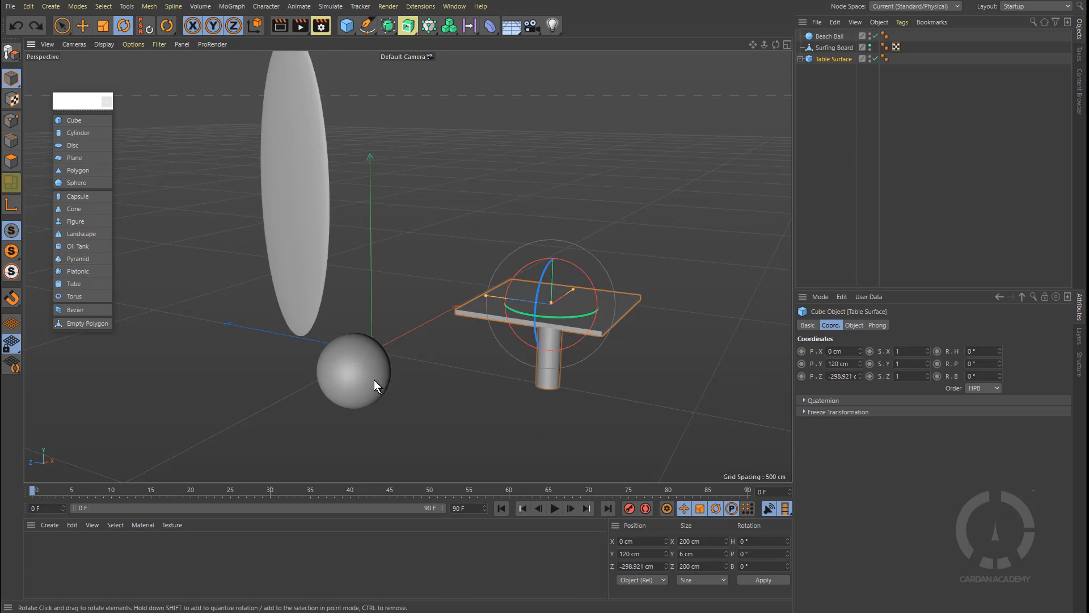
Select the Beach Ball, switch to the Move tool, and select the Table Surface in a wider view of the scene.
click(373, 380)
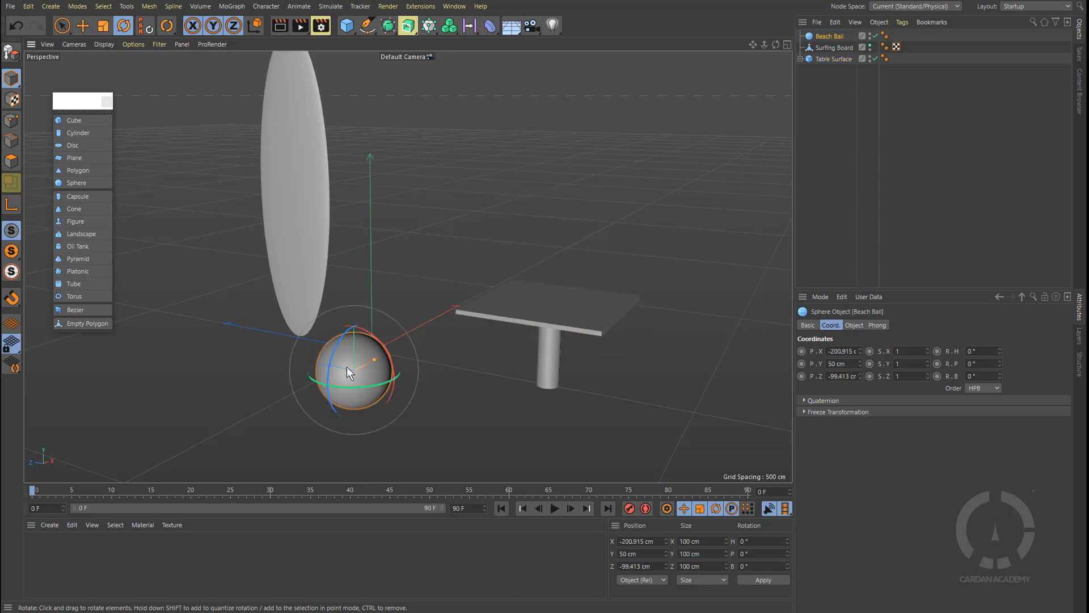
key(e)
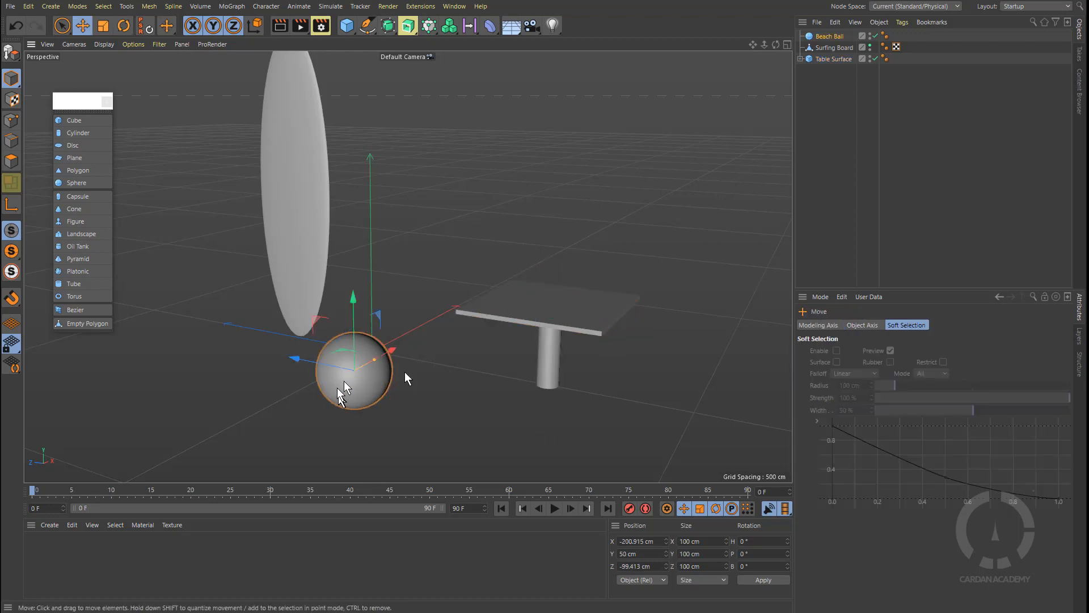
alt+middle_drag(449, 360, 502, 323)
scroll(498, 328, down, 5)
alt+drag(489, 330, 527, 349)
click(571, 312)
alt+drag(569, 382, 536, 354)
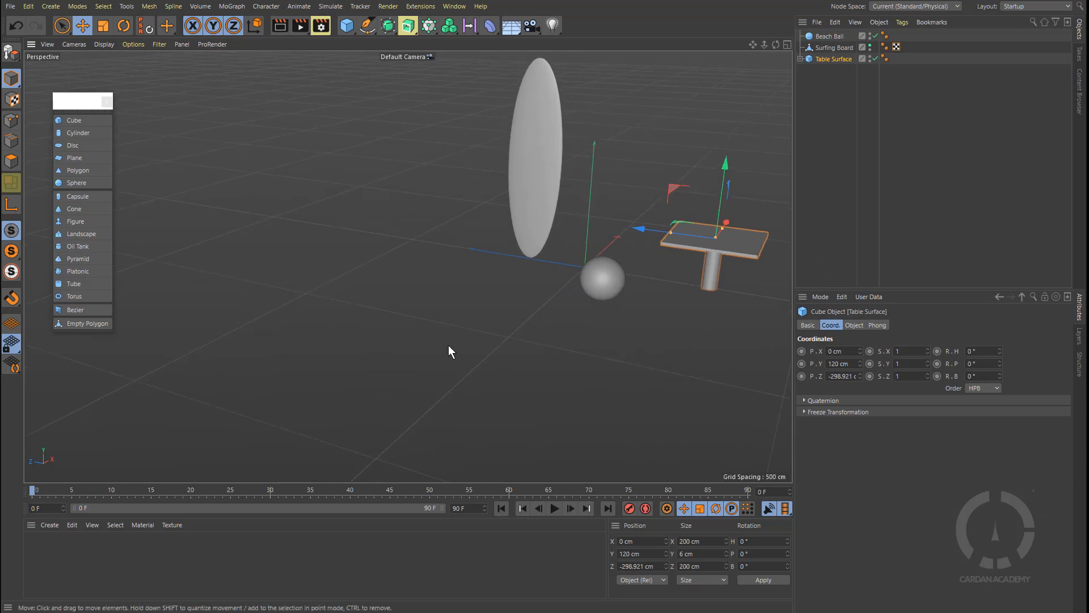
Frame the Table Surface, the Beach Ball and the Surfing Board one after another in the viewport.
key(o)
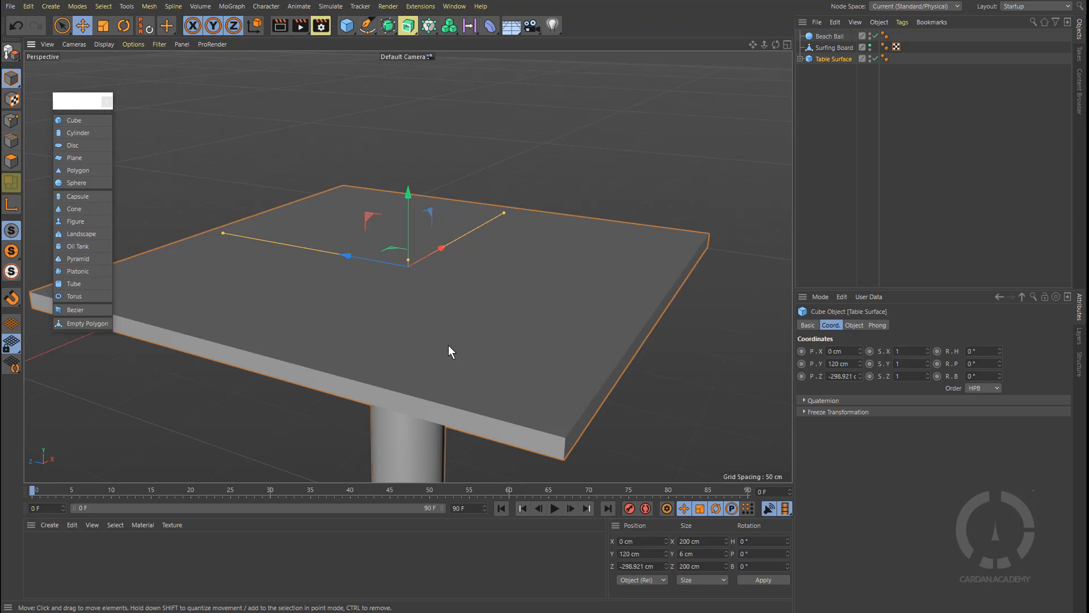
click(825, 37)
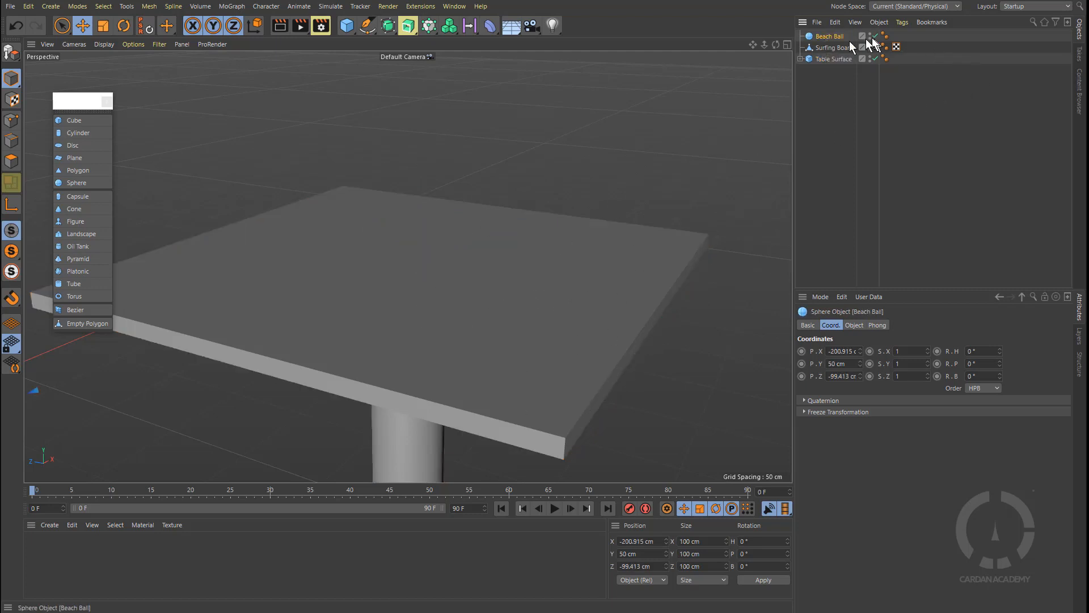
key(o)
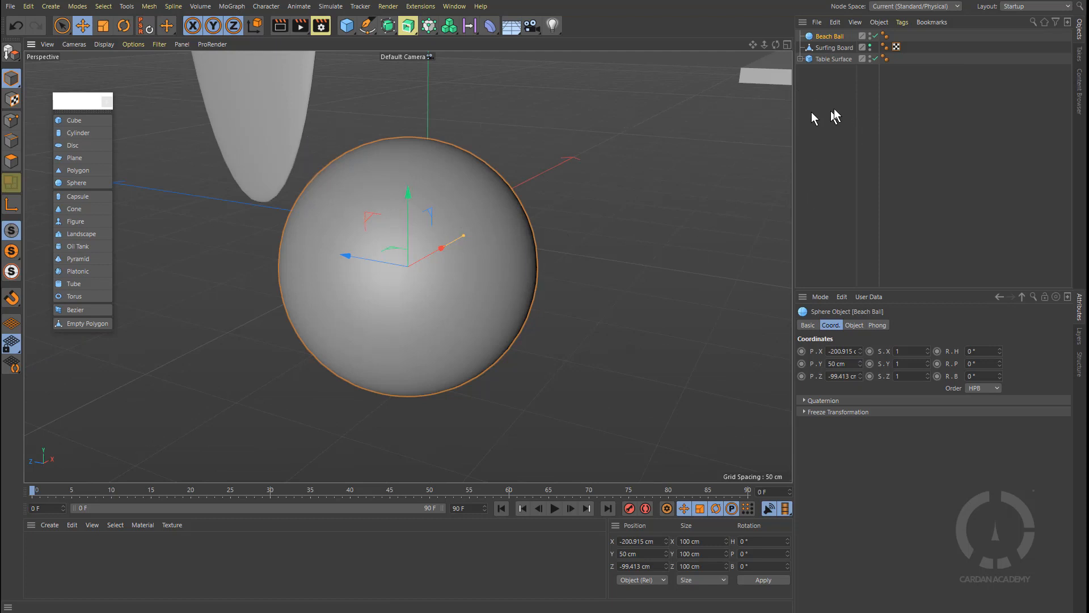
click(301, 111)
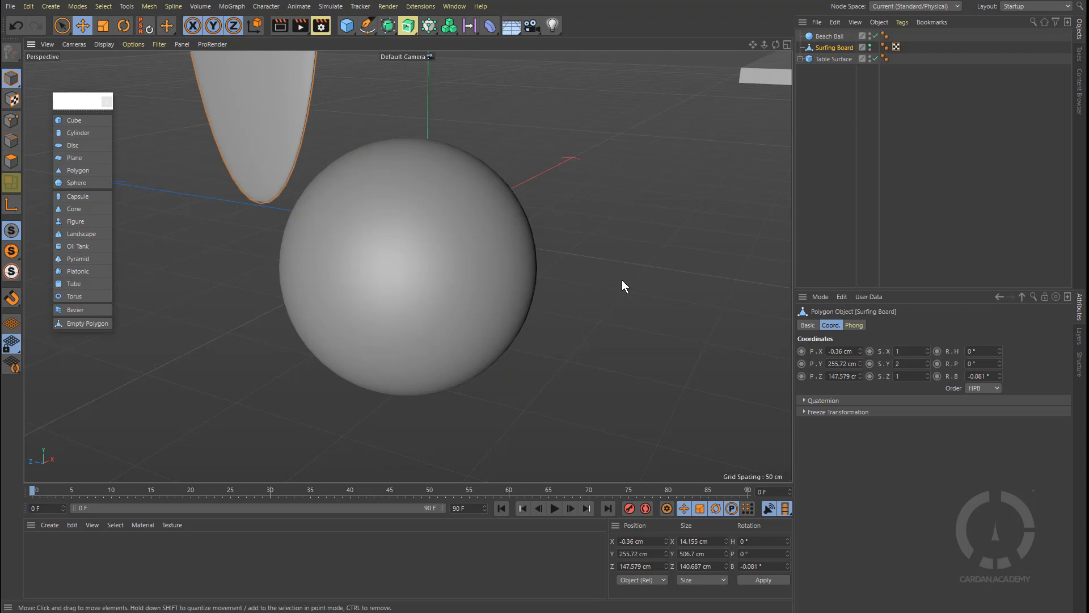
key(o)
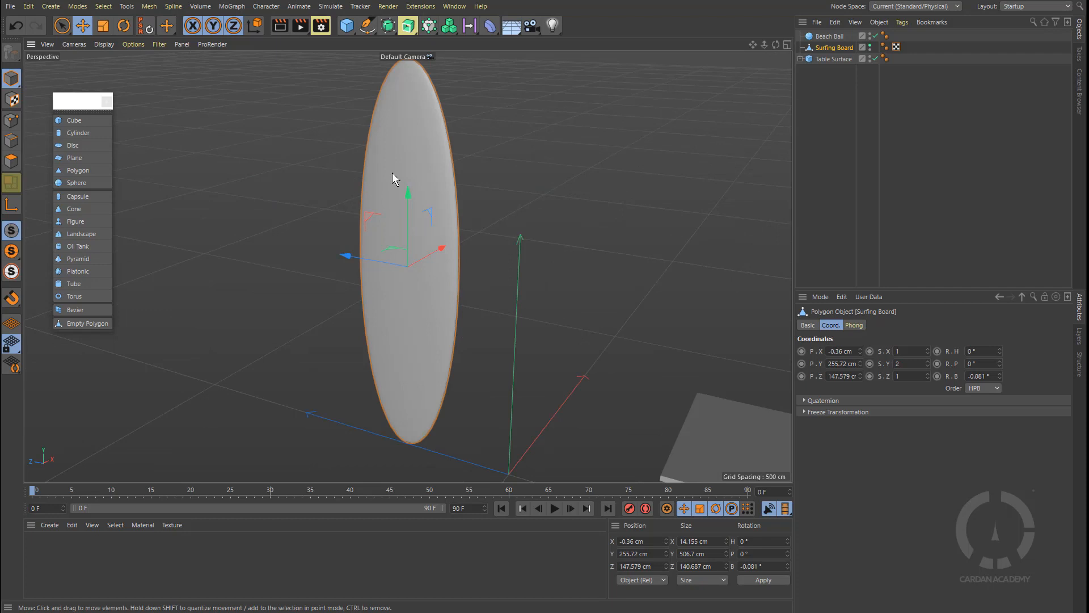
Try selecting every object in the scene, undo it, and deselect the Surfing Board in a wider view.
key(ctrl+a)
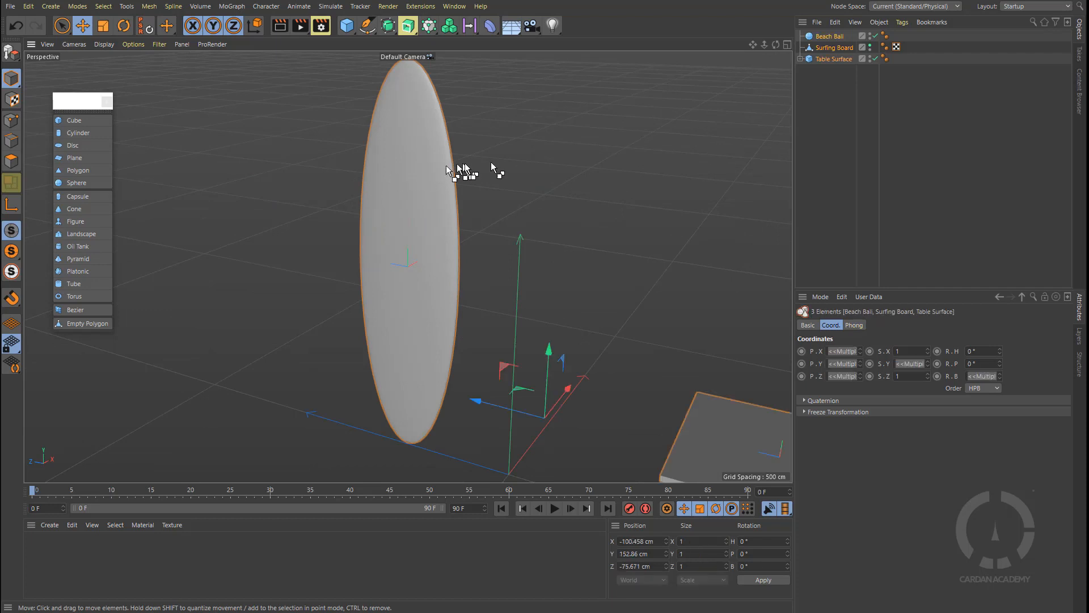
key(ctrl+z)
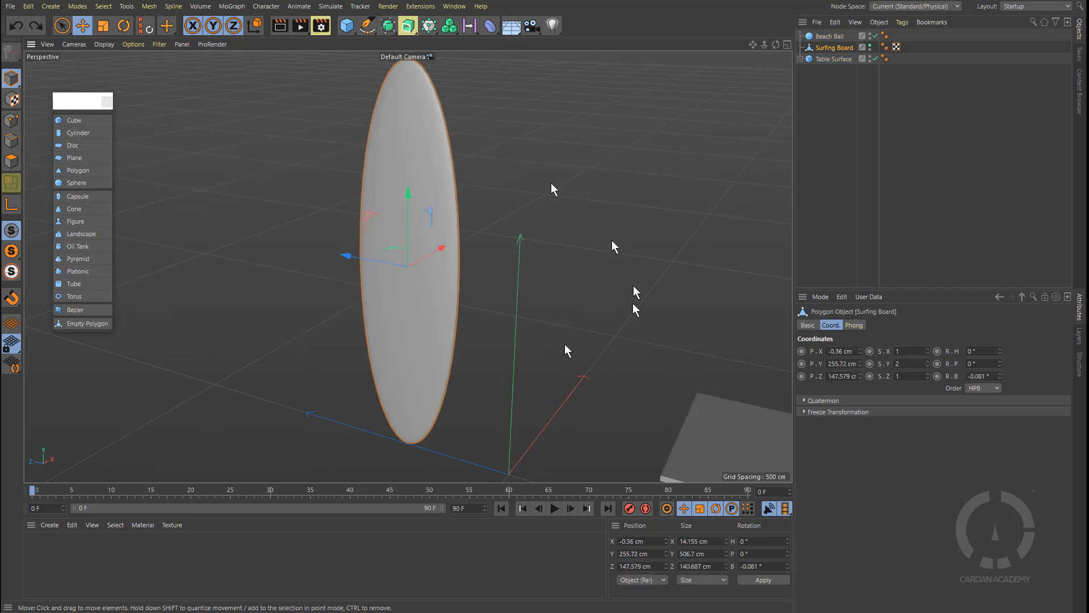
scroll(505, 294, down, 3)
scroll(525, 290, down, 2)
middle_drag(577, 300, 474, 244)
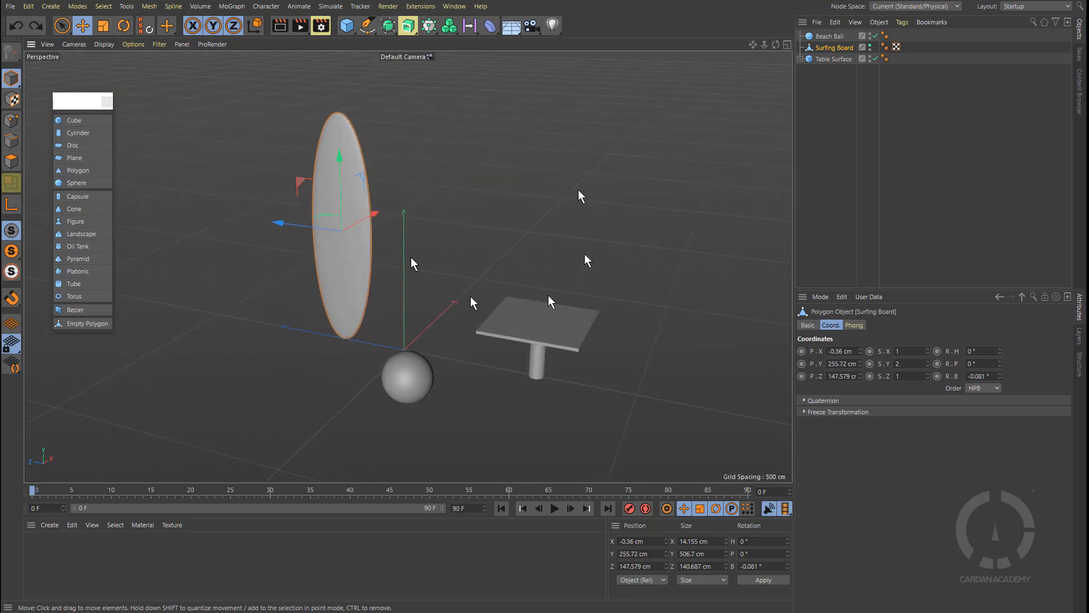
click(567, 227)
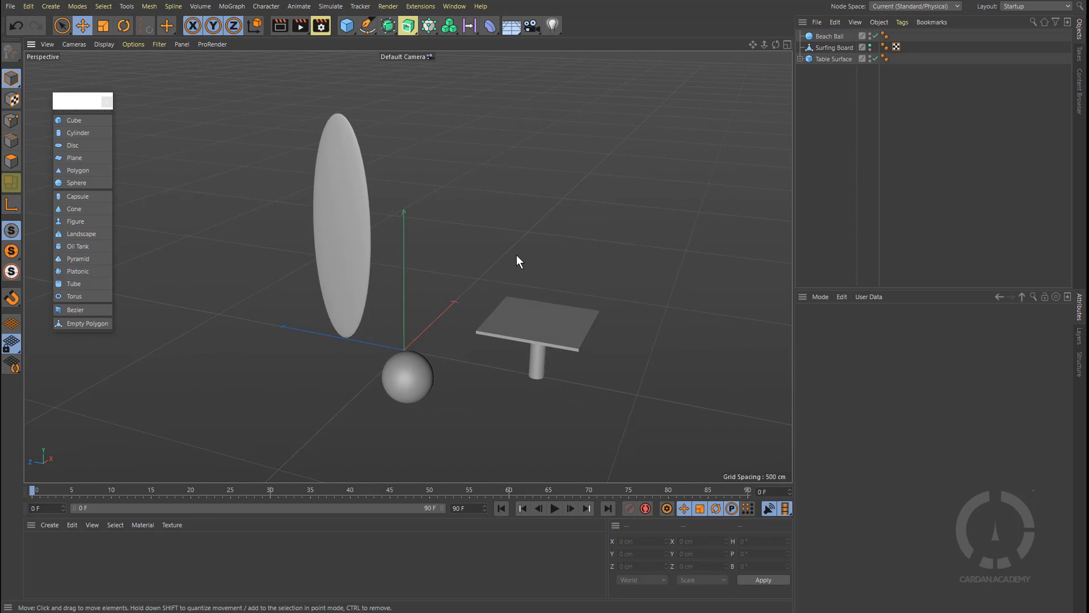
Select all objects in the scene and deselect all of them, two times in a row.
key(ctrl+a)
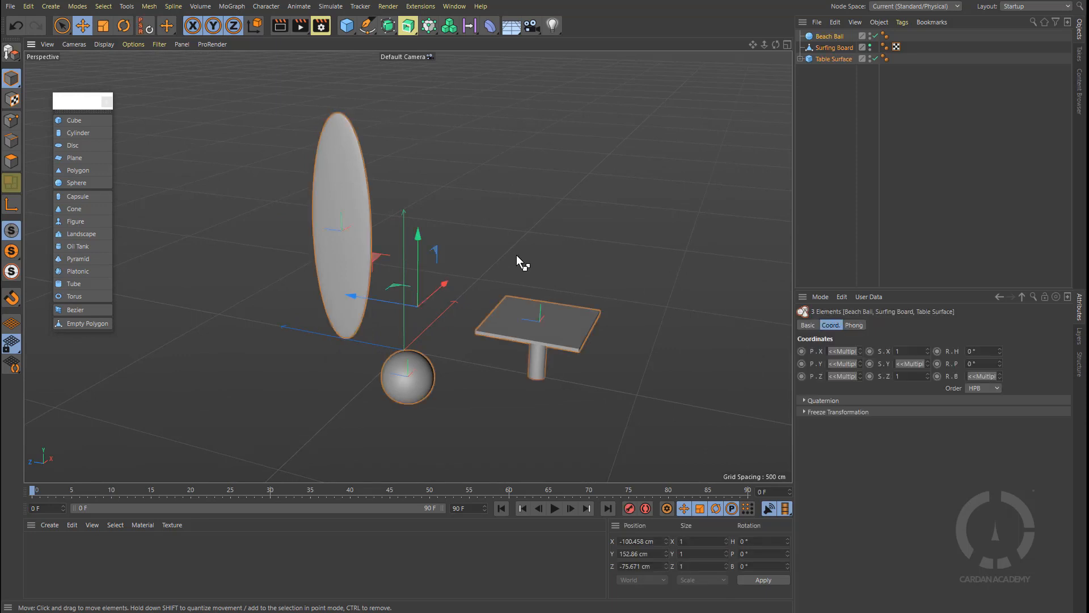
key(ctrl+shift+a)
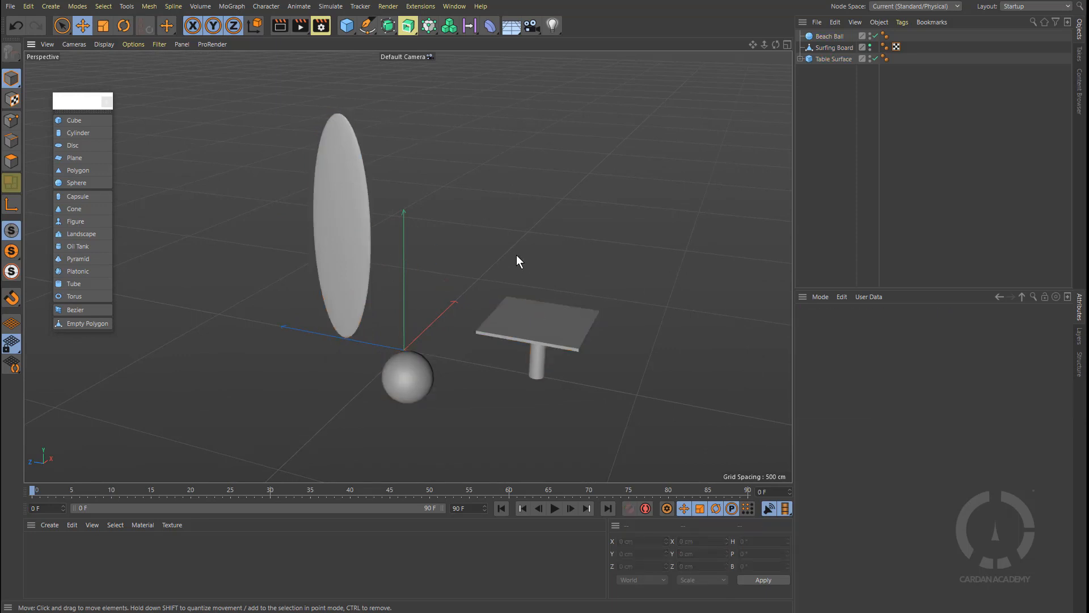
key(ctrl+a)
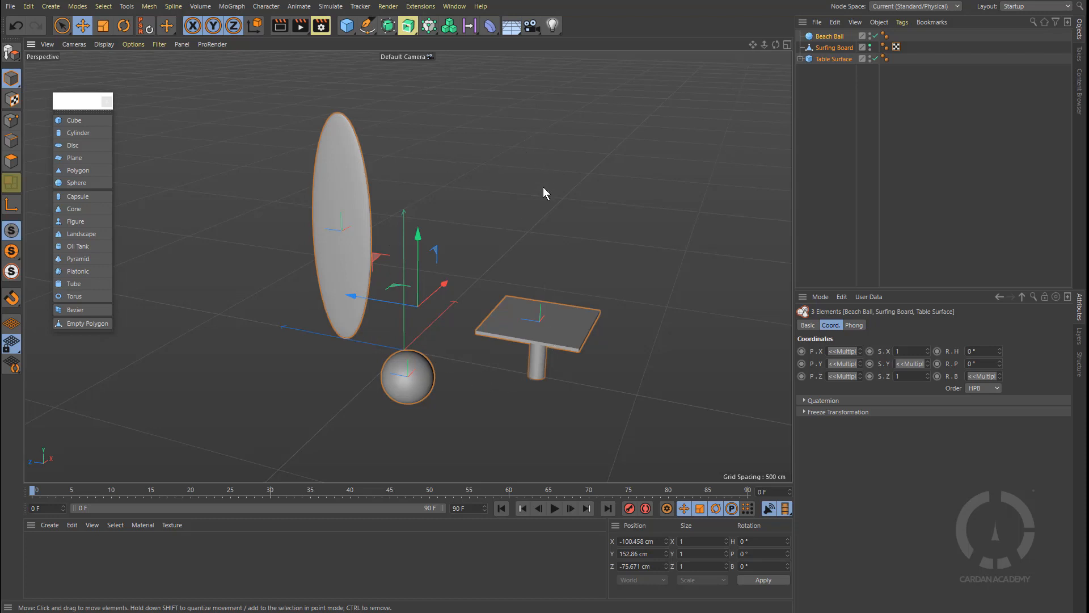
key(ctrl+shift+a)
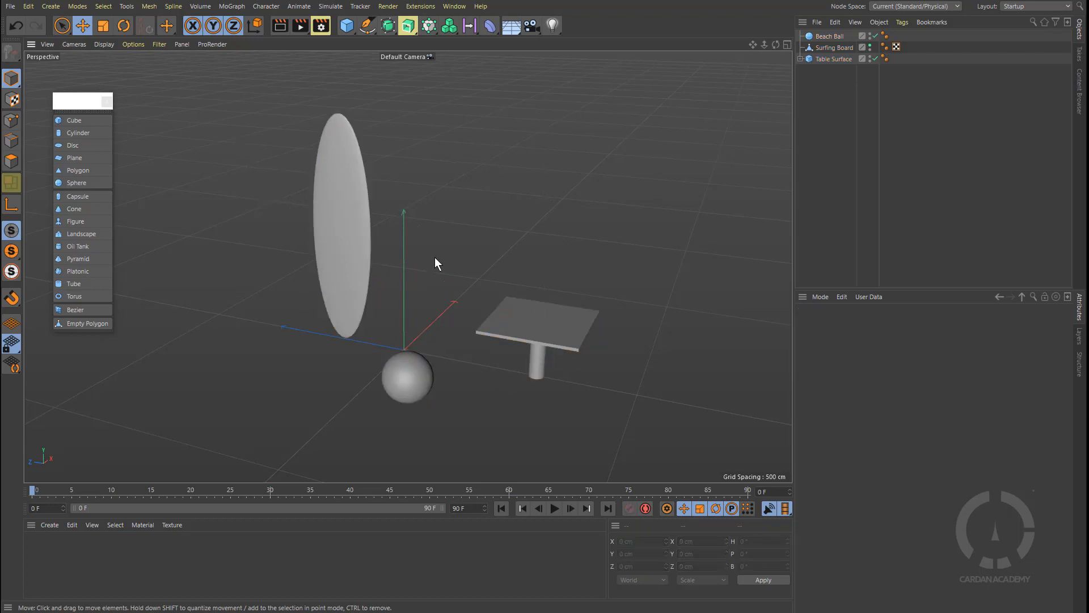
Sweep Live Selection over the surfing board and table, add the beach ball to the selection, and clear it.
key(9)
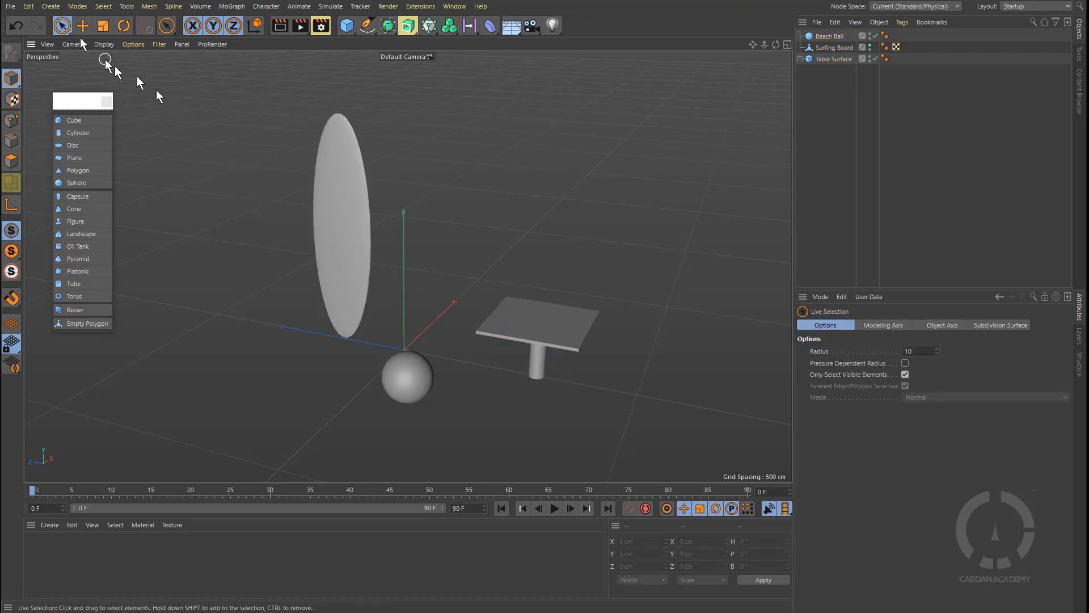
drag(329, 238, 562, 307)
shift+drag(448, 363, 365, 393)
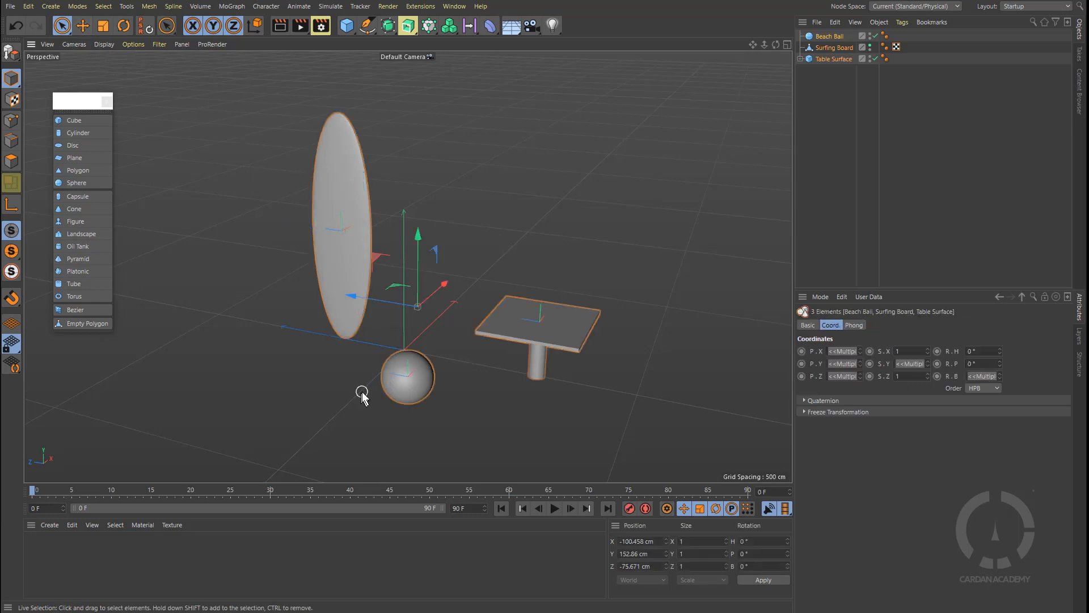
click(535, 178)
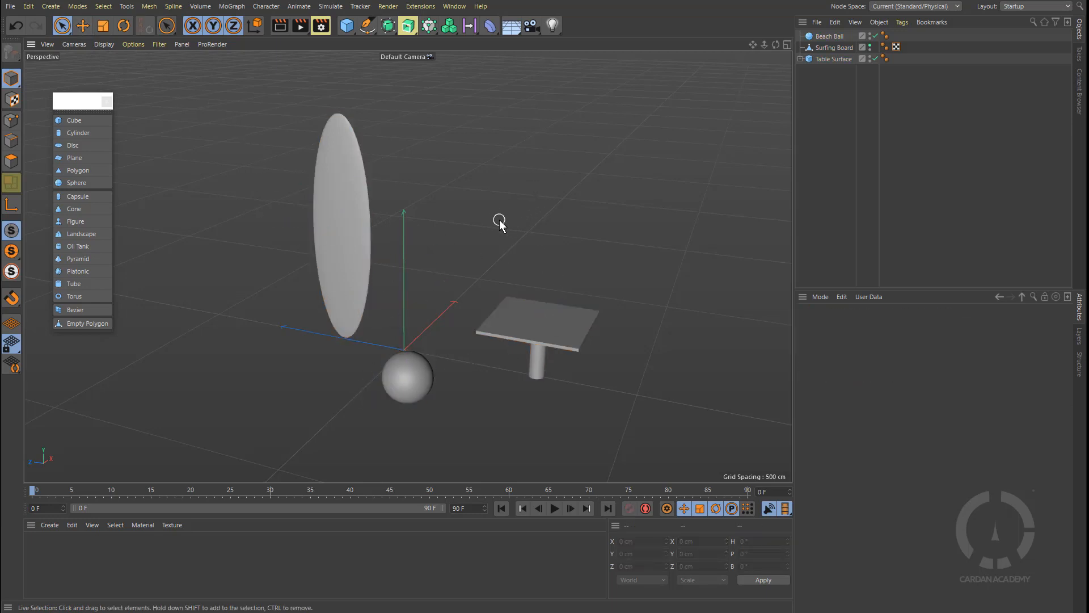
Build a selection by adding the surfing board, beach ball and table individually, and clear it.
click(340, 227)
shift+click(411, 374)
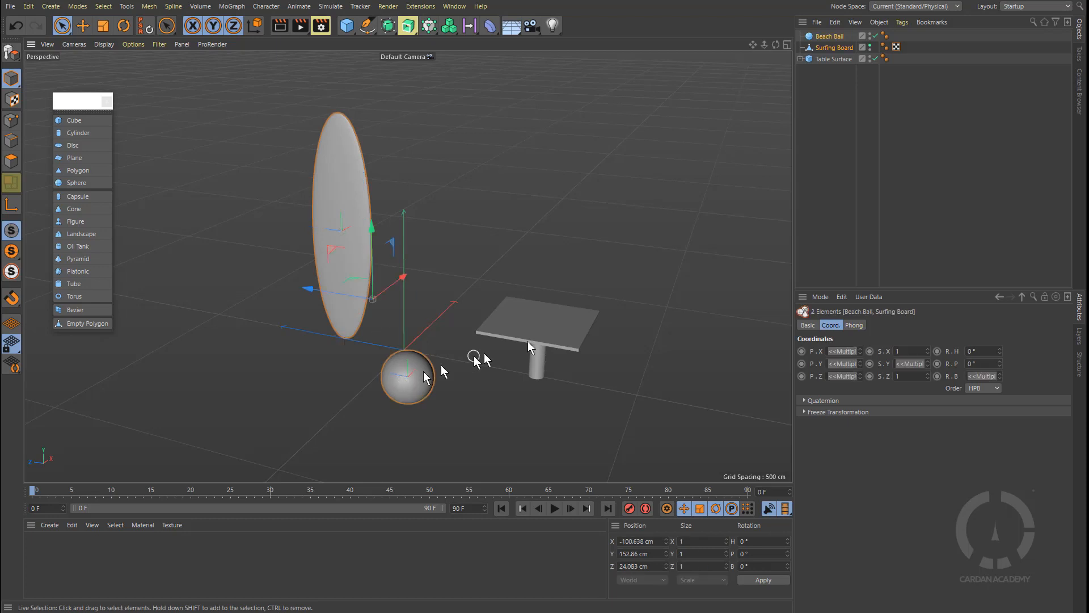
shift+click(528, 341)
click(522, 246)
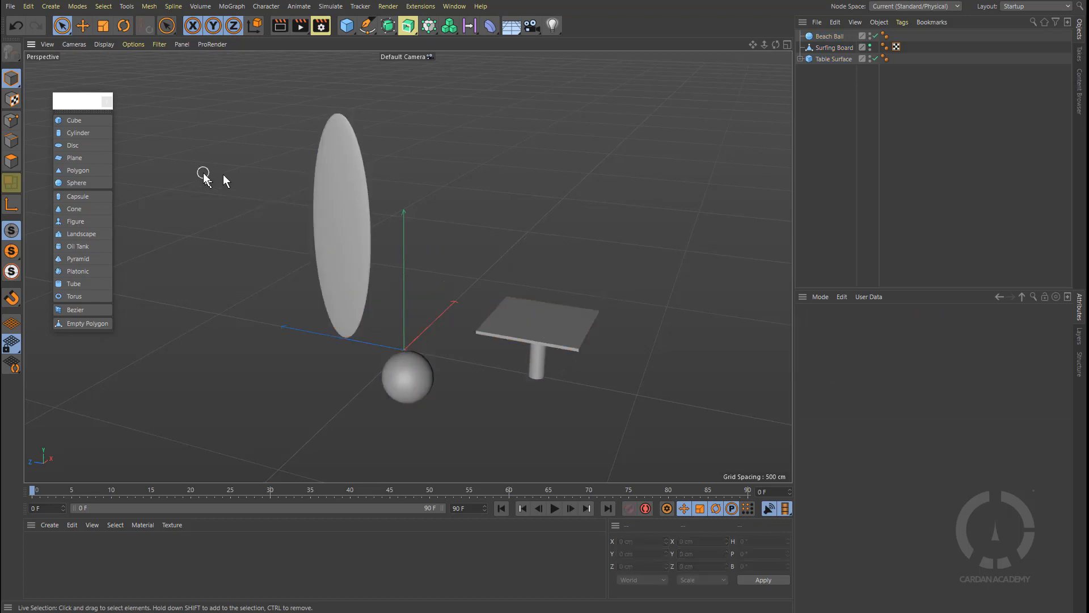
Sweep Live Selection diagonally across the scene, clear the result, and select every object at once.
mouse_move(223, 175)
mouse_down()
mouse_move(546, 345)
mouse_move(573, 332)
mouse_up()
click(525, 202)
key(ctrl+a)
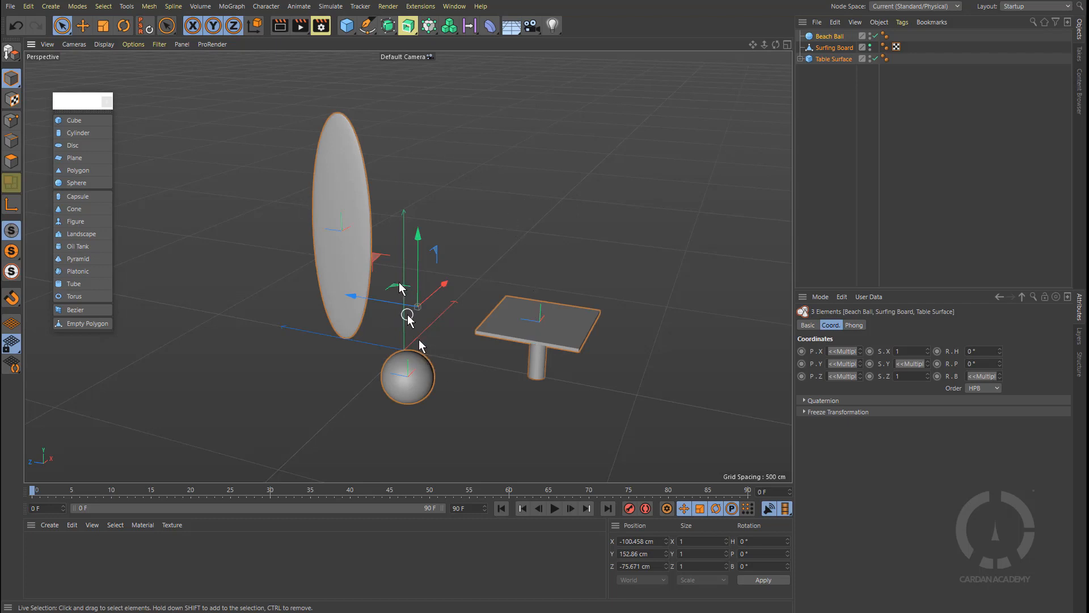
Select only the Table Surface, frame it in the viewport, and clear the selection.
click(547, 339)
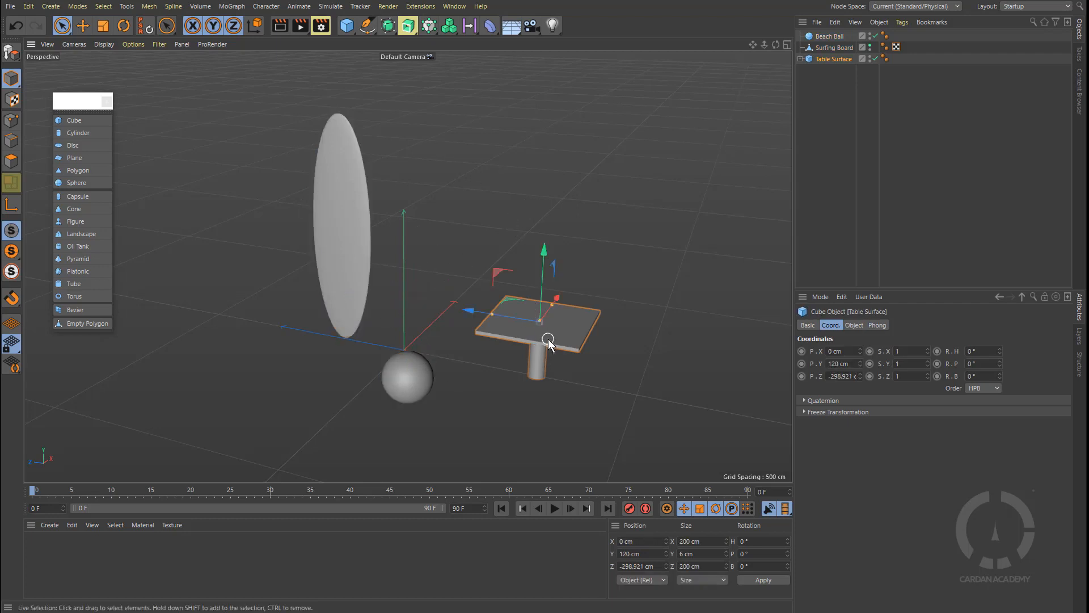
key(o)
click(580, 166)
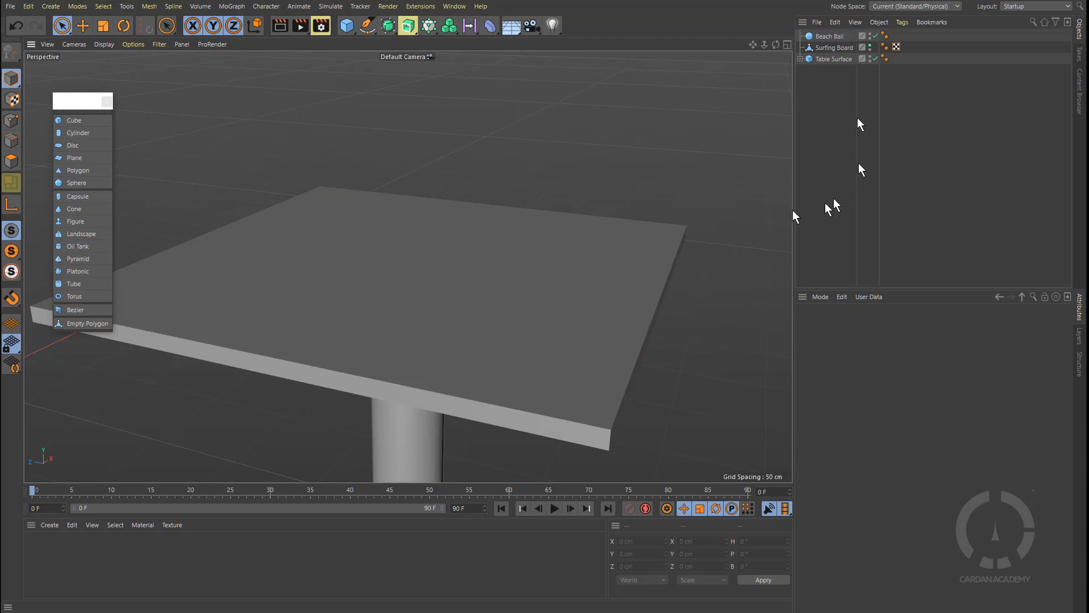
Select the range from Table Surface up to Beach Ball in the object hierarchy, repeat it, and clear the selection.
click(829, 59)
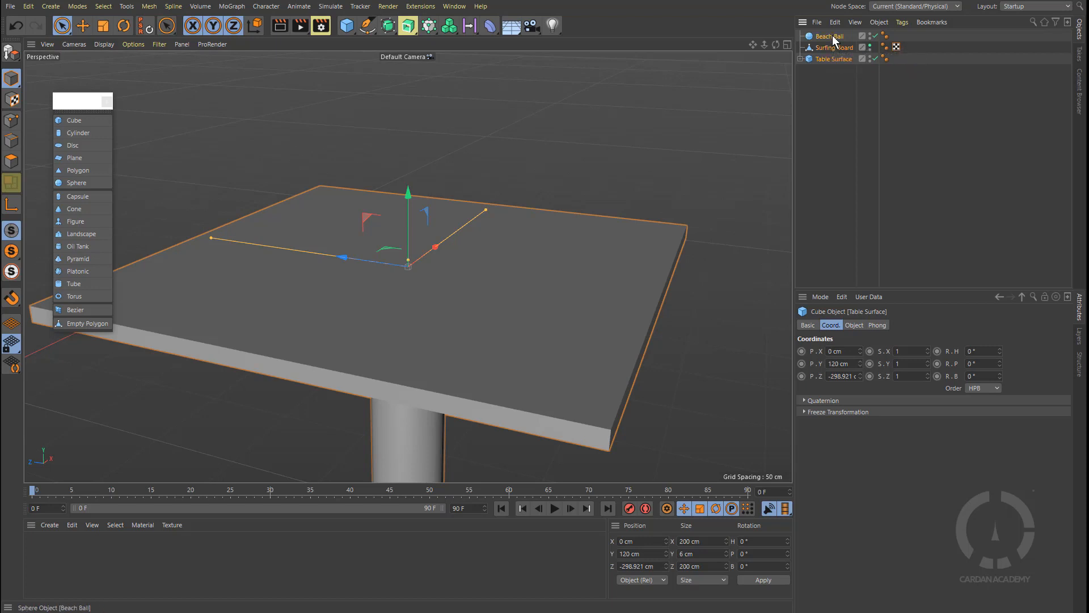
shift+click(832, 35)
click(829, 60)
shift+click(831, 36)
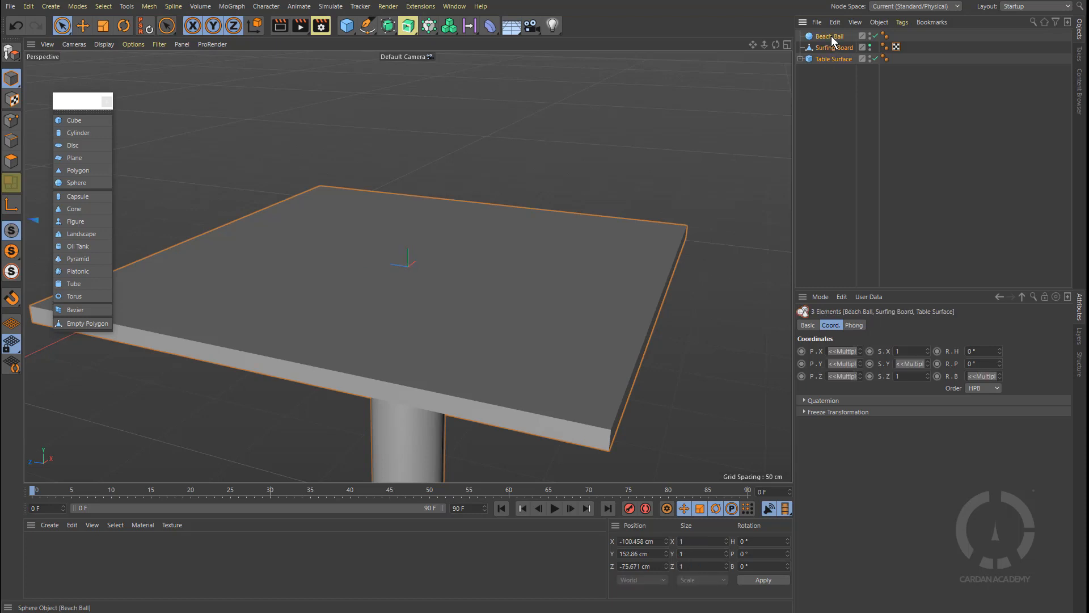
click(834, 90)
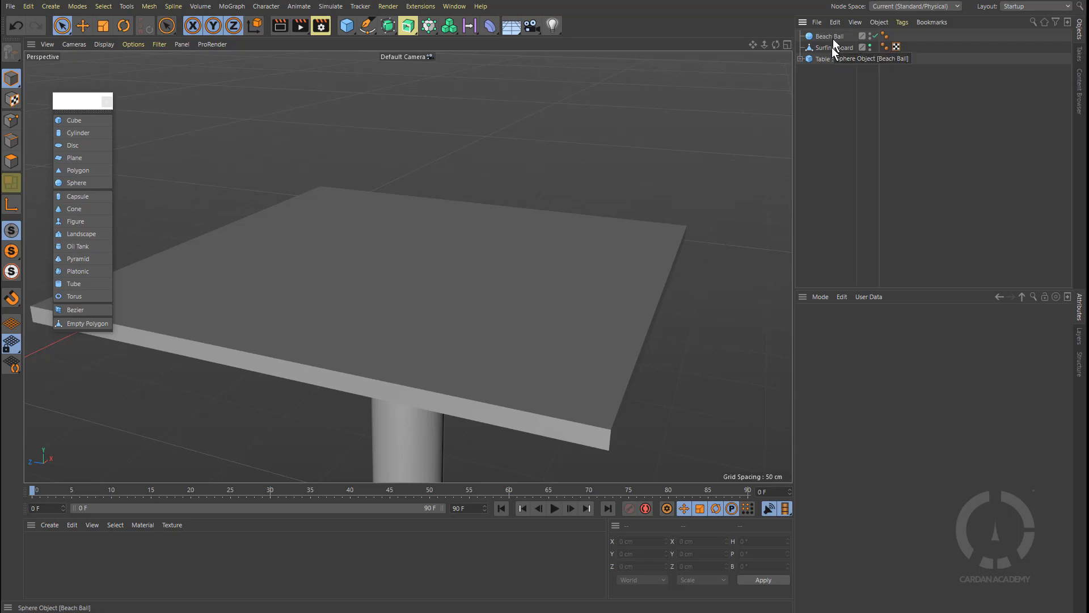
Select the Beach Ball and Table Surface without the Surfing Board, try moving both along Z, and undo the move.
scroll(562, 207, down, 4)
scroll(561, 208, down, 3)
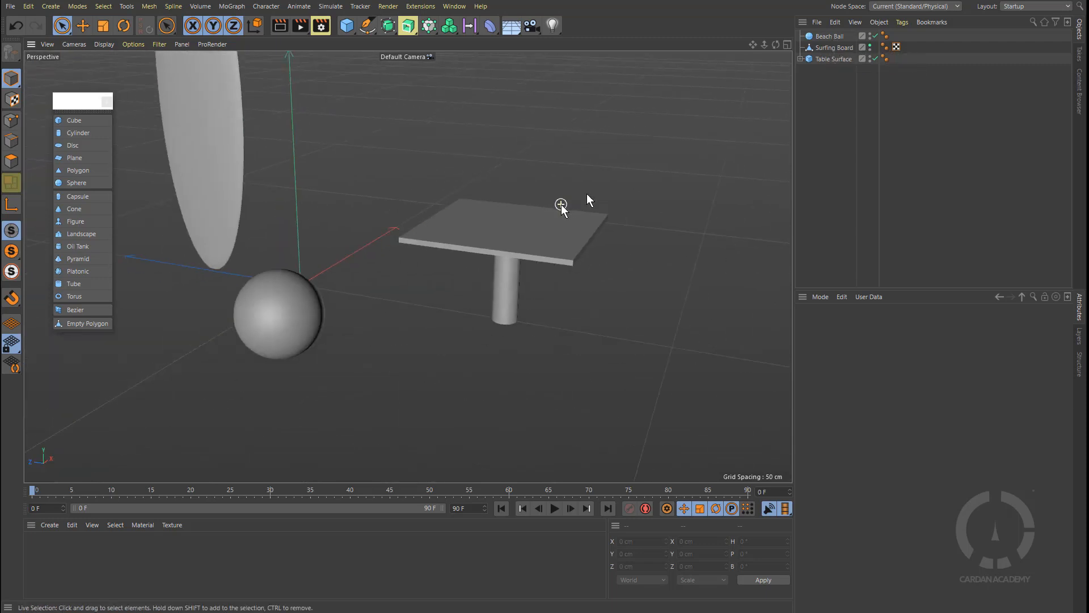
click(829, 35)
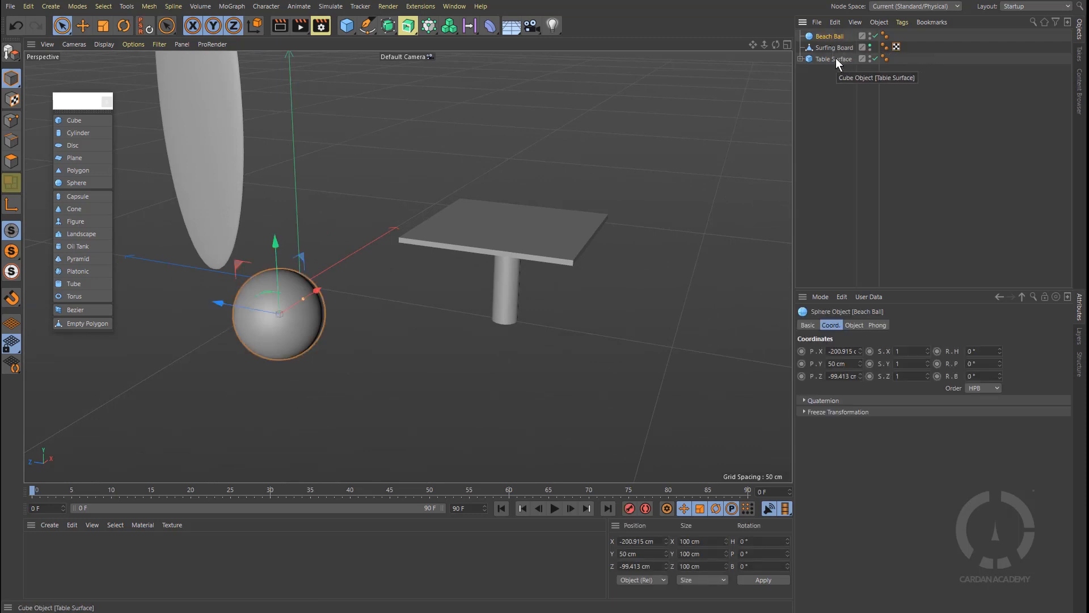
ctrl+click(836, 58)
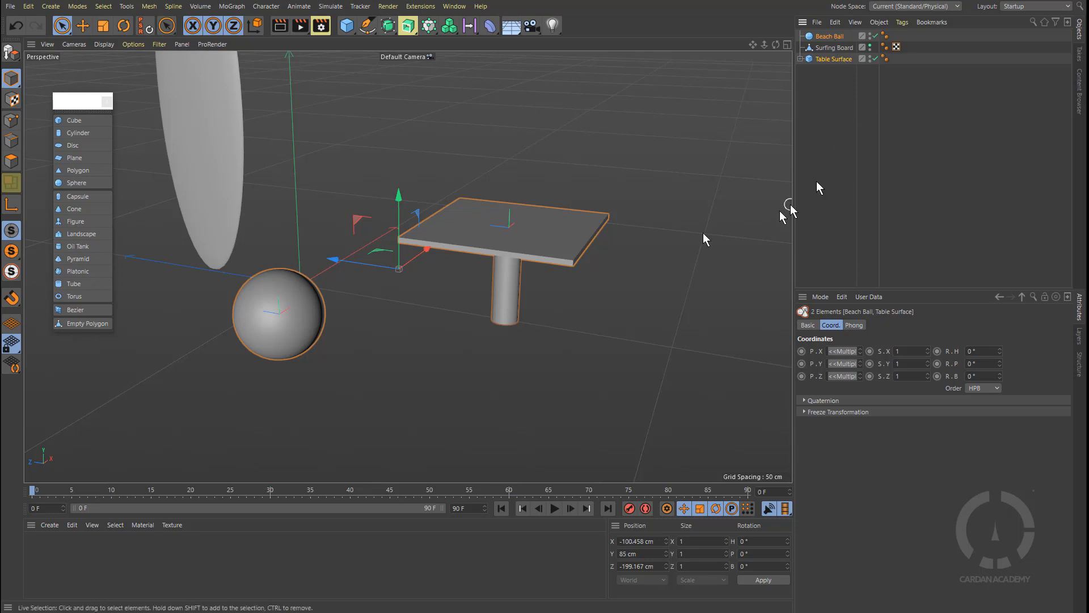
drag(335, 260, 369, 277)
key(ctrl+z)
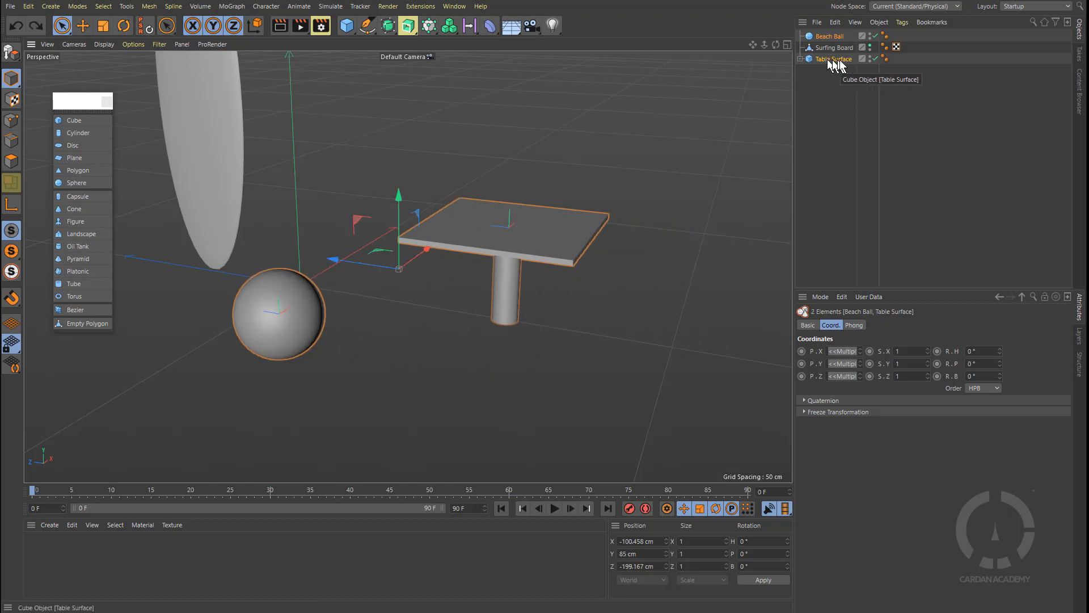
Take the Table Base out of the Table Surface hierarchy and add a Null object to the scene.
click(800, 59)
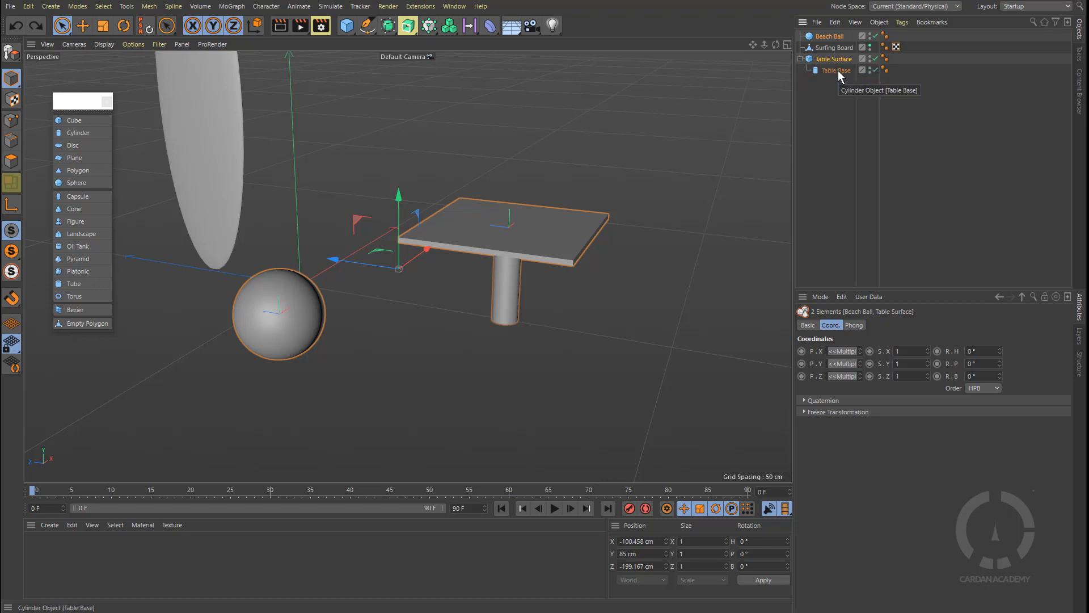
click(825, 106)
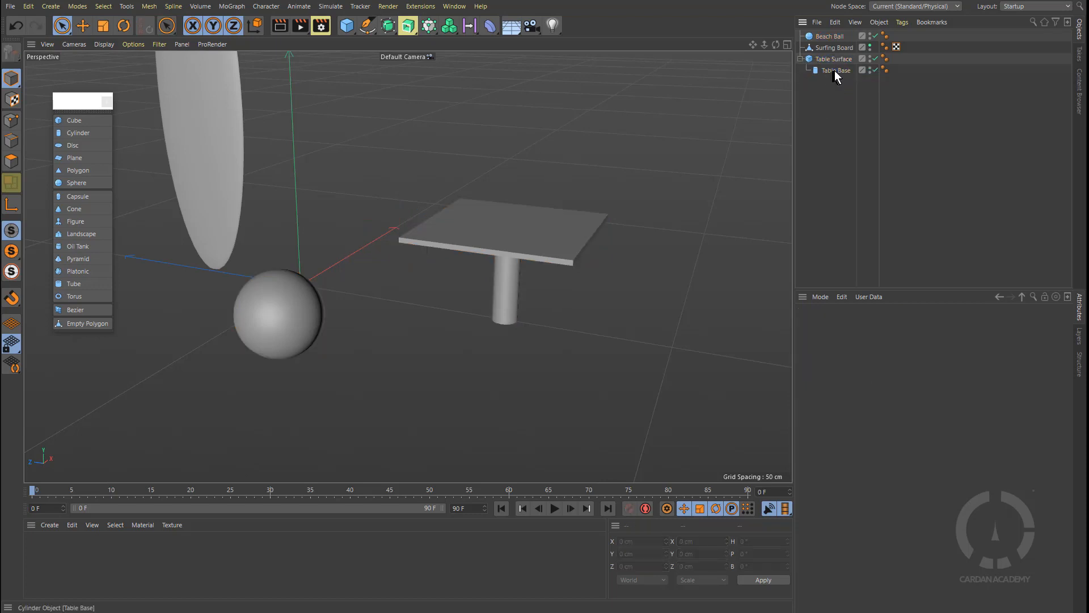
drag(835, 70, 829, 90)
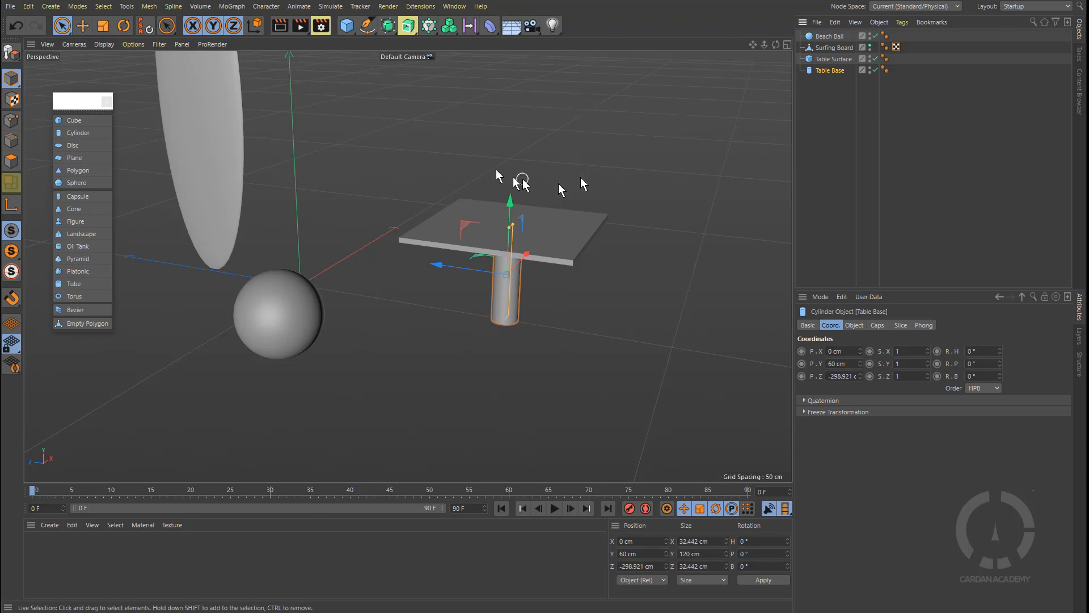
click(349, 30)
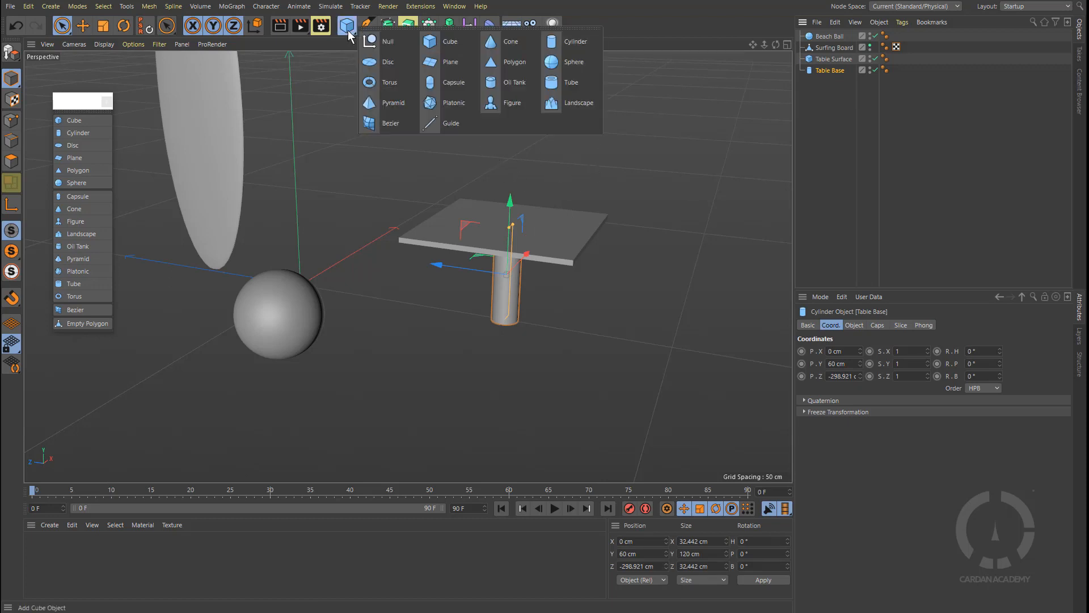
click(388, 49)
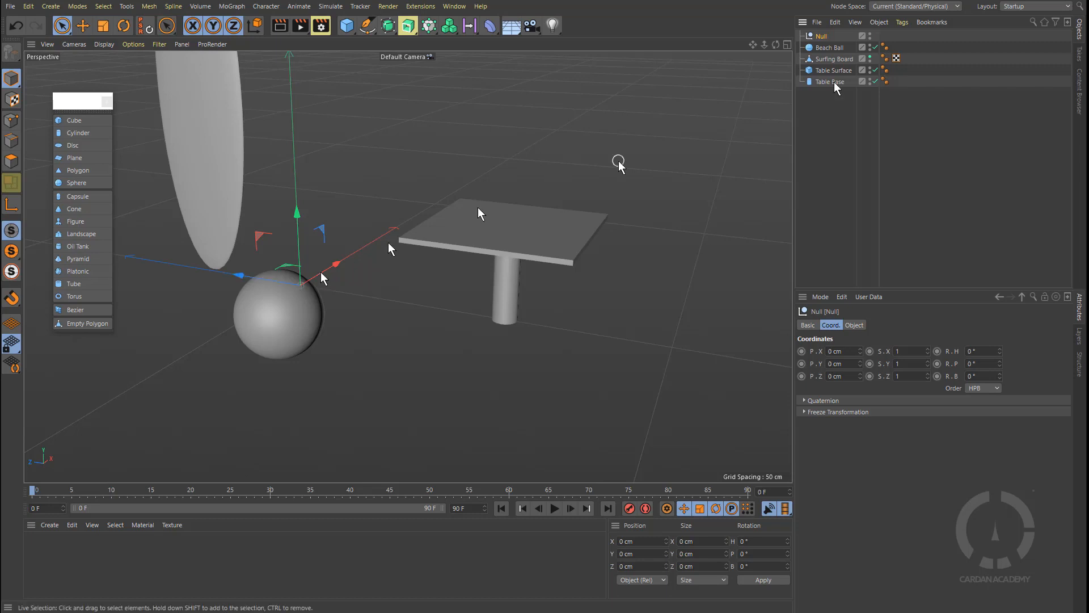
Set the Table Surface's Z position to 0 cm so it sits at the world centre.
click(823, 69)
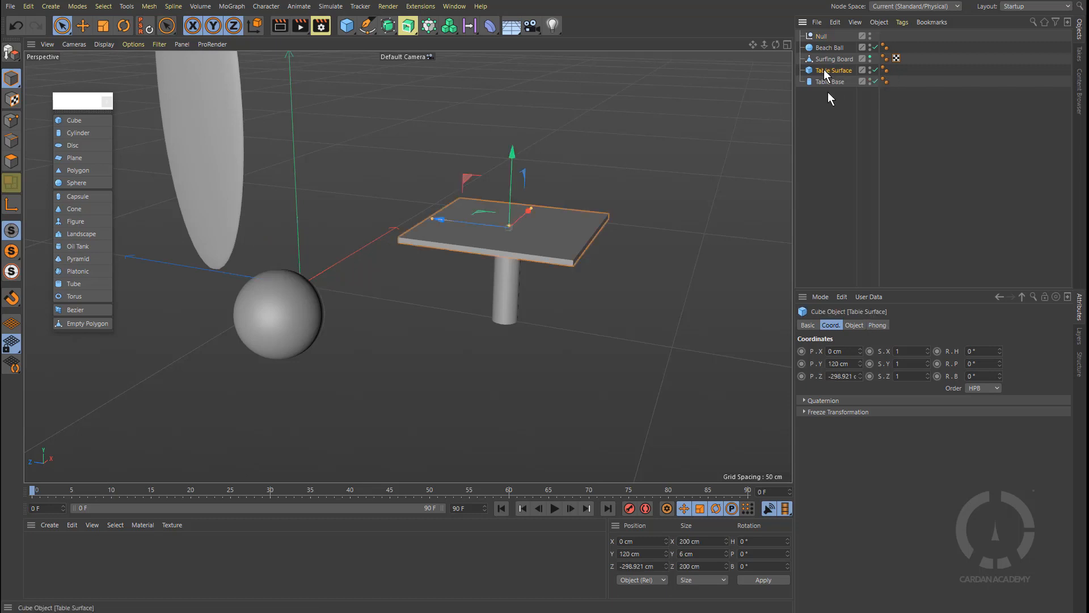
click(851, 365)
click(852, 376)
key(ctrl+a)
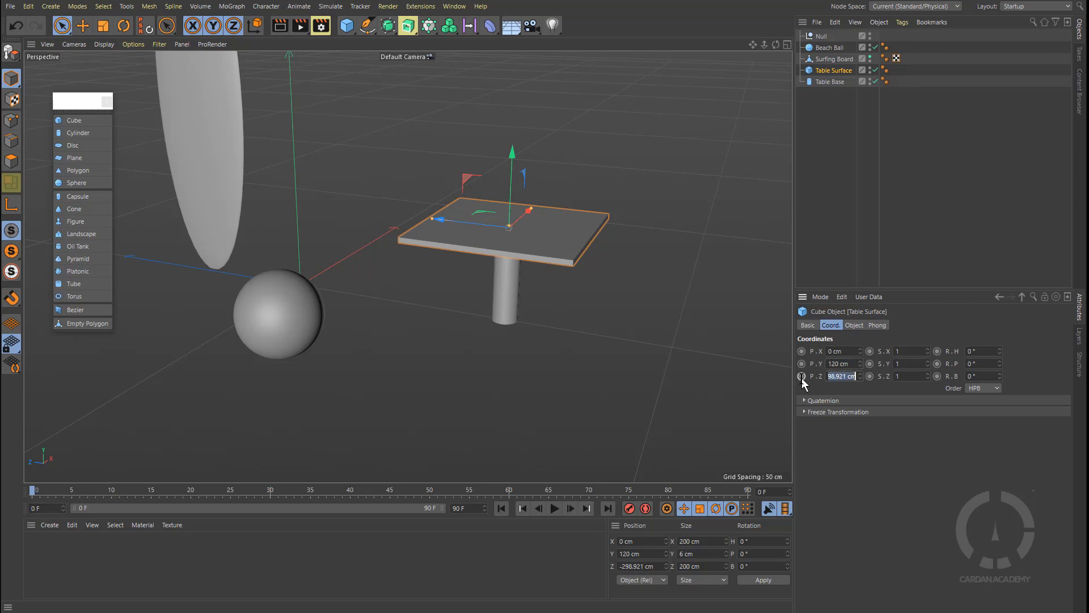
text(0)
key(Return)
Set the Table Base's Z position to 0 cm, aligning it under the tabletop.
click(833, 81)
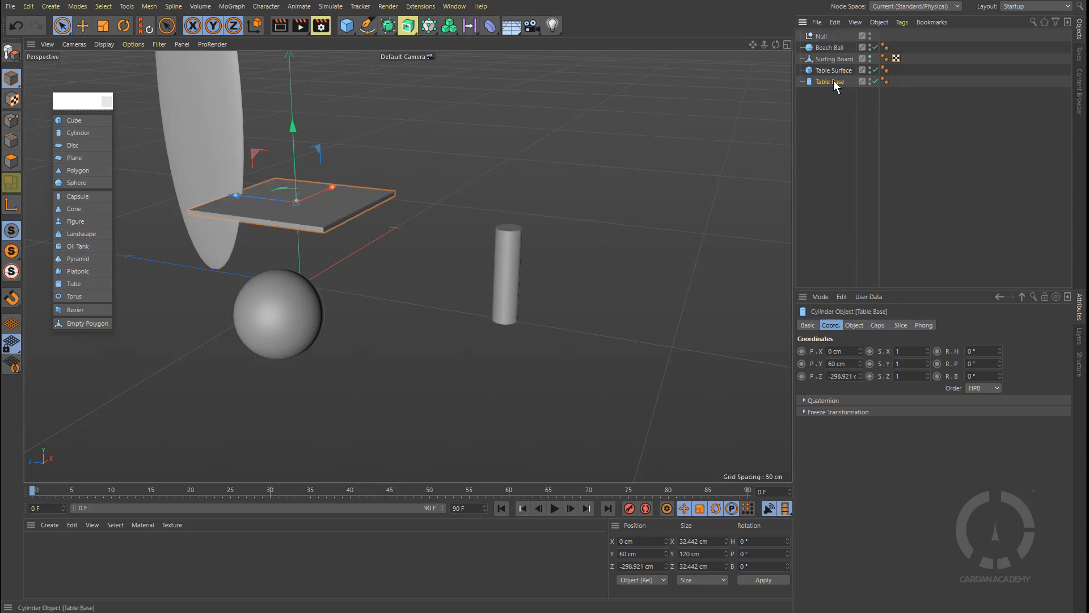
double_click(850, 376)
text(0)
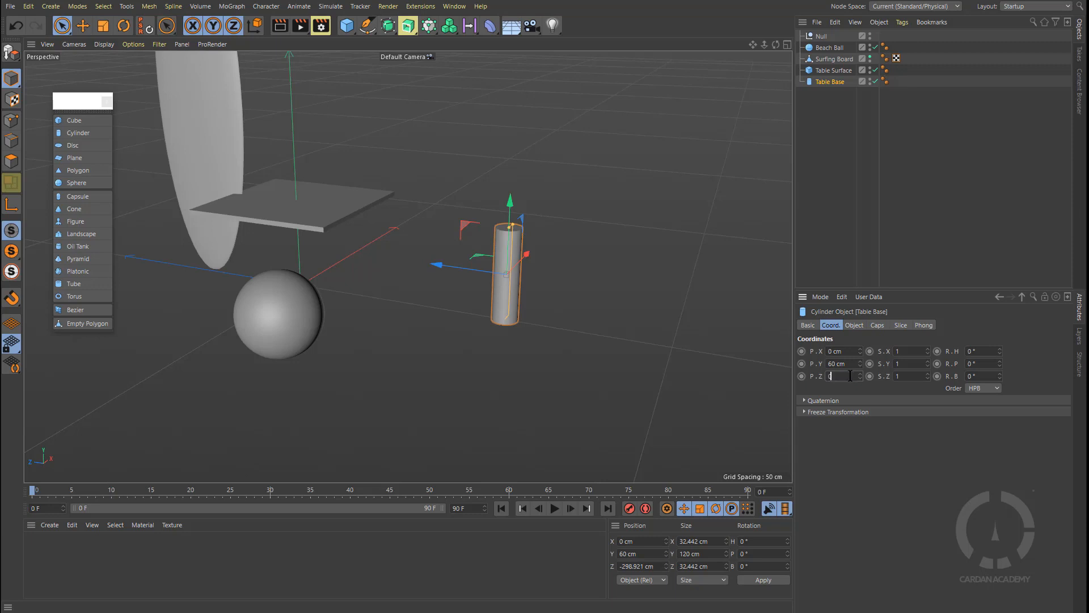
key(Return)
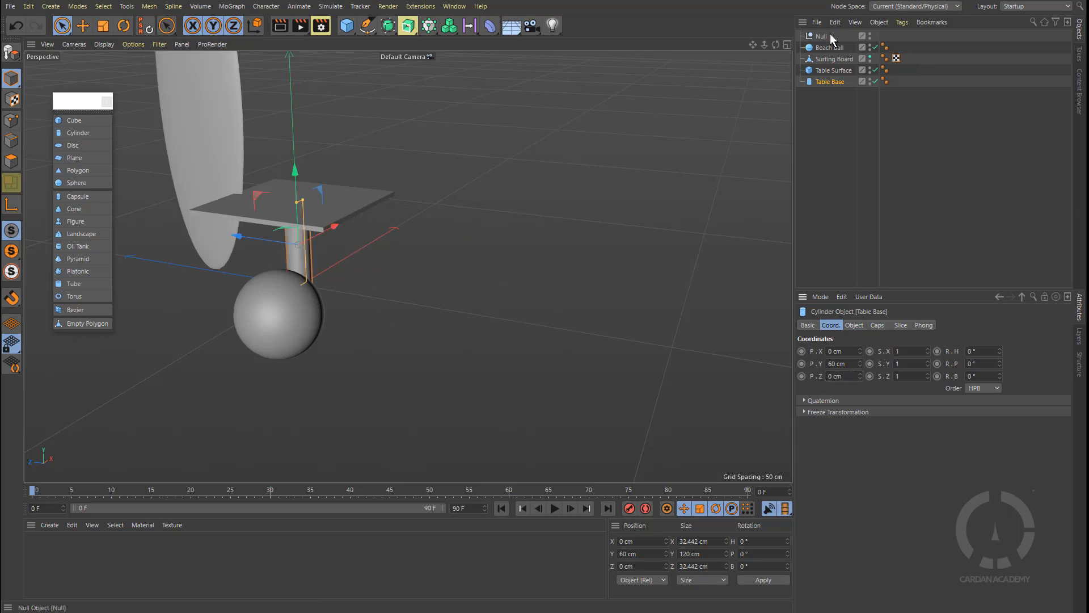
Select the Table Surface and Table Base together and make both children of the Null.
click(832, 70)
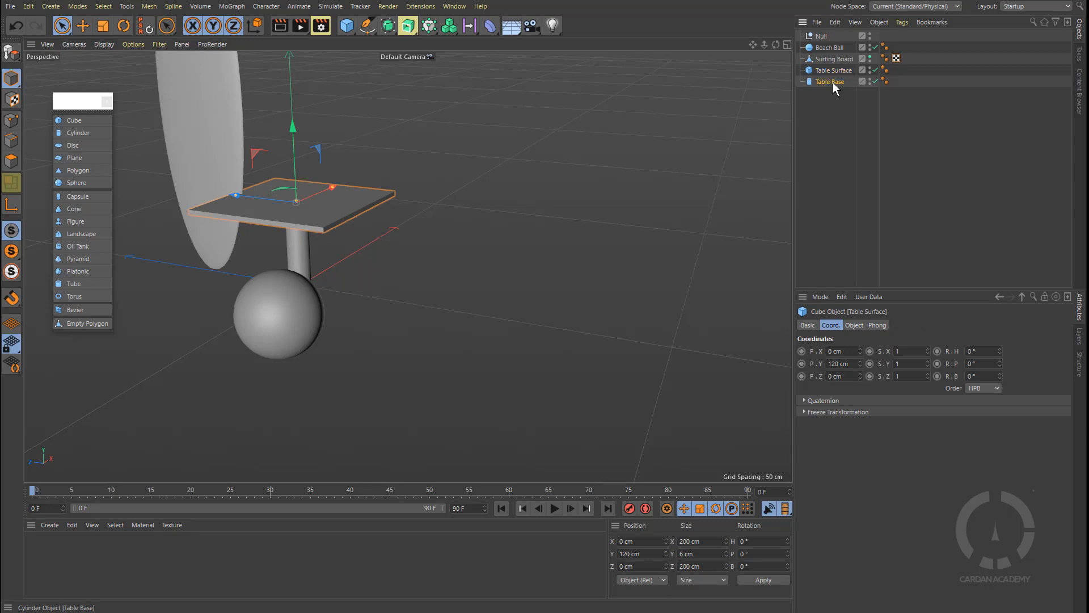
click(833, 83)
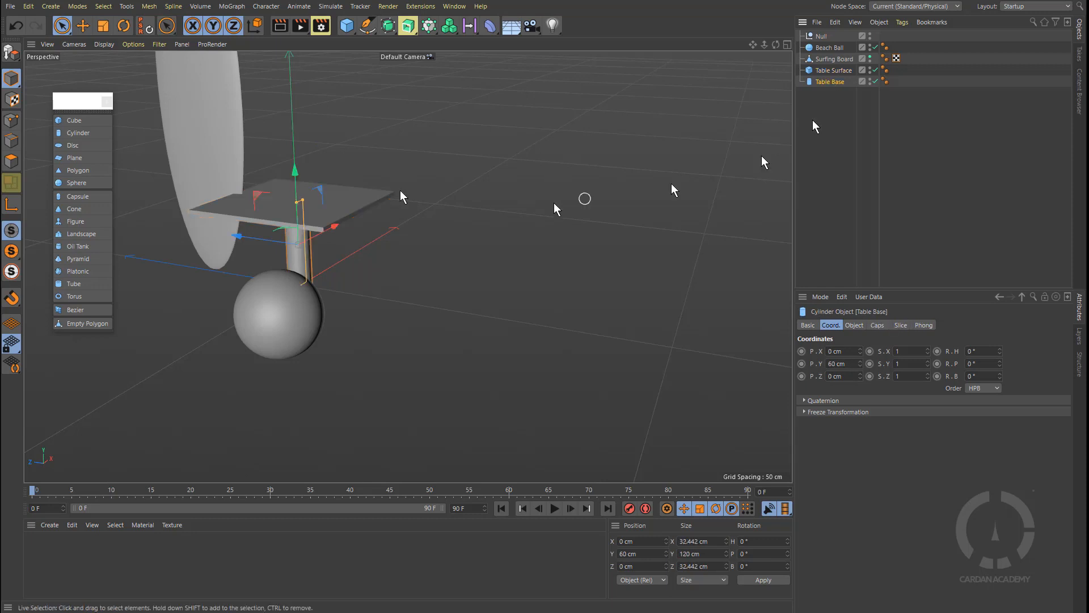
ctrl+click(829, 70)
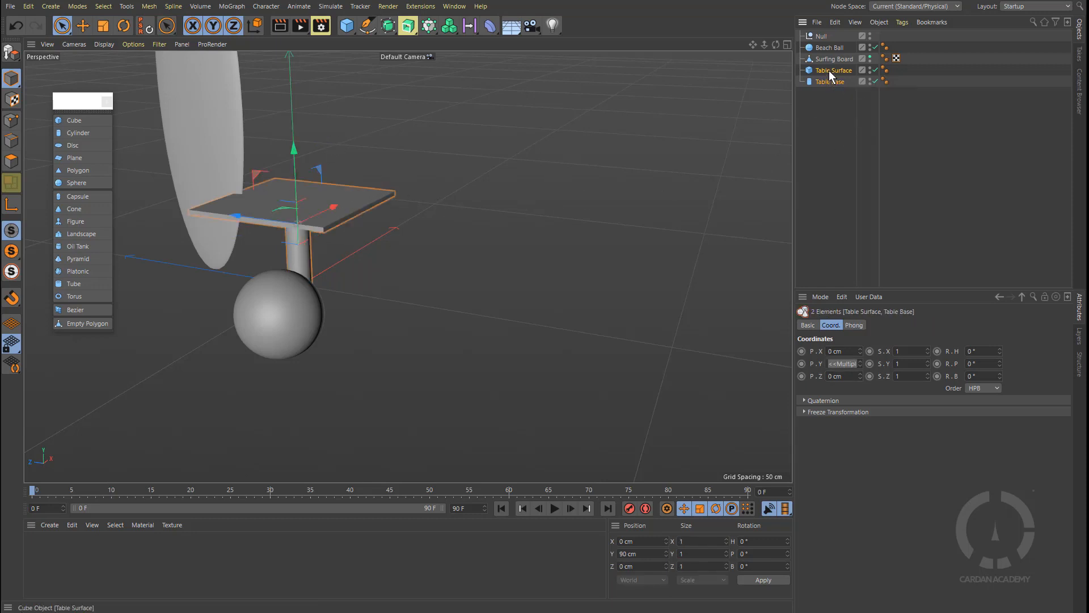
drag(832, 69, 820, 35)
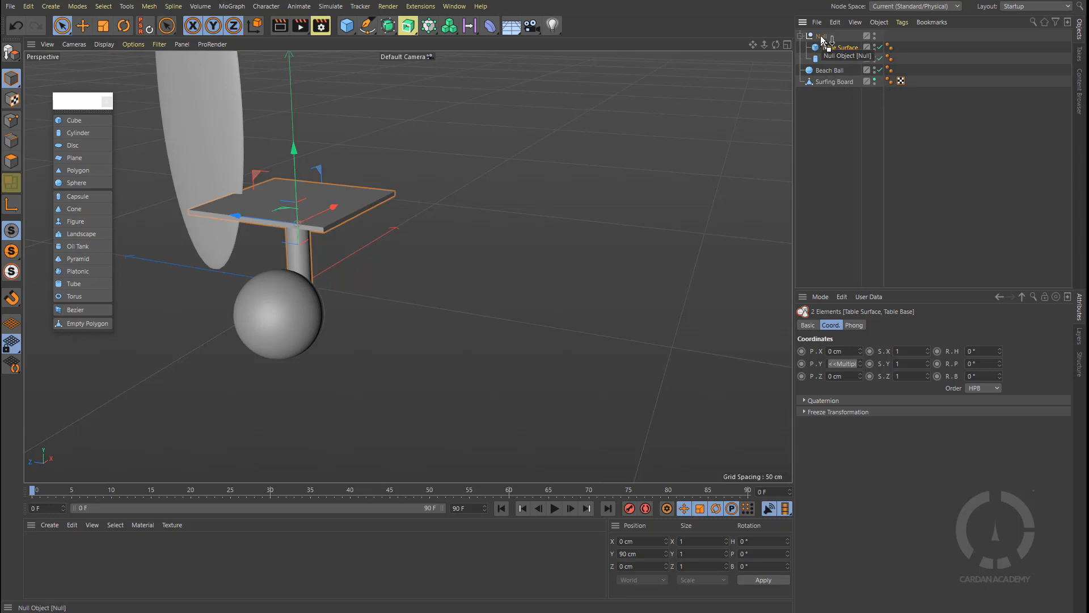
Rename the Null as Table and collapse its hierarchy in the object list.
click(820, 36)
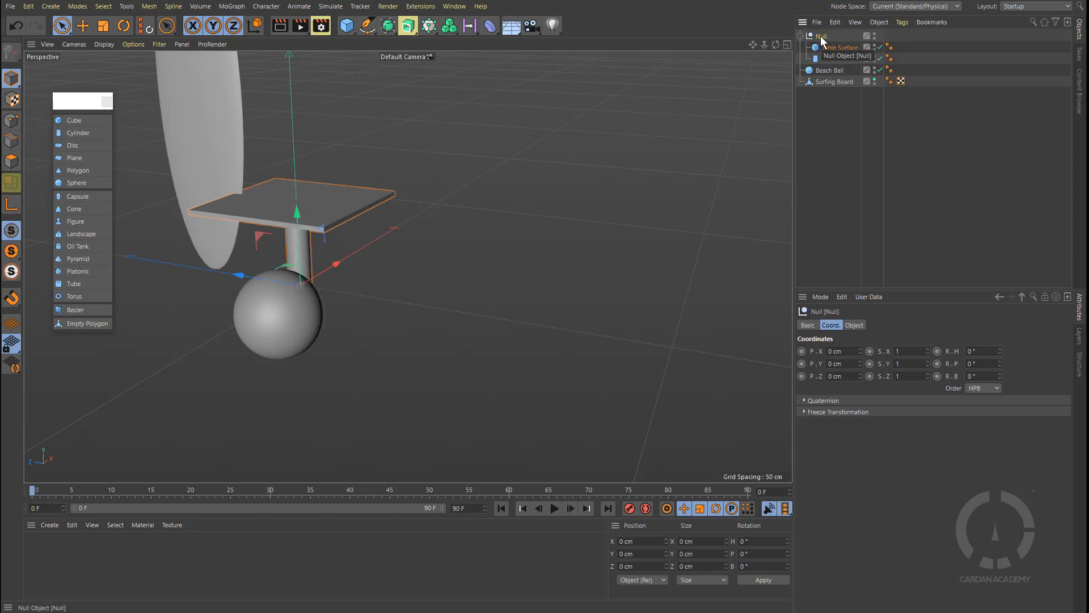
double_click(823, 36)
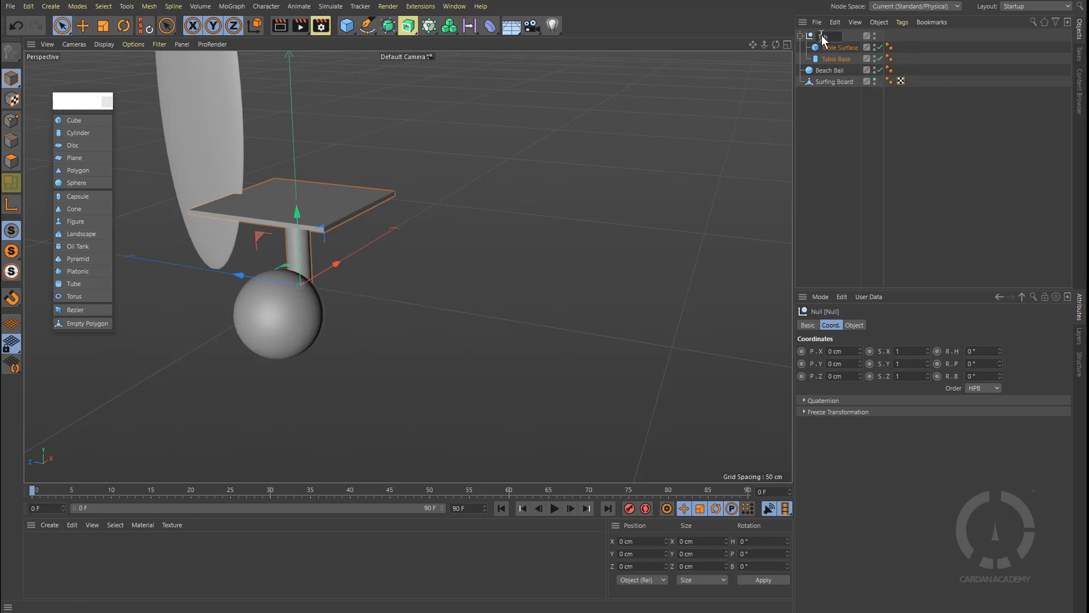
key(Return)
click(801, 36)
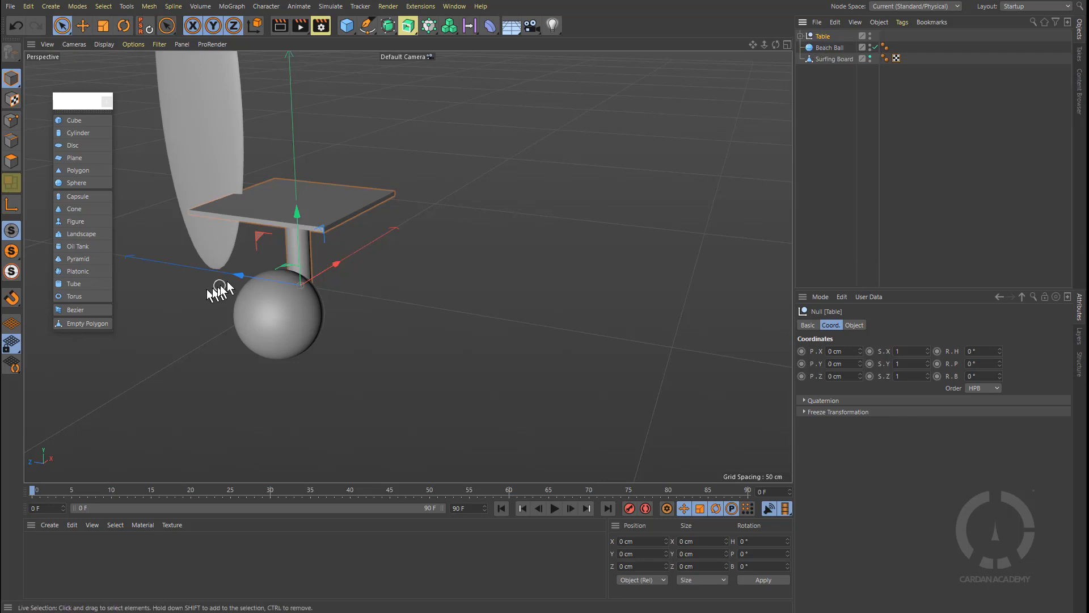
Move the Table group along Z to about -357 cm, away from the Beach Ball, and clear the selection.
drag(241, 276, 408, 300)
drag(334, 286, 292, 312)
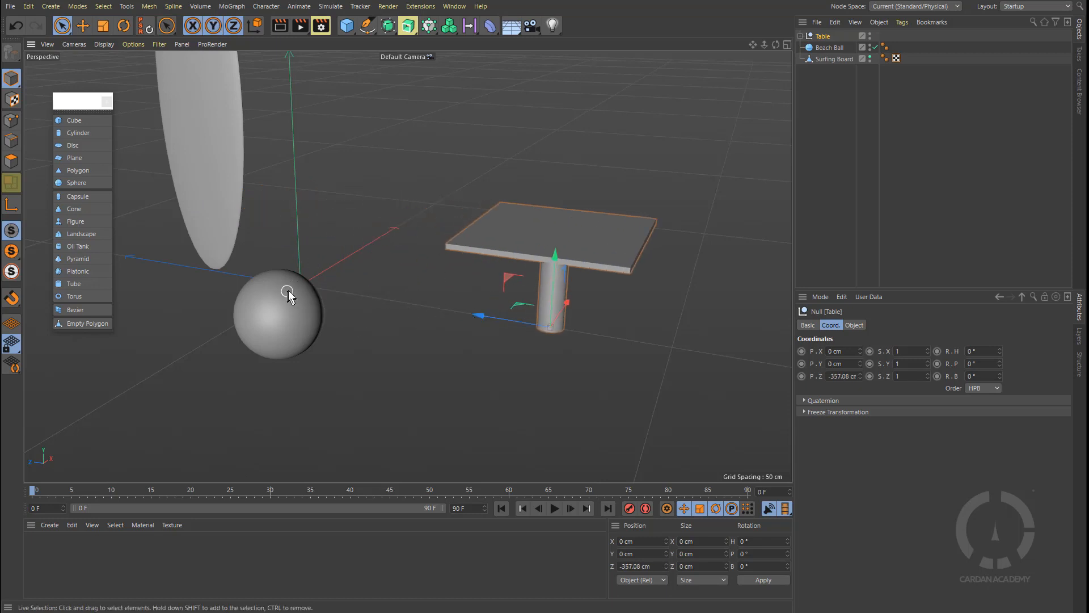
click(827, 48)
click(826, 58)
click(822, 133)
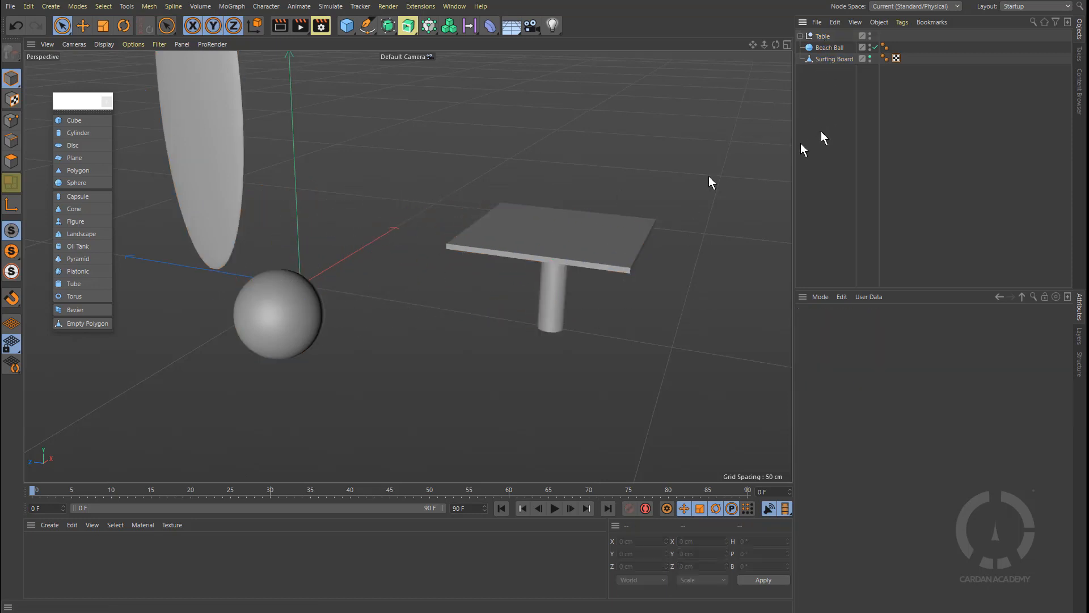